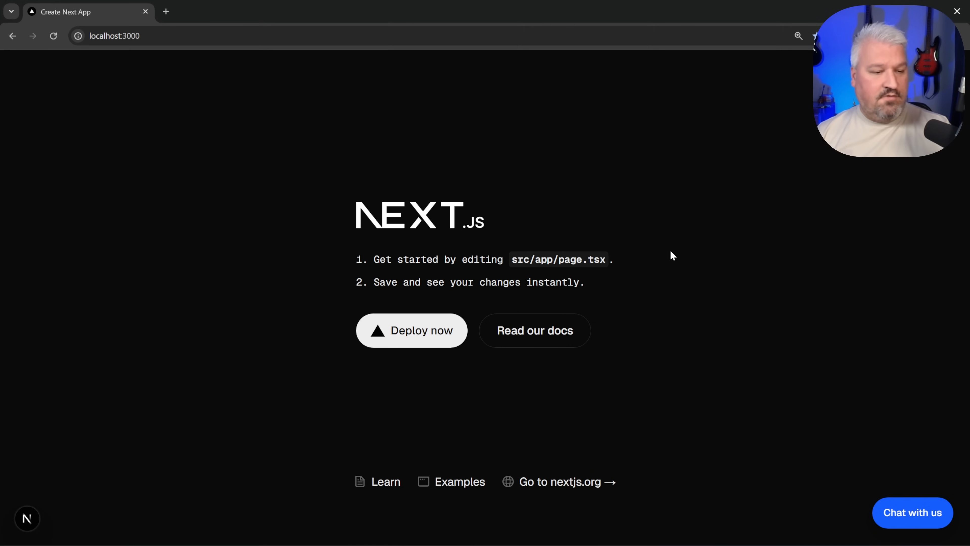
# Open the chat widget on the Next.js demo page and look through the Research Agent workflow up to its Summary Agent.
pyautogui.click(919, 519)
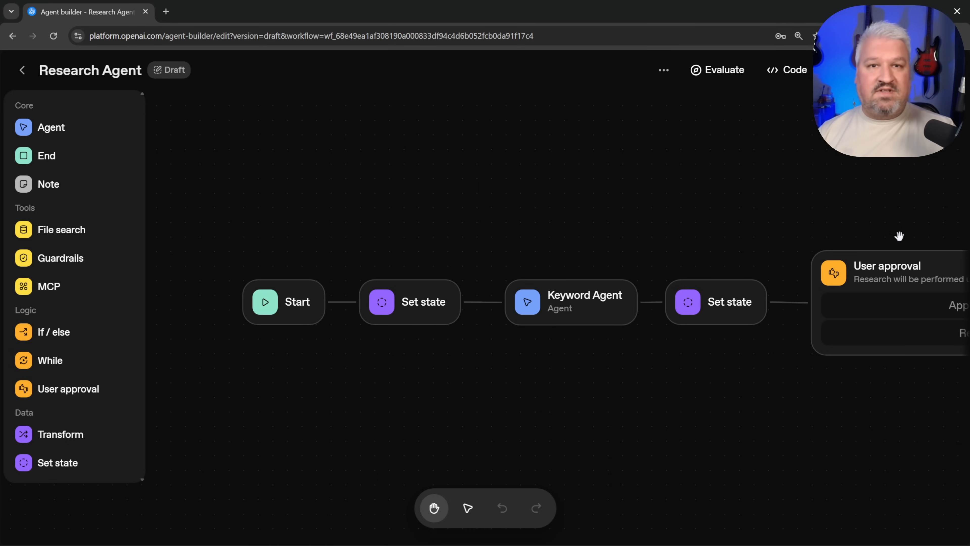
pyautogui.moveTo(923, 232); pyautogui.dragTo(749, 243)
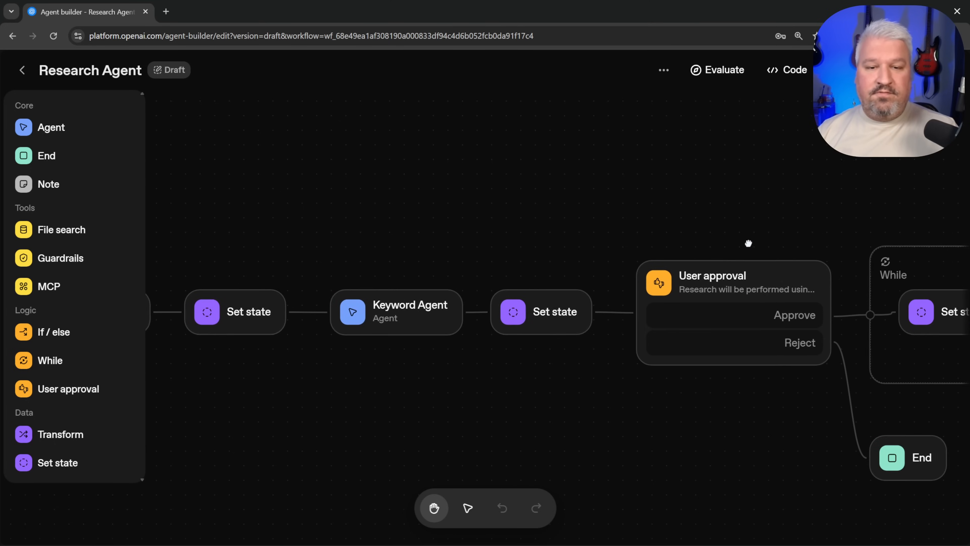
pyautogui.moveTo(838, 225); pyautogui.dragTo(642, 216)
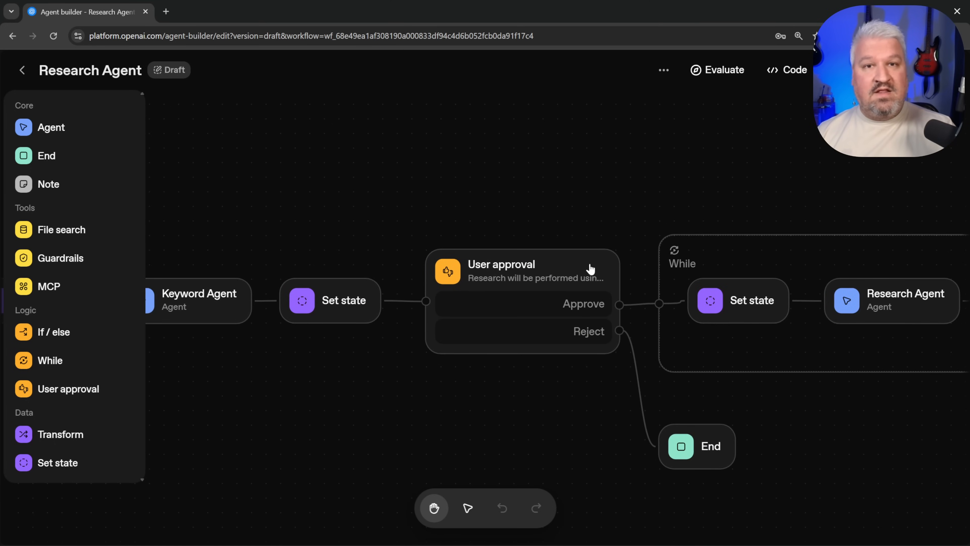
pyautogui.moveTo(860, 192); pyautogui.dragTo(445, 170)
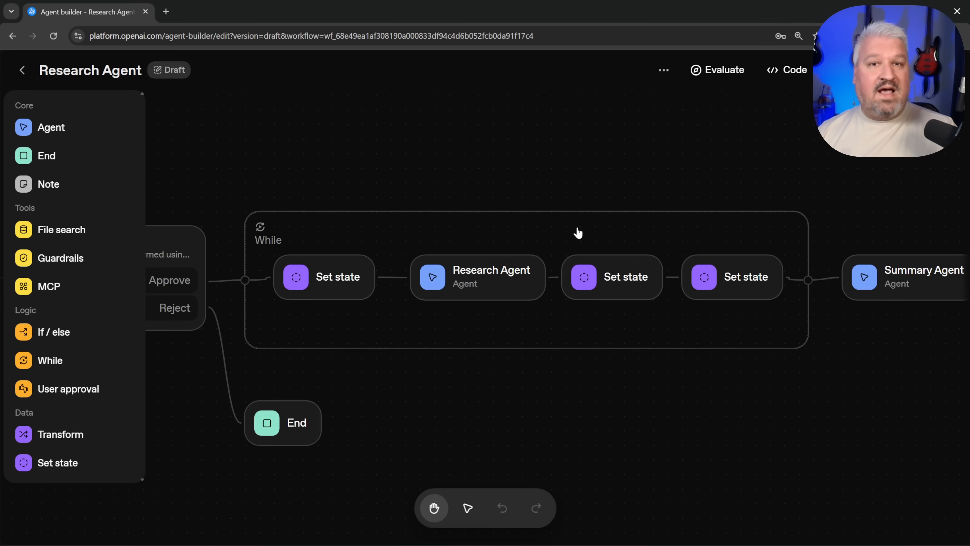
pyautogui.moveTo(501, 152); pyautogui.dragTo(545, 156)
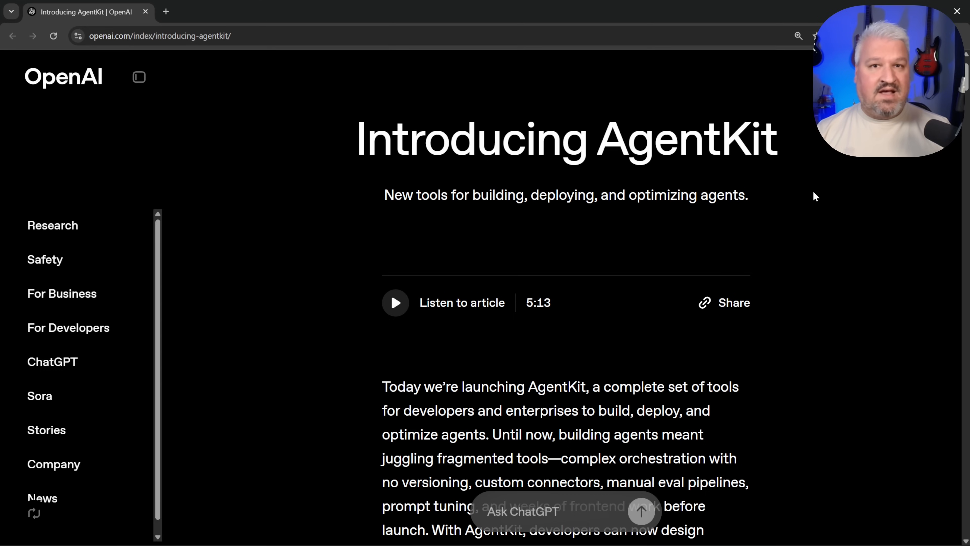
# Read the introduction of OpenAI's AgentKit announcement, including the Agent Builder item among the new building blocks.
pyautogui.scroll(2, 816, 196)
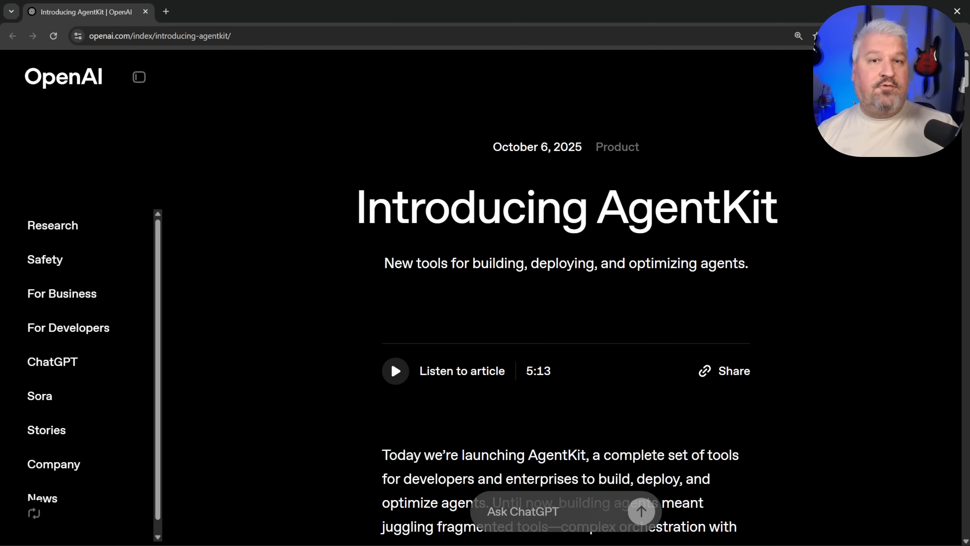
pyautogui.moveTo(597, 208); pyautogui.dragTo(788, 207)
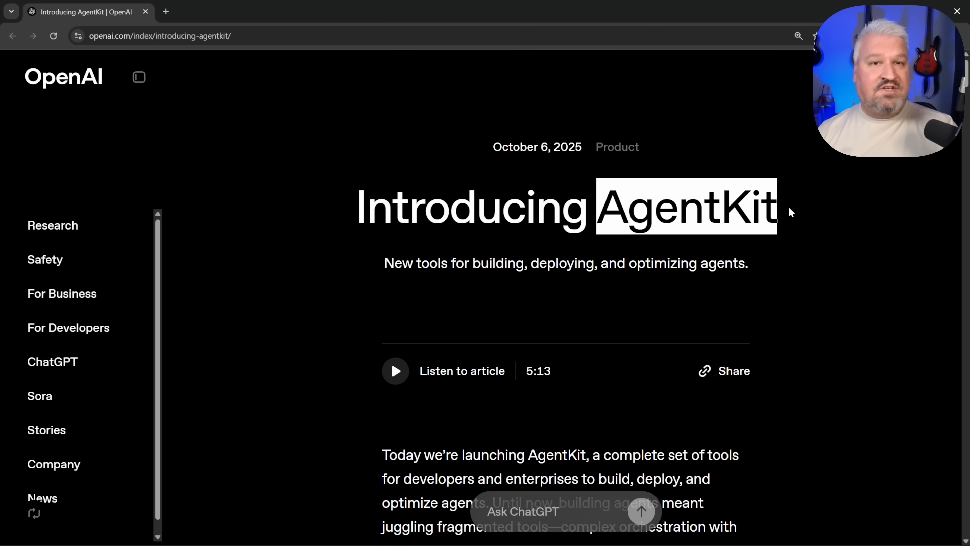
pyautogui.scroll(-4, 802, 241)
pyautogui.scroll(-4, 804, 243)
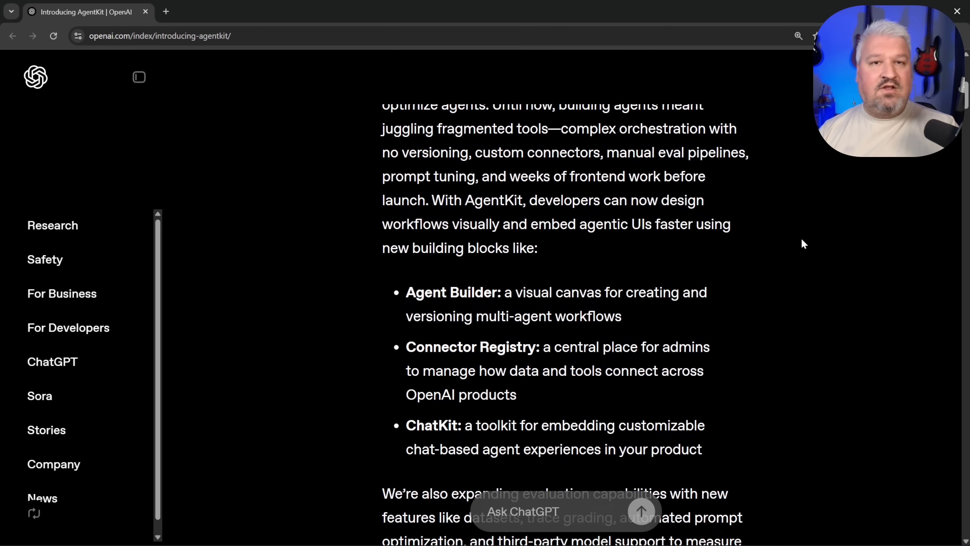
pyautogui.scroll(3, 804, 243)
pyautogui.scroll(-1, 804, 243)
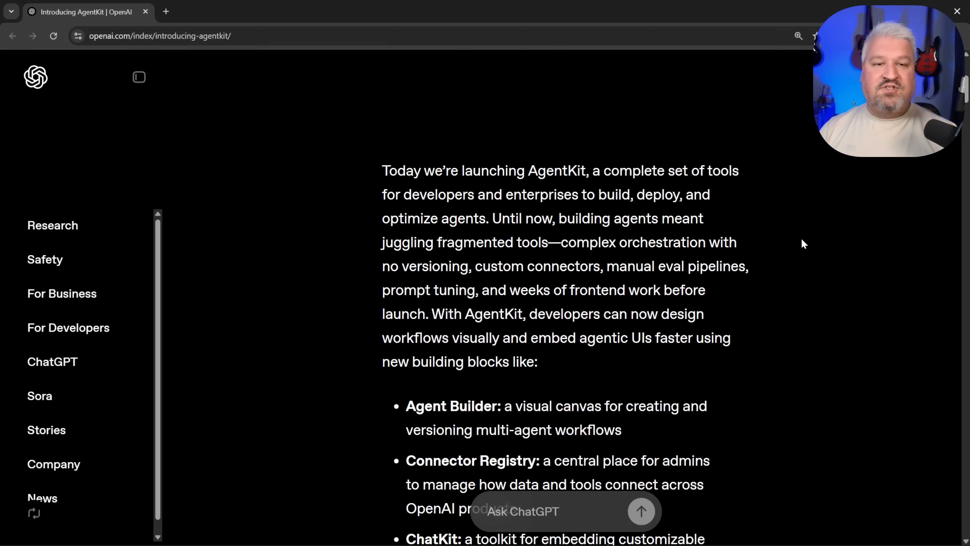
pyautogui.scroll(-3, 577, 222)
pyautogui.moveTo(395, 235); pyautogui.dragTo(497, 235)
pyautogui.click(497, 235)
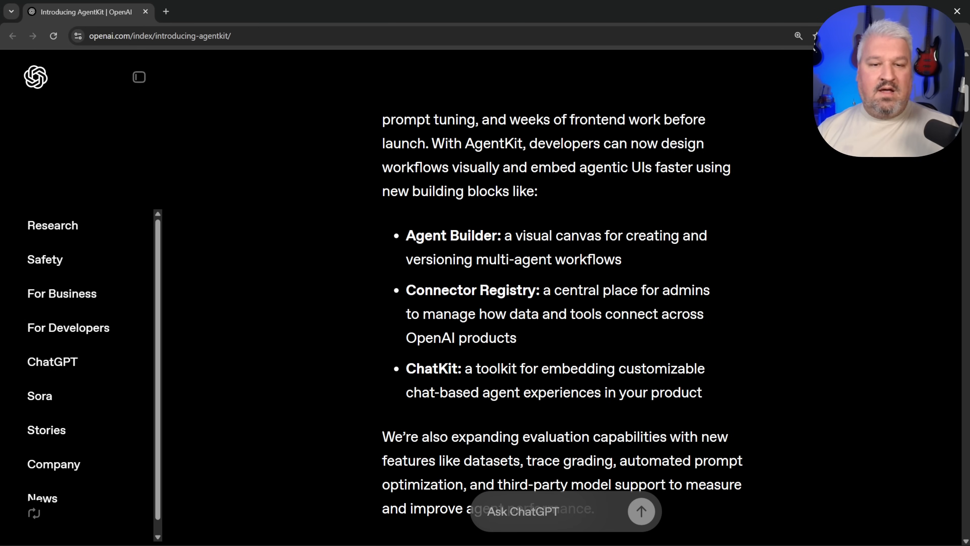
# Read the Connector Registry and ChatKit descriptions in the AgentKit announcement.
pyautogui.moveTo(404, 290); pyautogui.dragTo(536, 290)
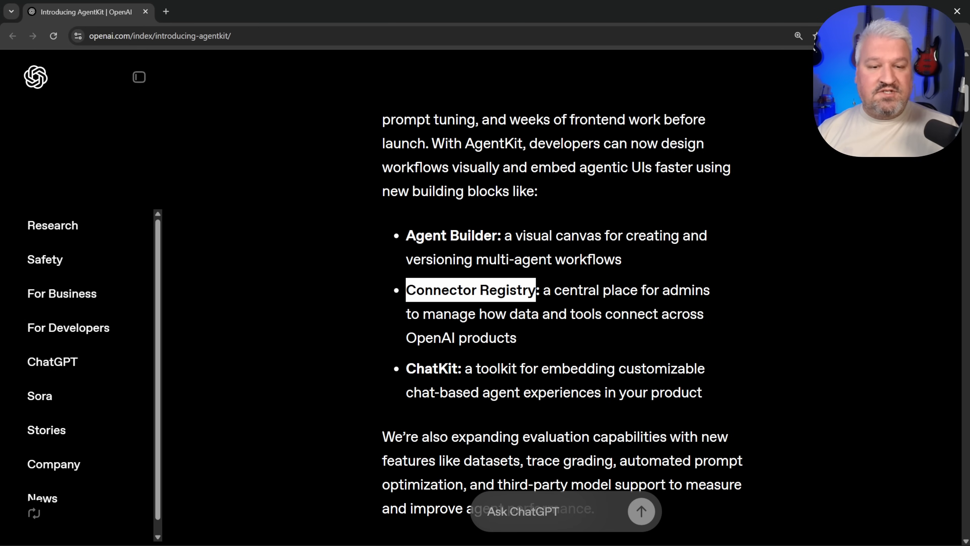
pyautogui.click(536, 291)
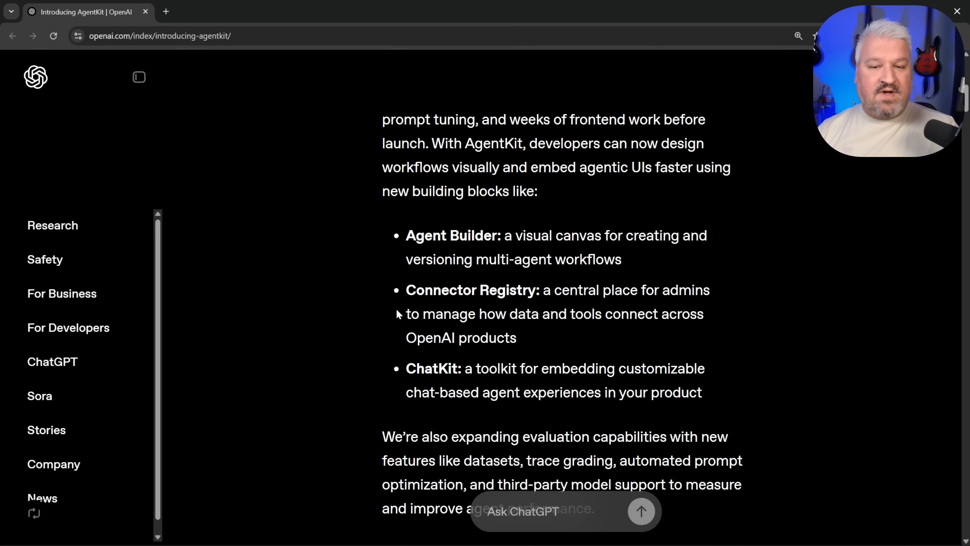
pyautogui.moveTo(405, 314); pyautogui.dragTo(693, 340)
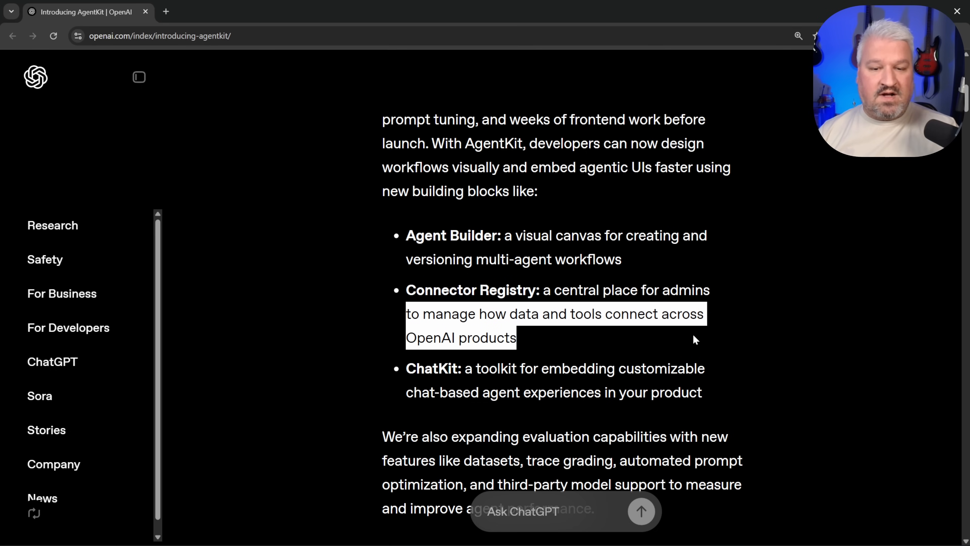
pyautogui.click(693, 340)
pyautogui.scroll(-1, 659, 353)
pyautogui.moveTo(405, 312); pyautogui.dragTo(730, 340)
pyautogui.click(458, 312)
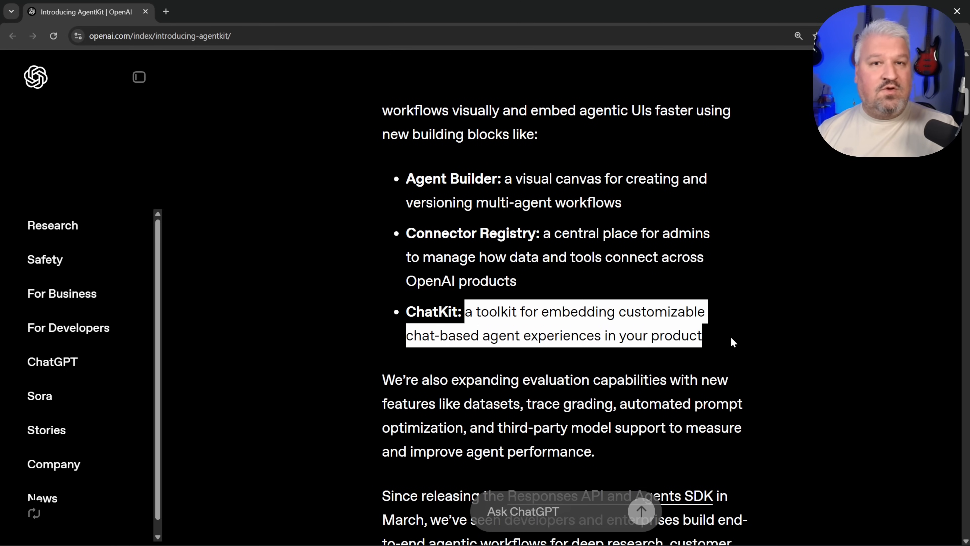
pyautogui.click(731, 340)
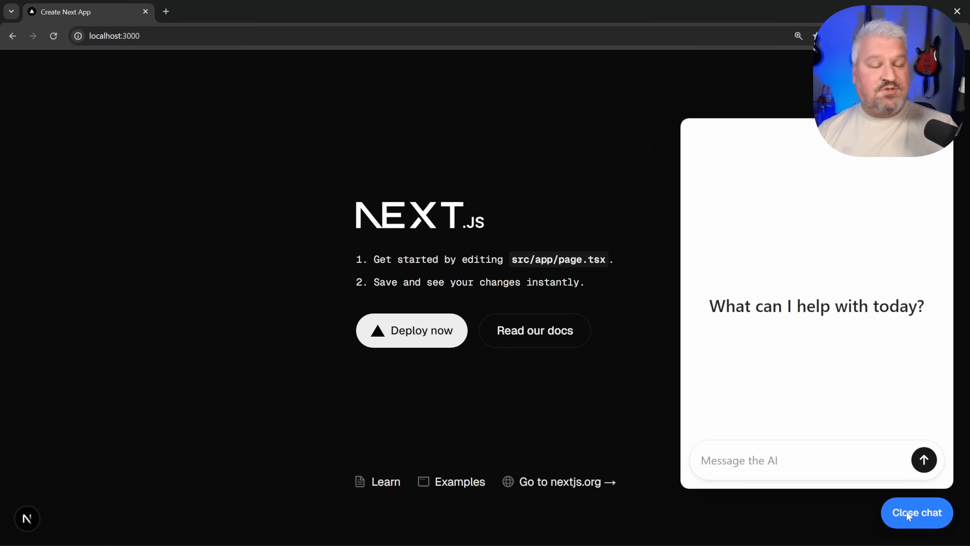
# Close and reopen the embedded chat widget on the Next.js demo page.
pyautogui.click(911, 517)
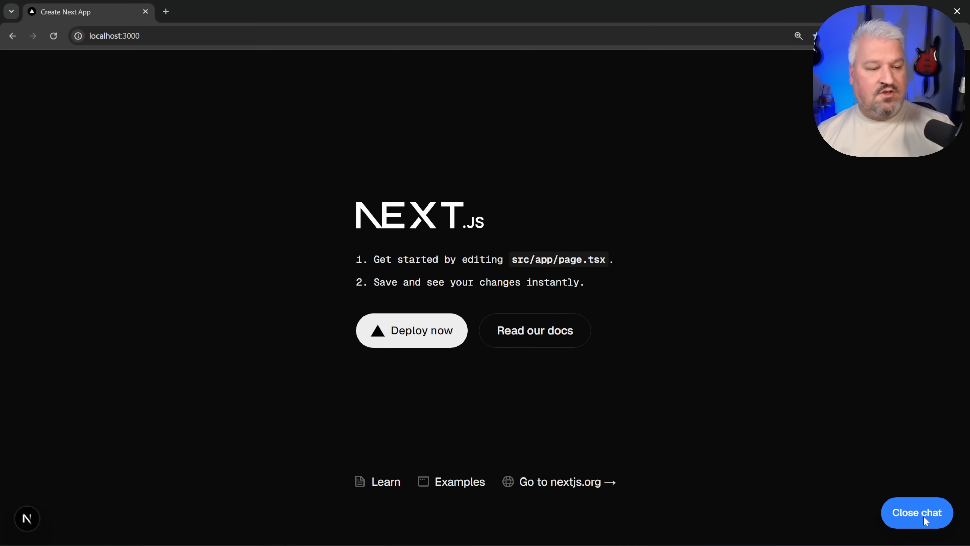
pyautogui.click(923, 516)
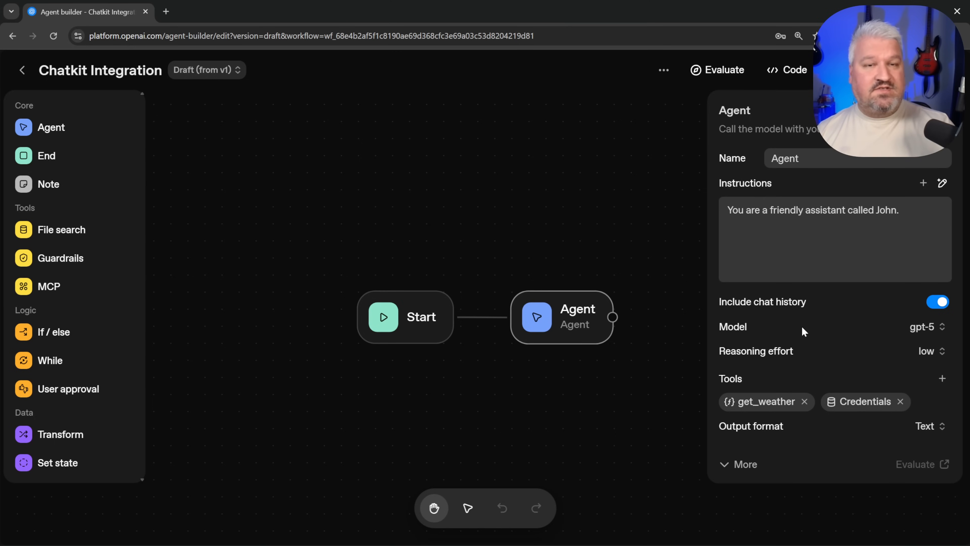
# Examine the get_weather tool of the Chatkit Integration agent and its getWeather definition in the Agents SDK code.
pyautogui.click(763, 403)
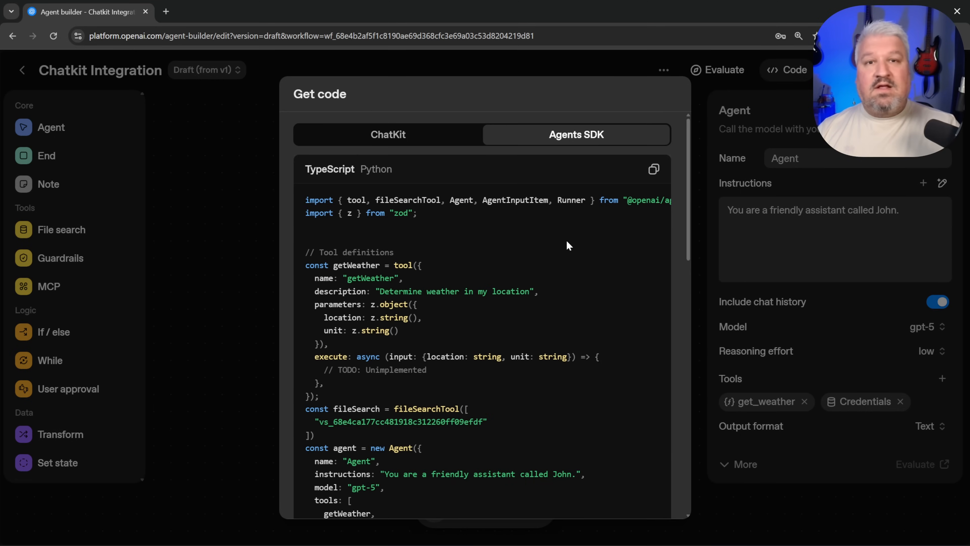
pyautogui.scroll(-3, 566, 240)
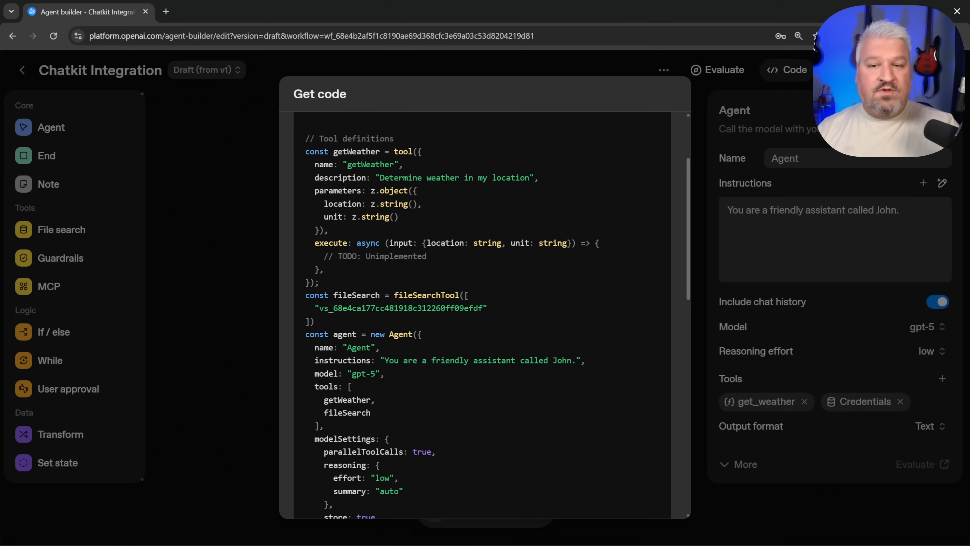
pyautogui.moveTo(321, 256); pyautogui.dragTo(445, 251)
pyautogui.click(450, 256)
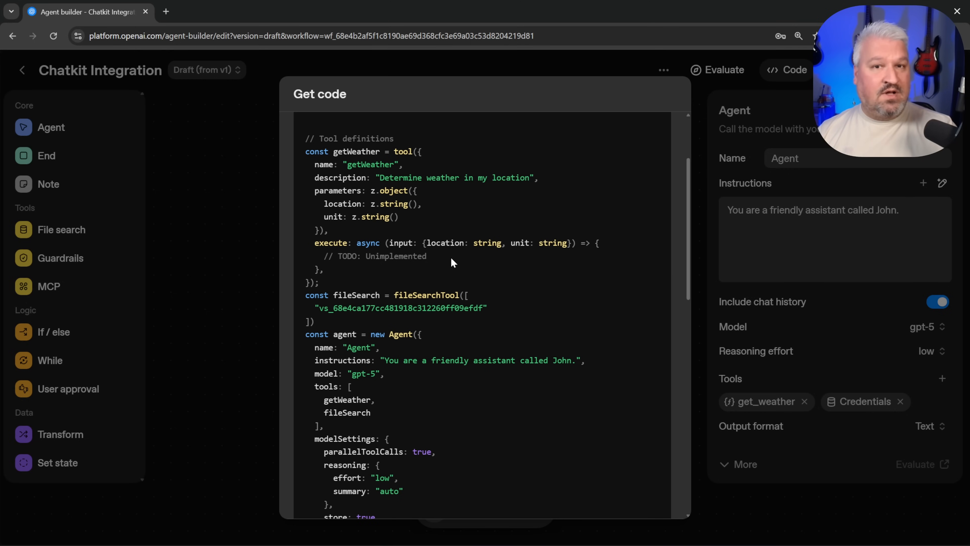
pyautogui.press('Escape')
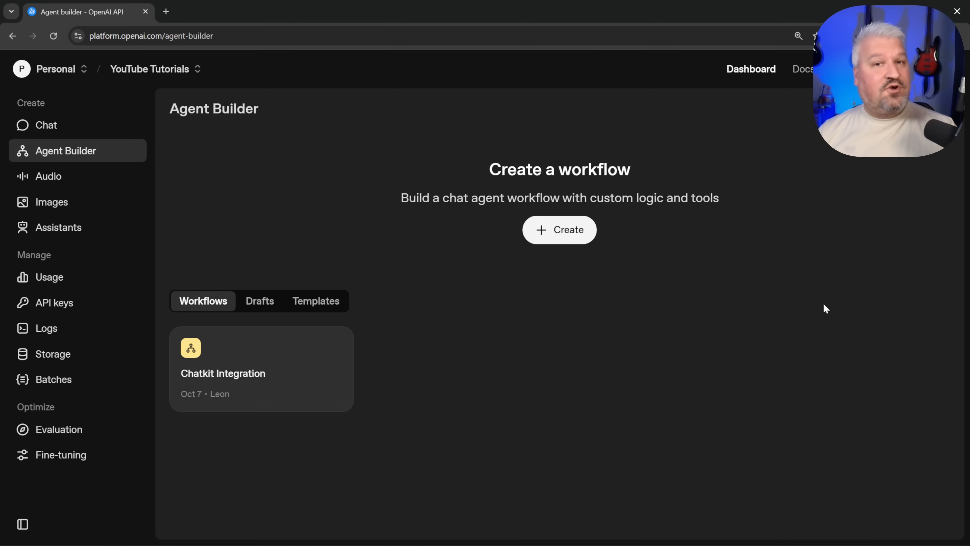
# Create a new workflow in Agent Builder and view the settings of its Start and My agent nodes.
pyautogui.click(561, 232)
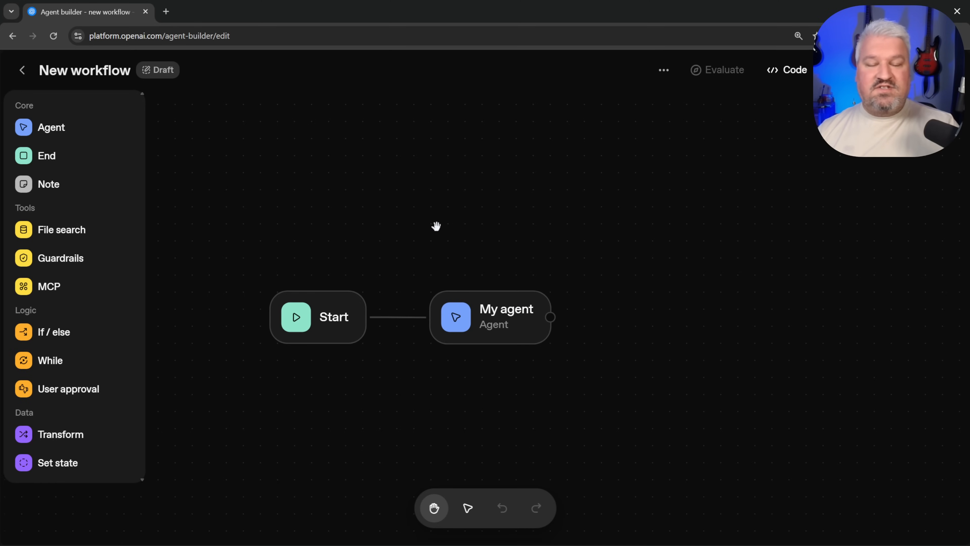
pyautogui.click(342, 305)
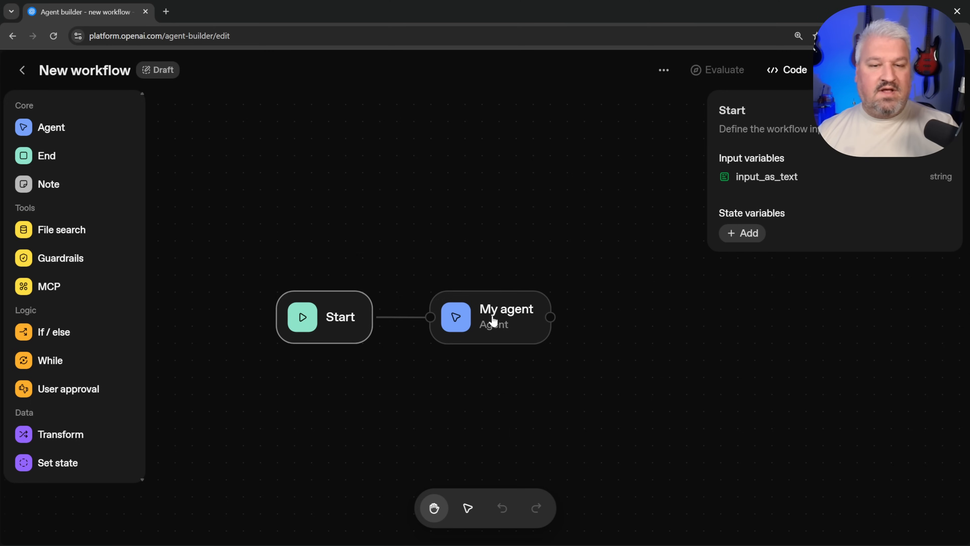
pyautogui.click(487, 321)
pyautogui.click(493, 275)
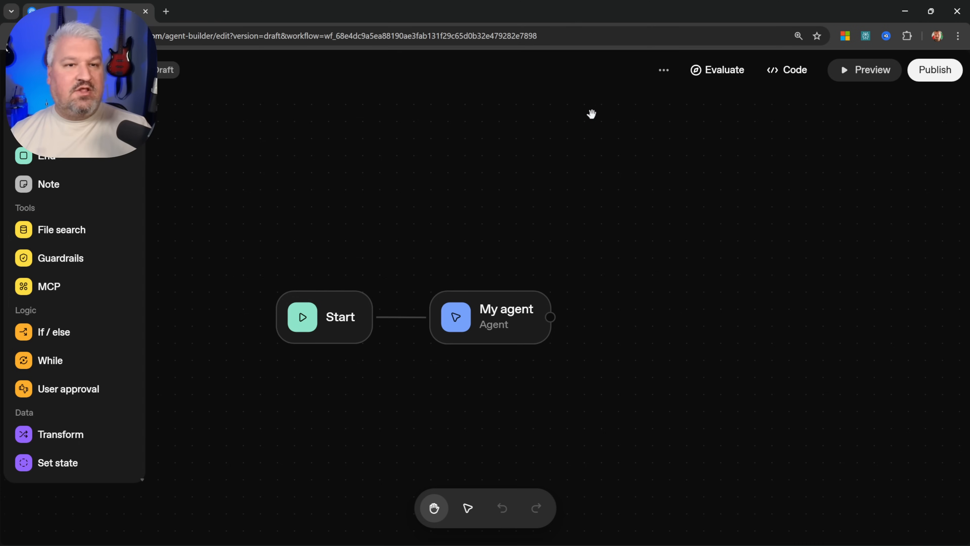
# Rename the new workflow to "Agent Basics".
pyautogui.click(665, 73)
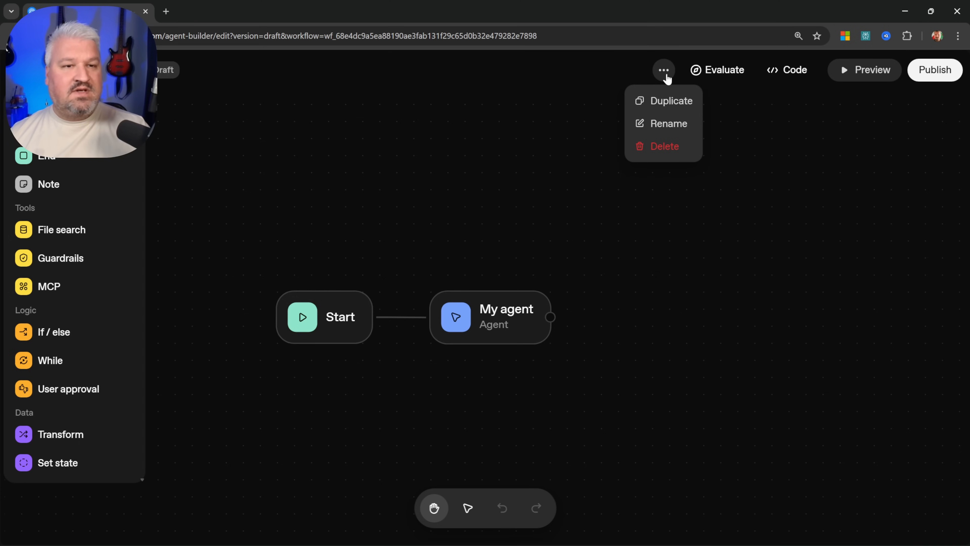
pyautogui.click(666, 125)
pyautogui.moveTo(412, 297); pyautogui.dragTo(313, 299)
pyautogui.write('Age')
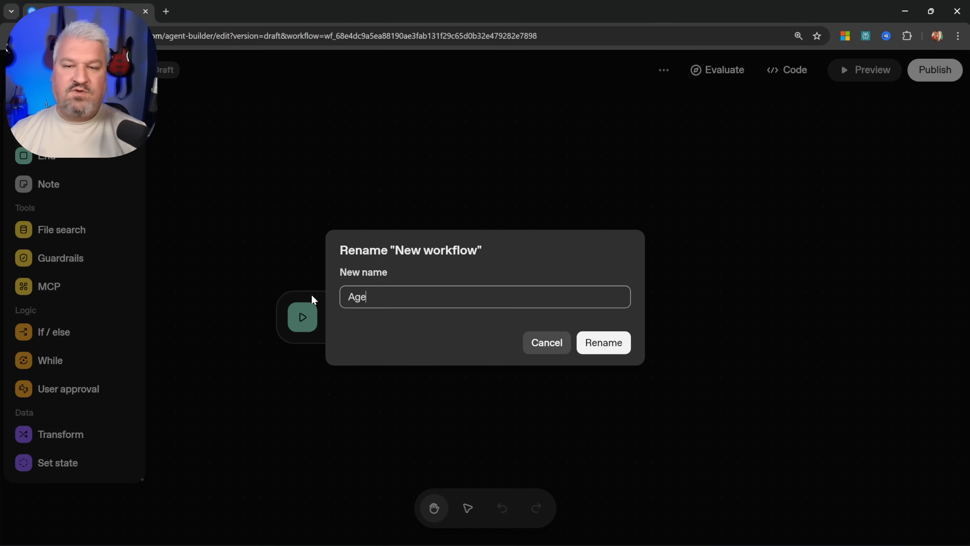
pyautogui.write('nt Basics')
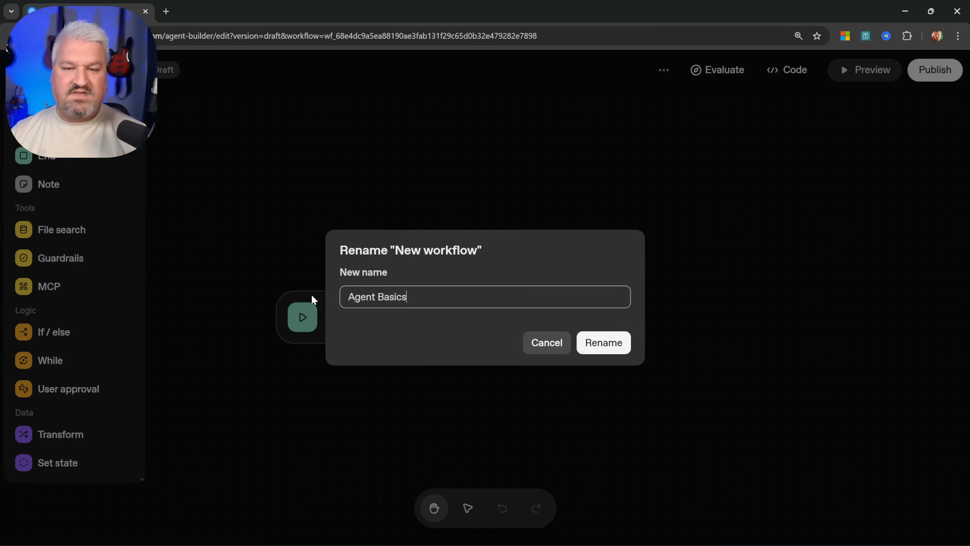
pyautogui.press('Return')
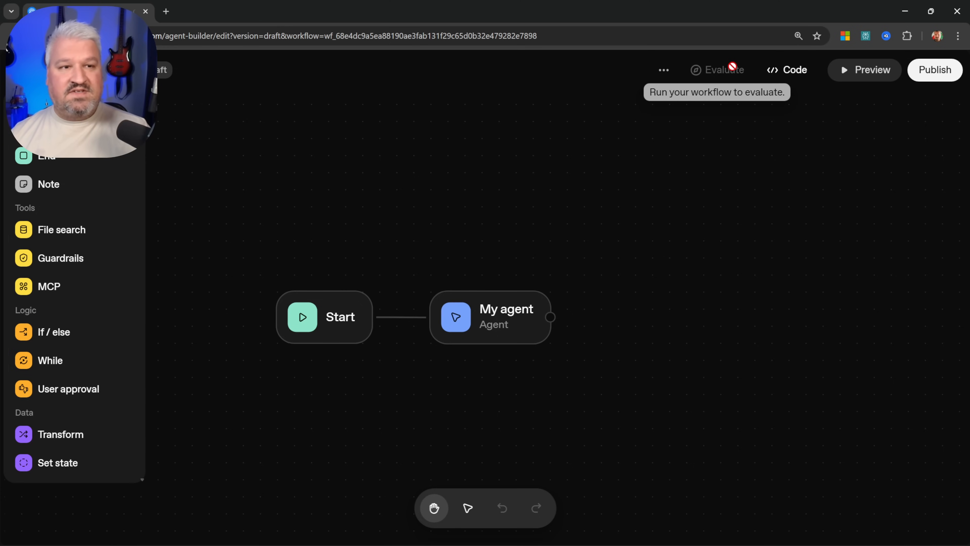
# Review the workflow's ChatKit integration details and its Agents SDK code in TypeScript and Python, copy the TypeScript code, and close the code view.
pyautogui.click(789, 74)
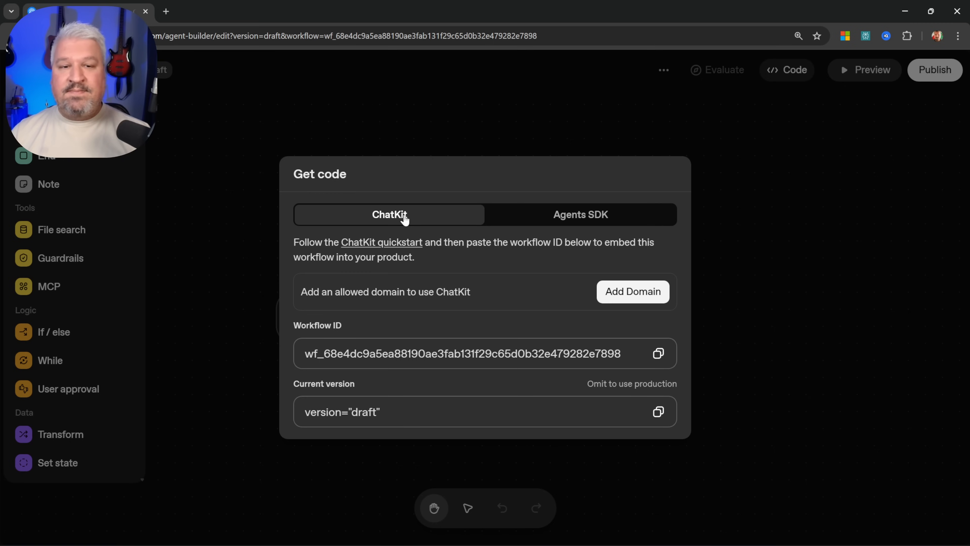
pyautogui.click(568, 221)
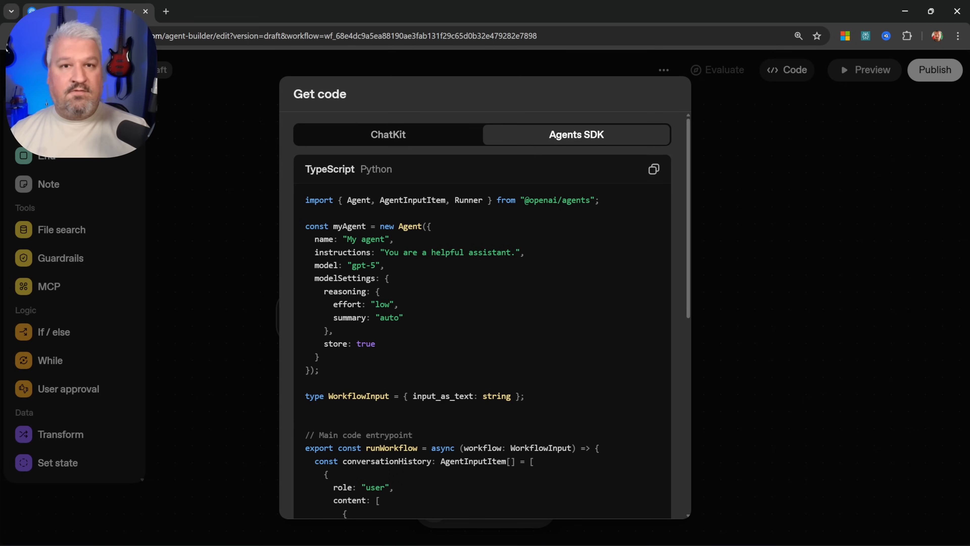
pyautogui.moveTo(487, 253); pyautogui.dragTo(482, 253)
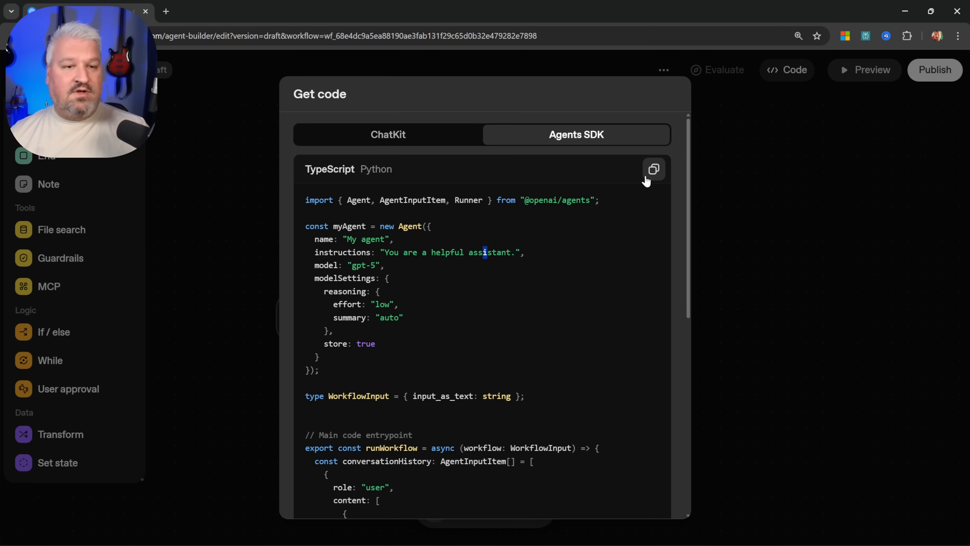
pyautogui.click(655, 170)
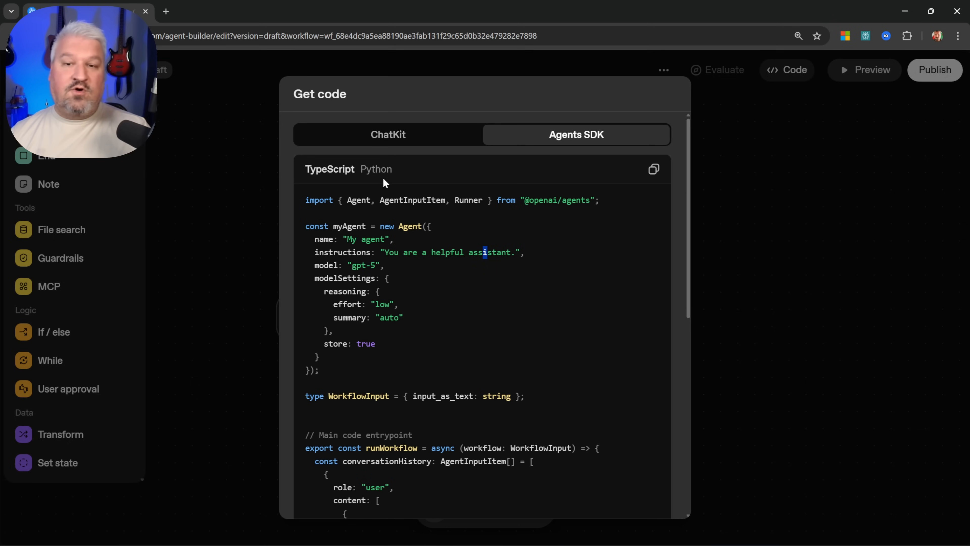
pyautogui.click(370, 171)
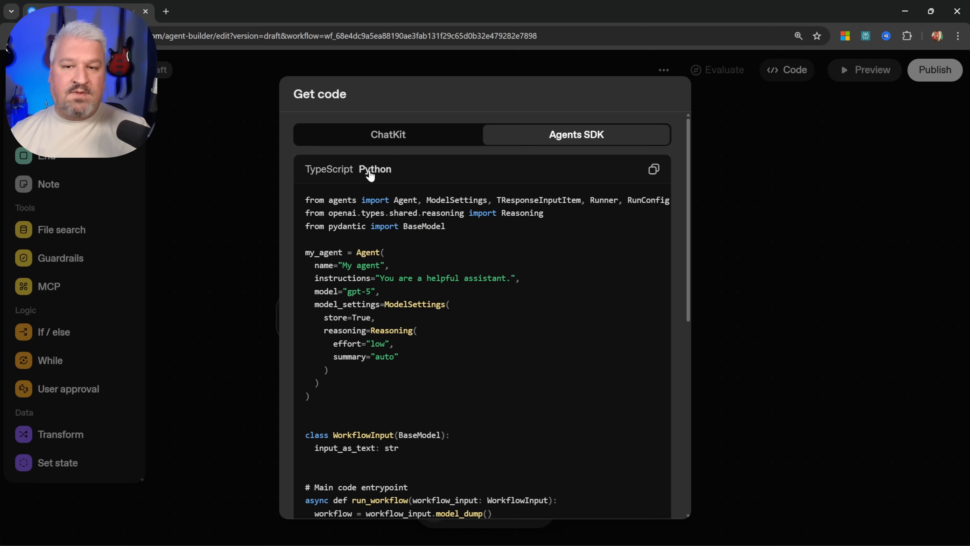
pyautogui.click(329, 170)
pyautogui.click(654, 169)
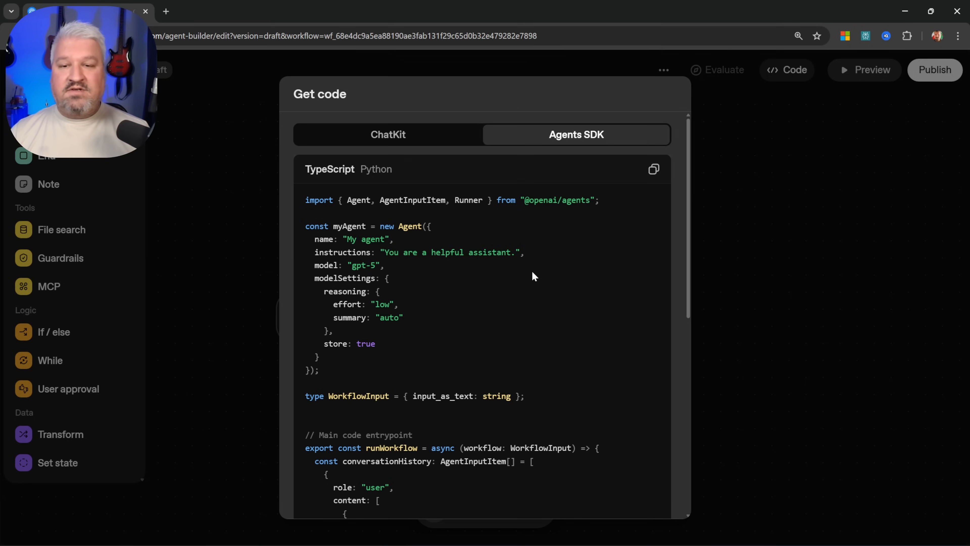
pyautogui.click(868, 71)
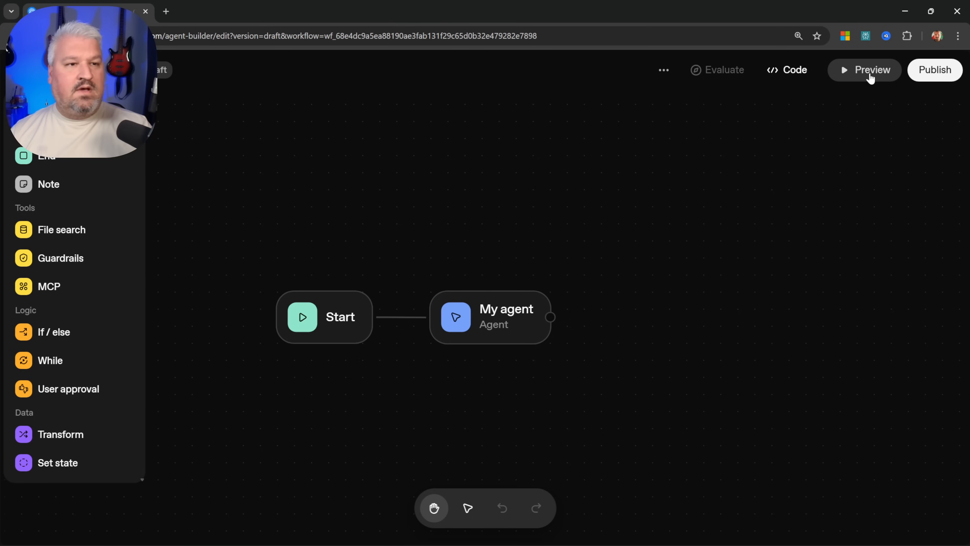
# Open the preview of the Agent Basics workflow and return to the editing canvas.
pyautogui.click(868, 71)
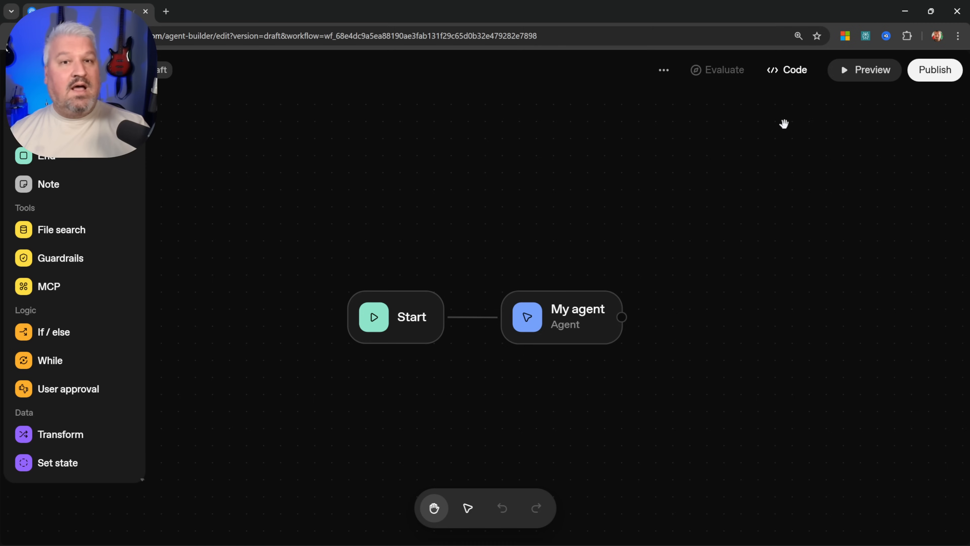
pyautogui.click(947, 70)
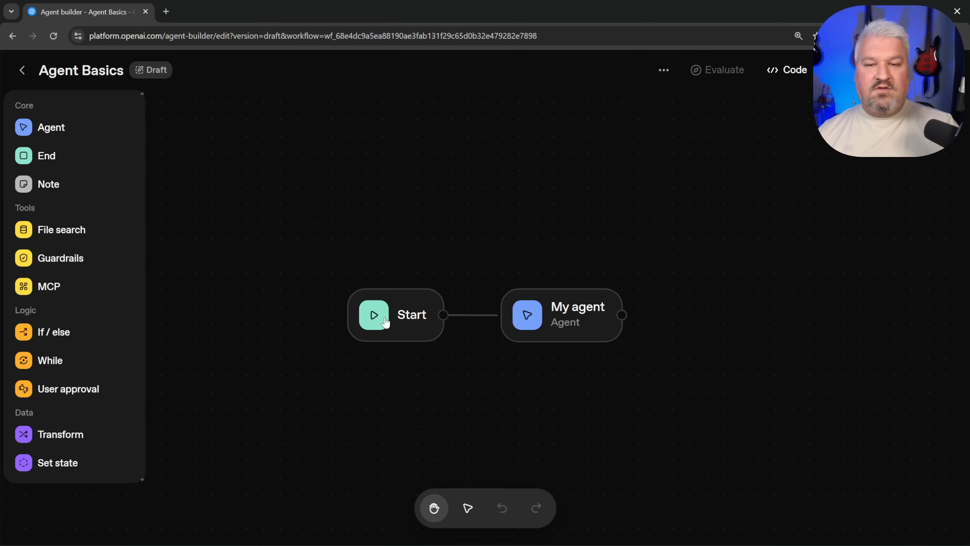
# Delete the My agent node so the workflow contains only the Start node.
pyautogui.moveTo(410, 309); pyautogui.dragTo(393, 309)
pyautogui.click(566, 320)
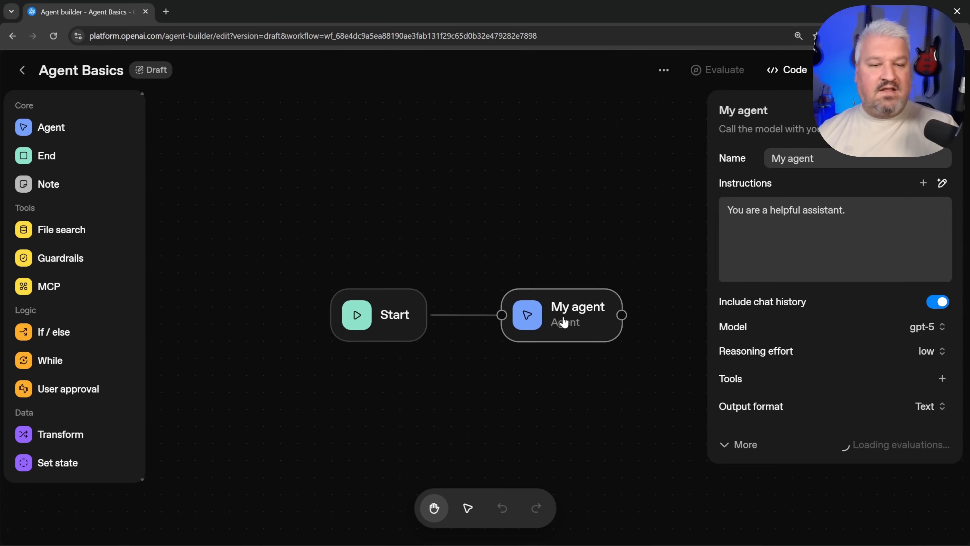
pyautogui.moveTo(565, 321); pyautogui.dragTo(566, 317)
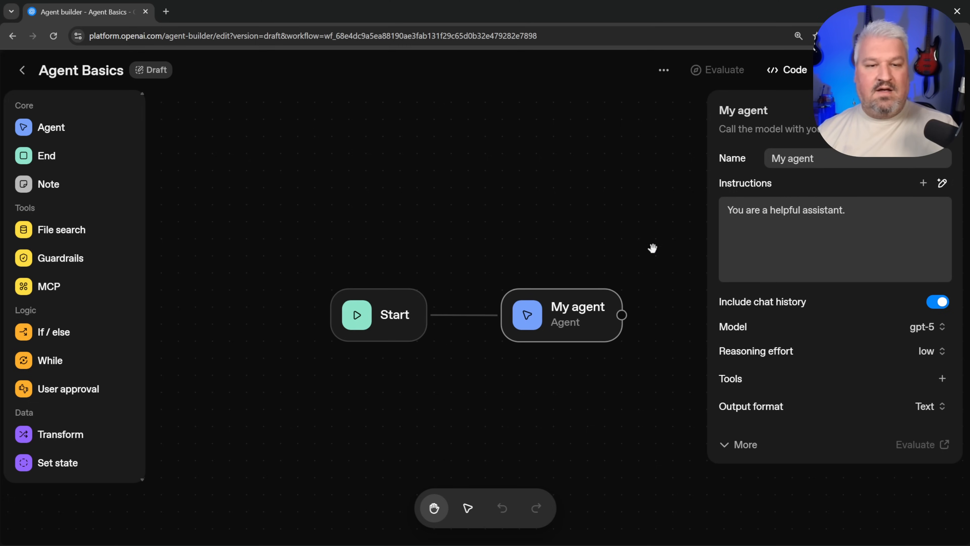
pyautogui.press('BackSpace')
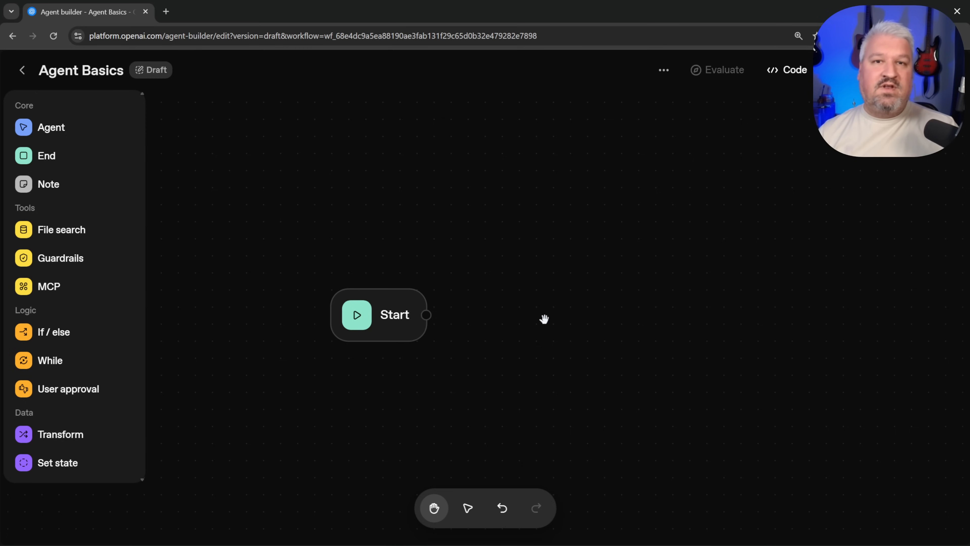
# Examine the Start node's settings, including the input_as_text input variable and the state variables section.
pyautogui.scroll(-1, 559, 323)
pyautogui.click(383, 301)
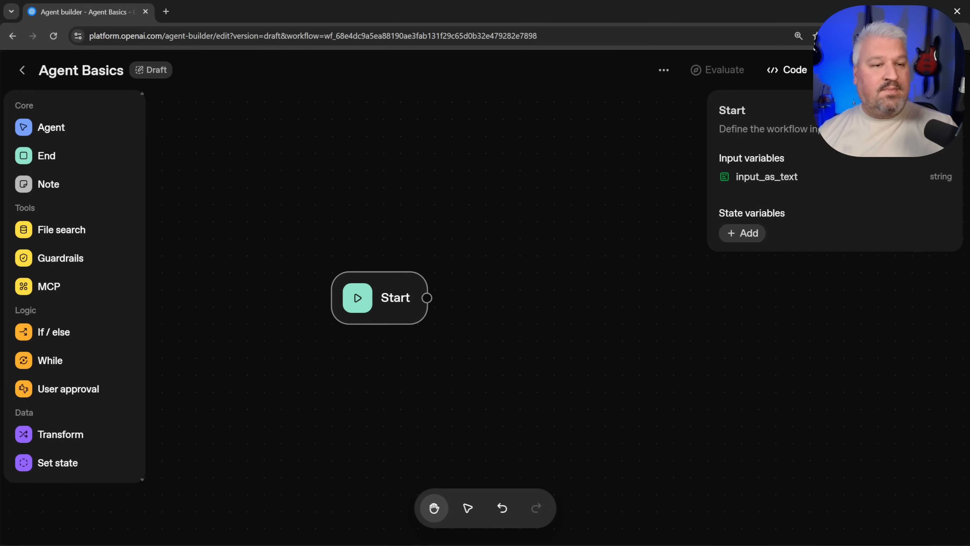
pyautogui.moveTo(737, 176)
pyautogui.mouseDown()
pyautogui.moveTo(819, 185)
pyautogui.moveTo(722, 181)
pyautogui.mouseUp()
pyautogui.click(819, 184)
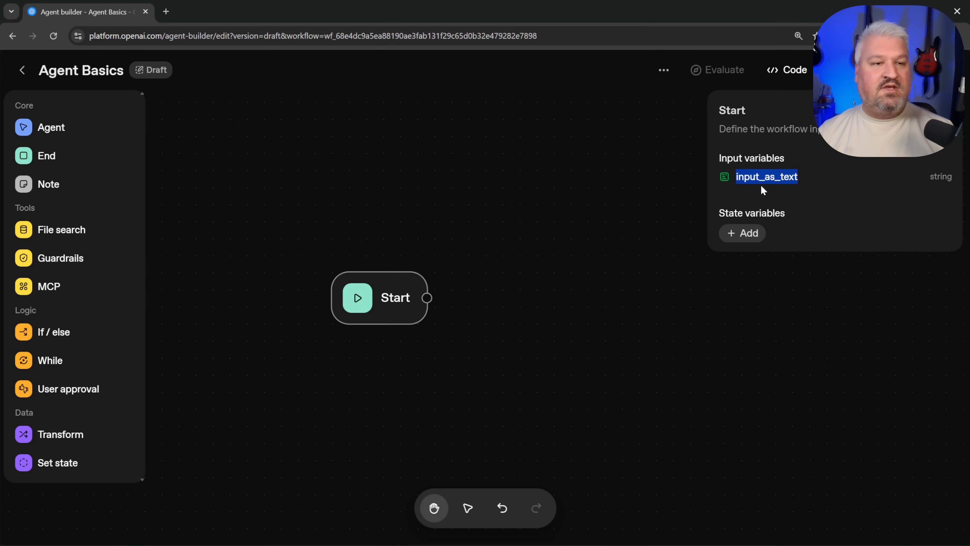
pyautogui.click(813, 187)
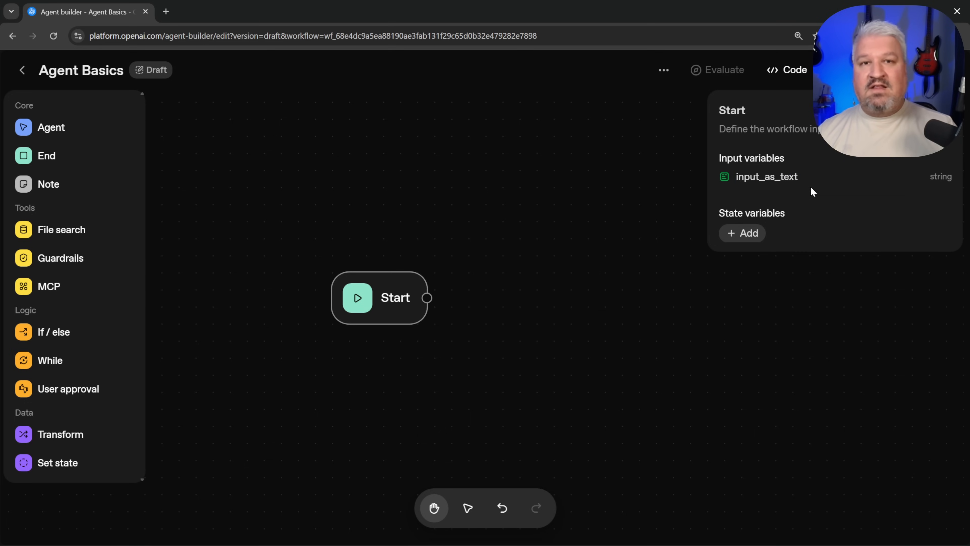
pyautogui.moveTo(720, 213); pyautogui.dragTo(781, 212)
pyautogui.click(784, 214)
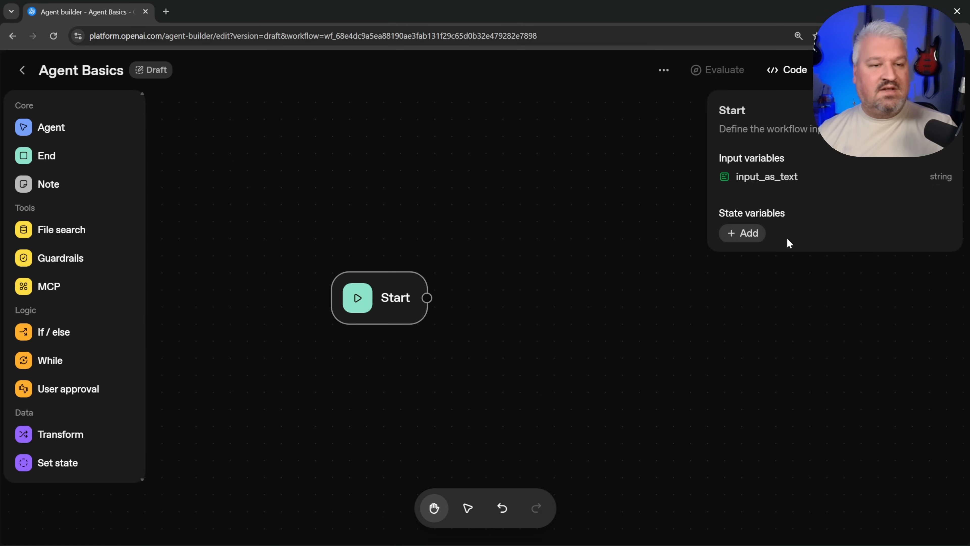
# Add a string state variable called "name" to the Start node, with a person's first name as its default value.
pyautogui.click(743, 234)
pyautogui.write('name')
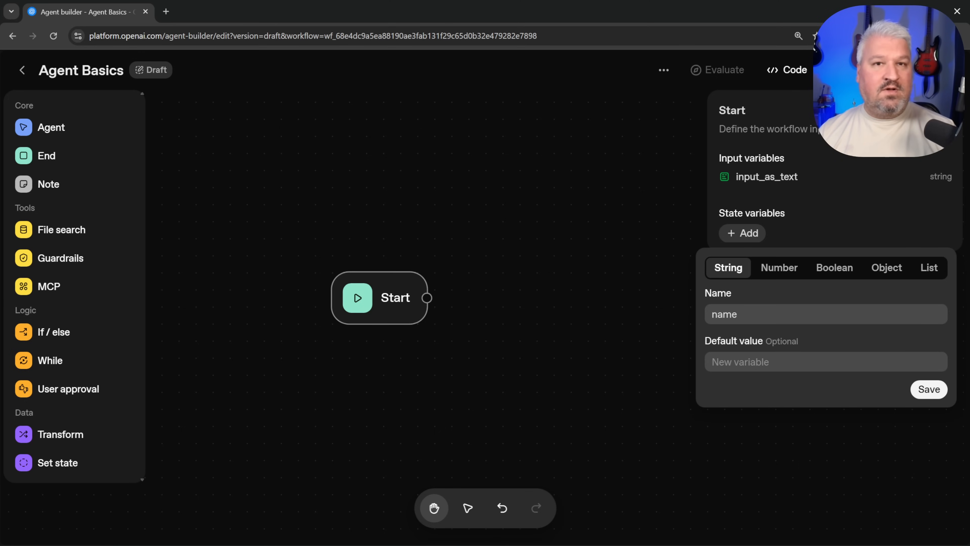
pyautogui.press('Tab')
pyautogui.write('Leon')
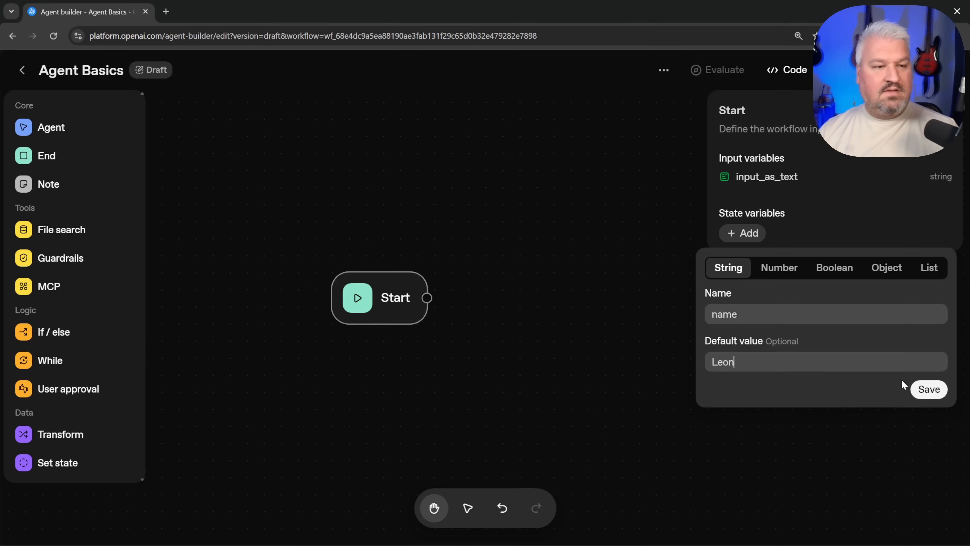
pyautogui.click(927, 389)
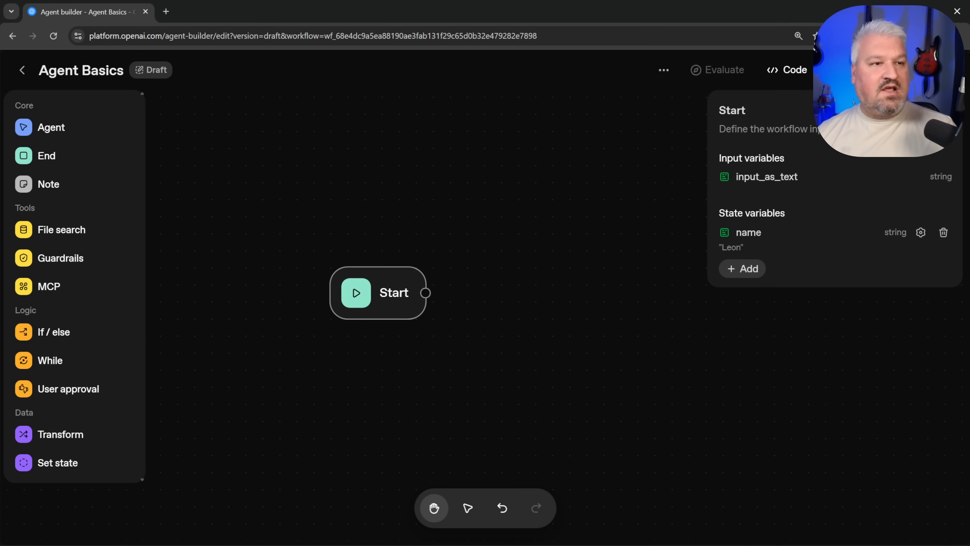
# Test the workflow in preview with the message "Hey", check the Start entry in the run, and close the preview.
pyautogui.click(857, 70)
pyautogui.write('Hey')
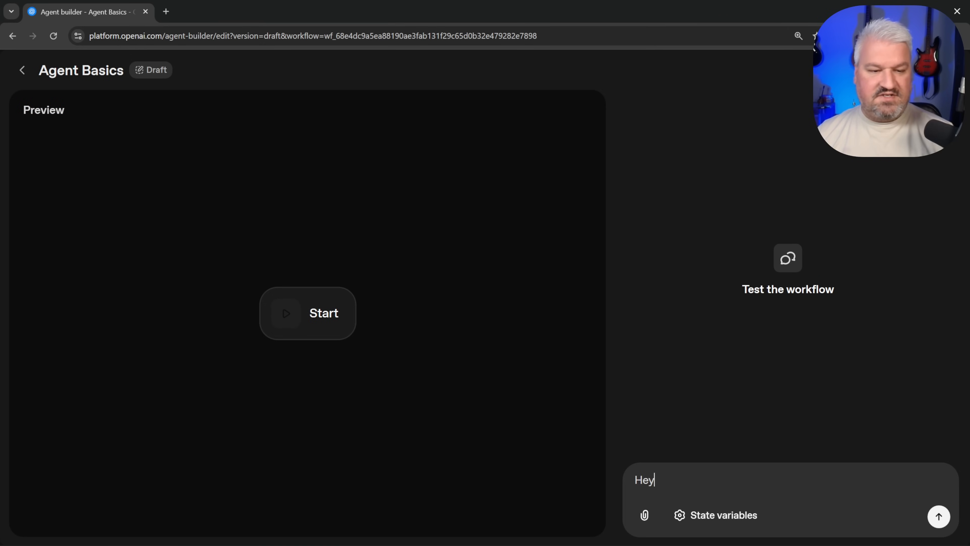
pyautogui.press('Return')
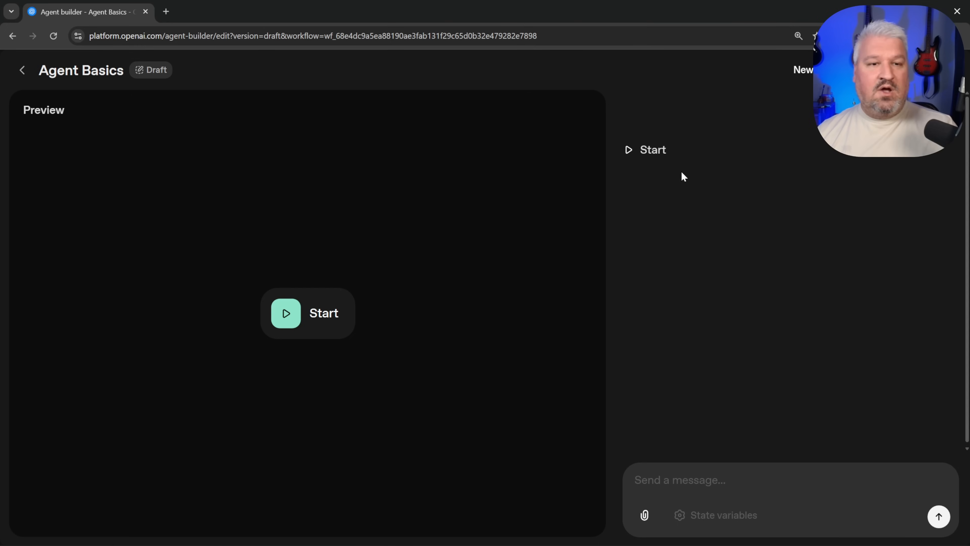
pyautogui.moveTo(640, 150); pyautogui.dragTo(676, 153)
pyautogui.click(677, 153)
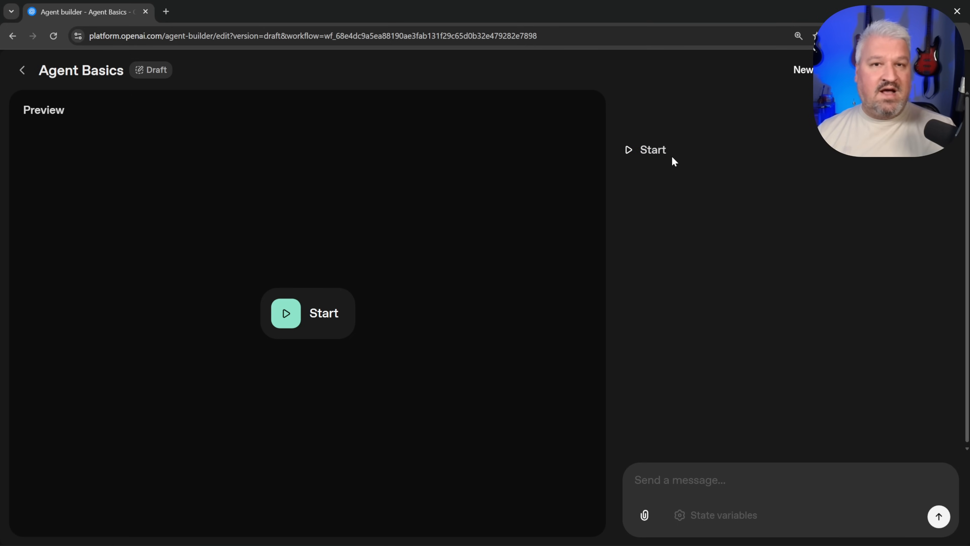
pyautogui.click(913, 70)
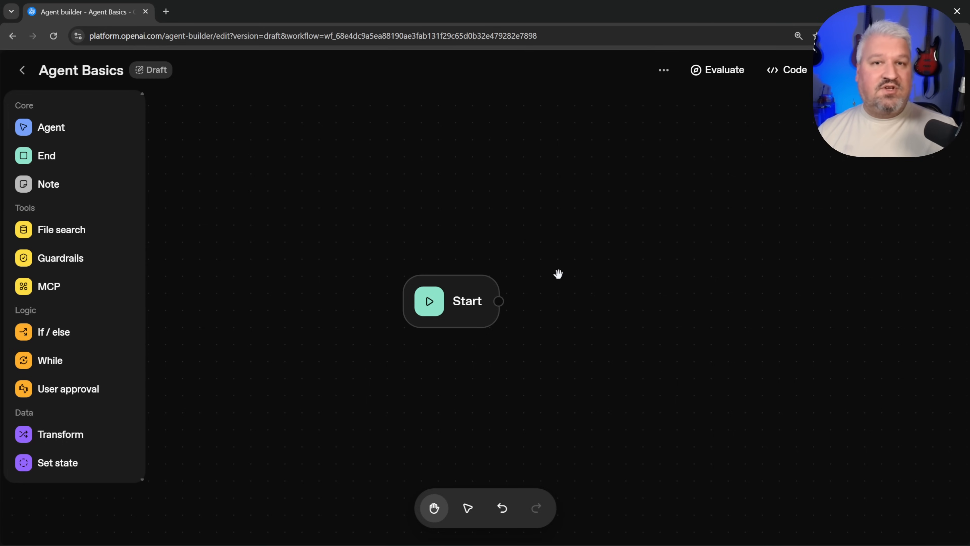
# Add an End node connected to the output of the Start node.
pyautogui.moveTo(36, 155); pyautogui.dragTo(611, 299)
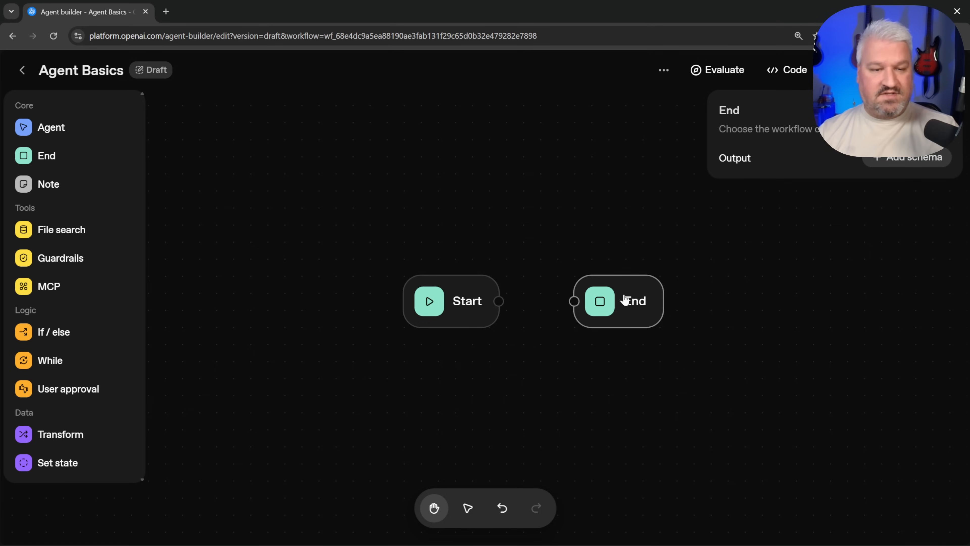
pyautogui.press('Delete')
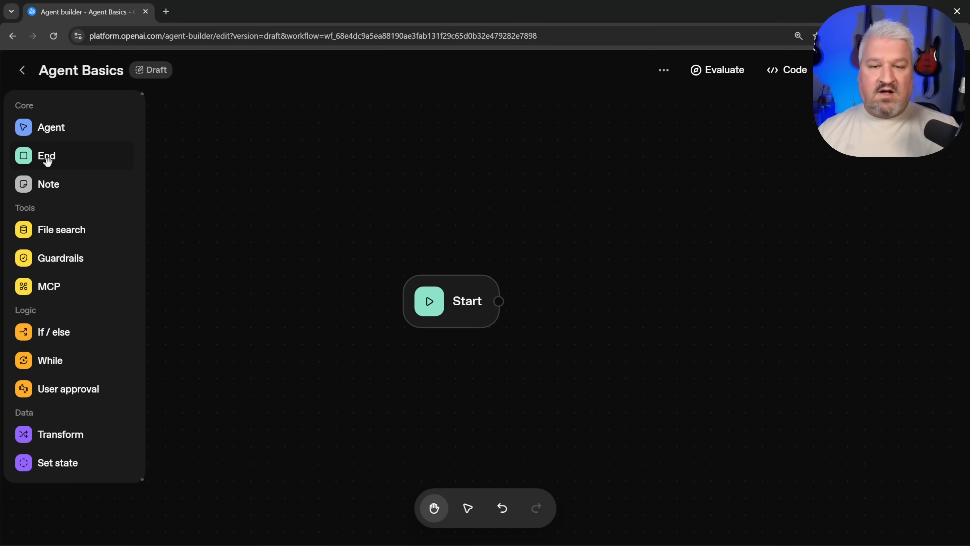
pyautogui.moveTo(500, 303); pyautogui.dragTo(552, 282)
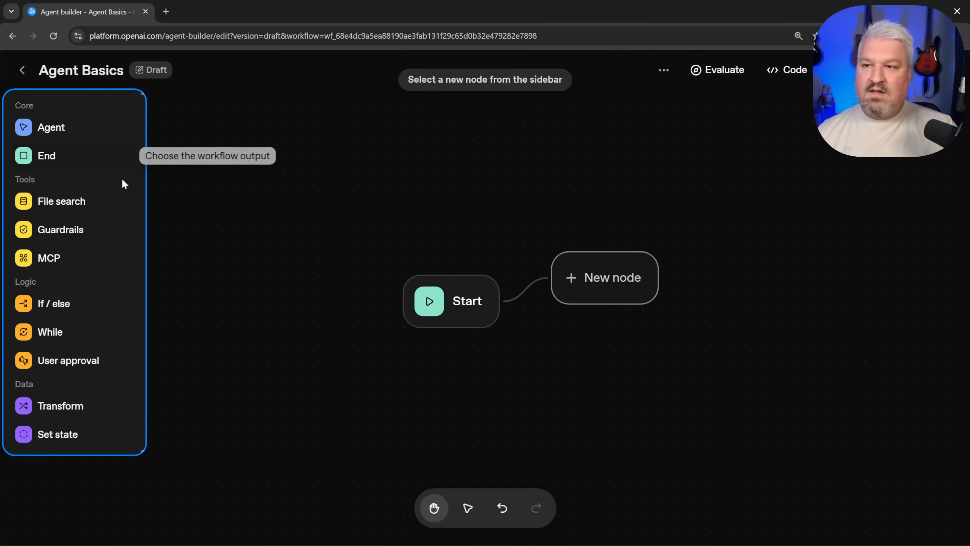
pyautogui.click(40, 153)
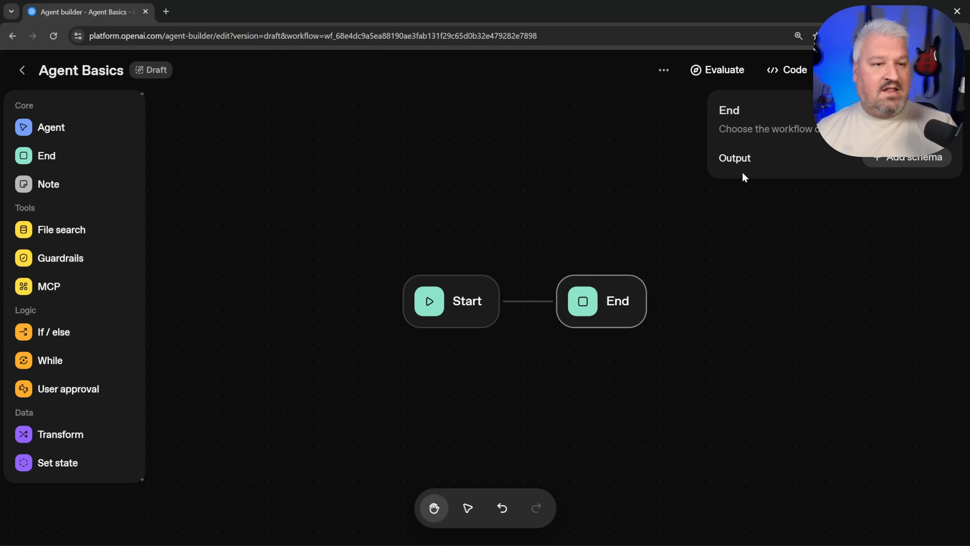
# Begin an output schema named "response" for the End node and view its advanced JSON form before returning to the simple form.
pyautogui.click(910, 157)
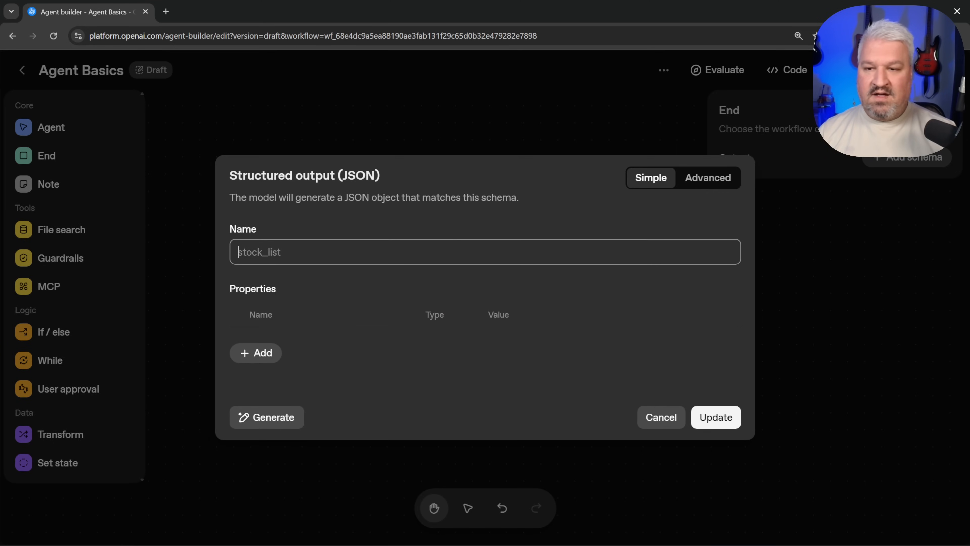
pyautogui.write('response')
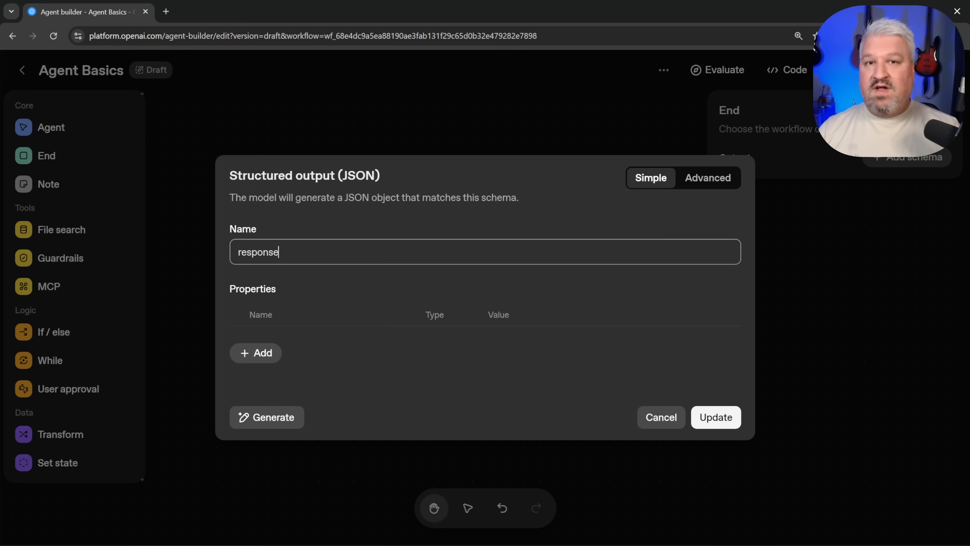
pyautogui.click(263, 353)
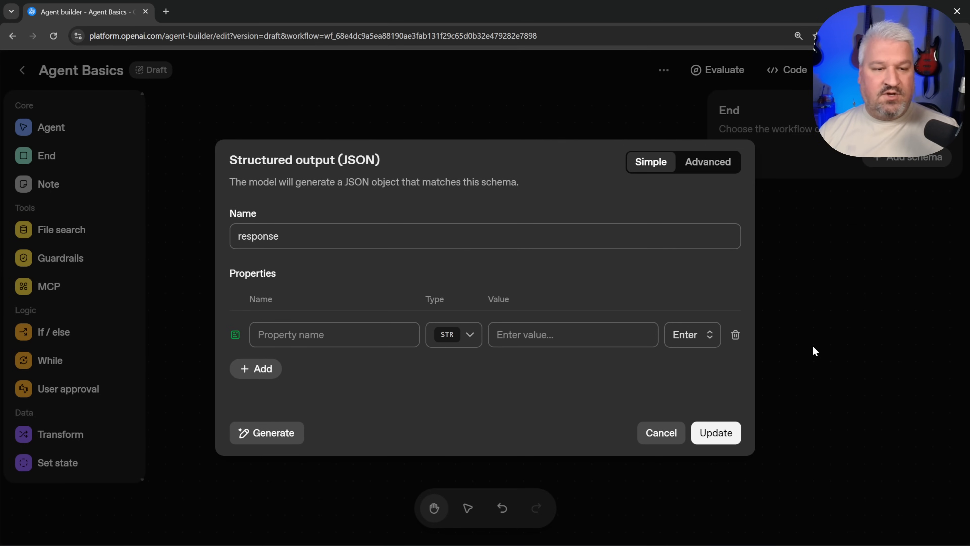
pyautogui.click(741, 336)
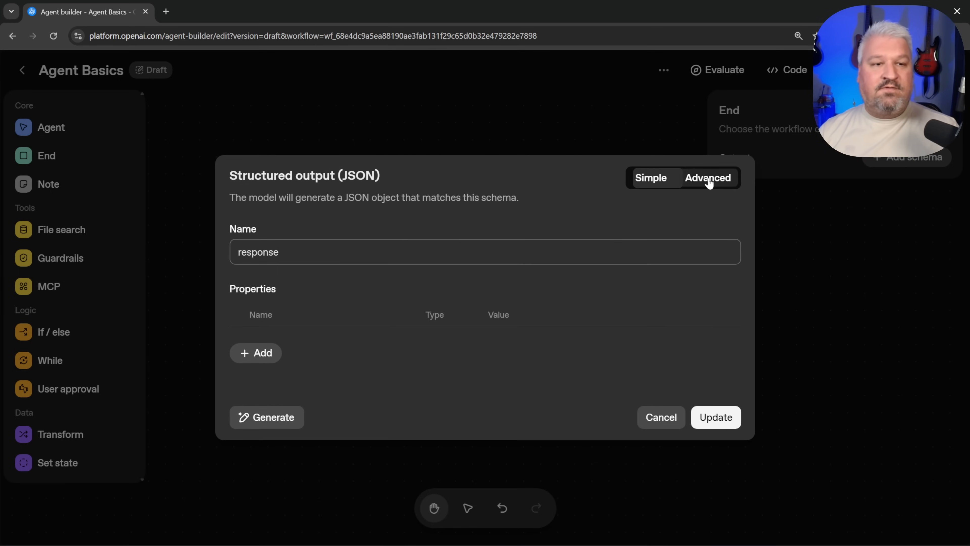
pyautogui.click(709, 181)
pyautogui.click(398, 289)
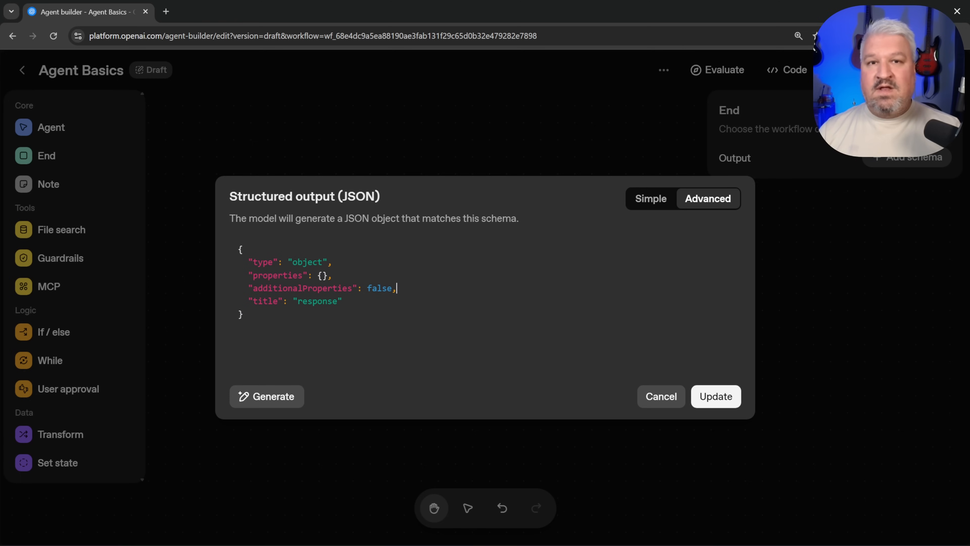
pyautogui.click(651, 198)
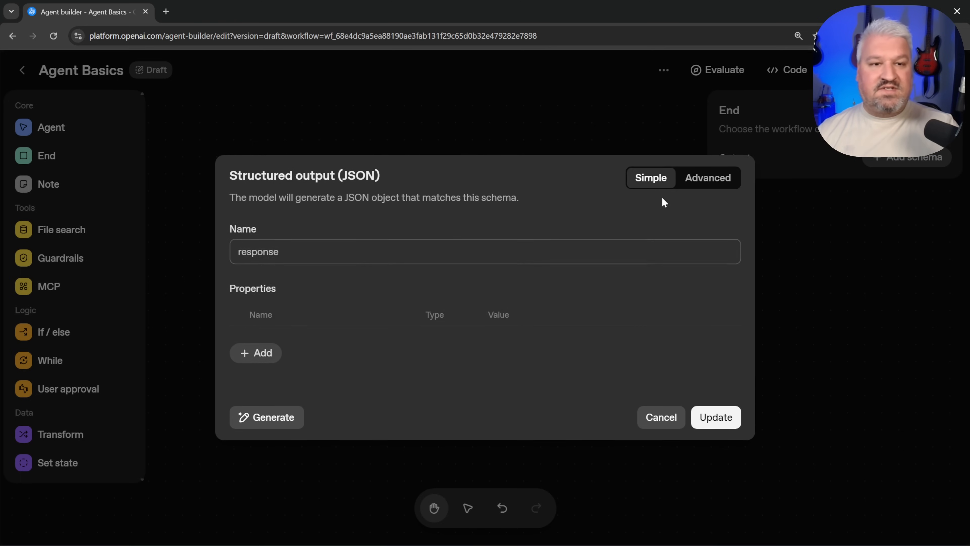
# Add a STR property "name" to the response schema, take its value from the state variable name, and save the schema.
pyautogui.click(258, 355)
pyautogui.click(264, 336)
pyautogui.write('name')
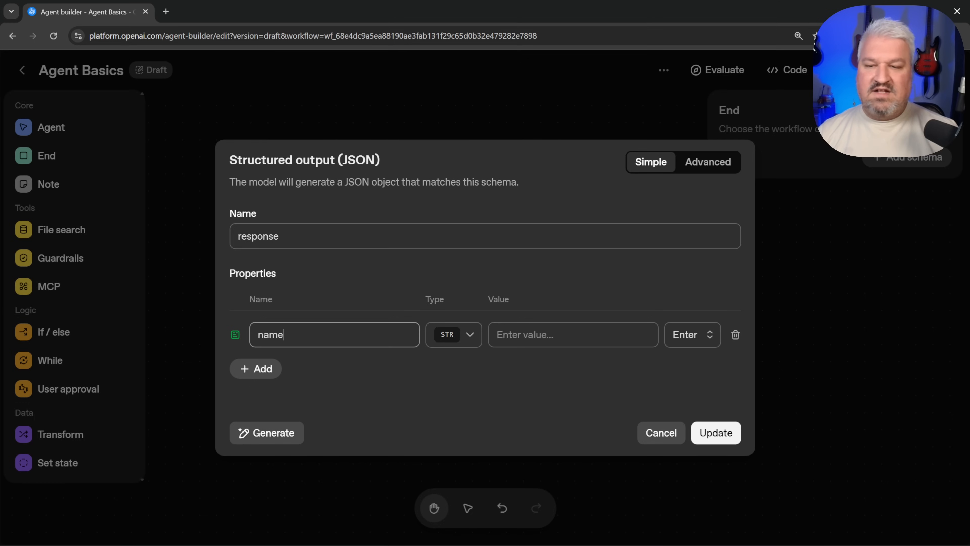
pyautogui.click(469, 336)
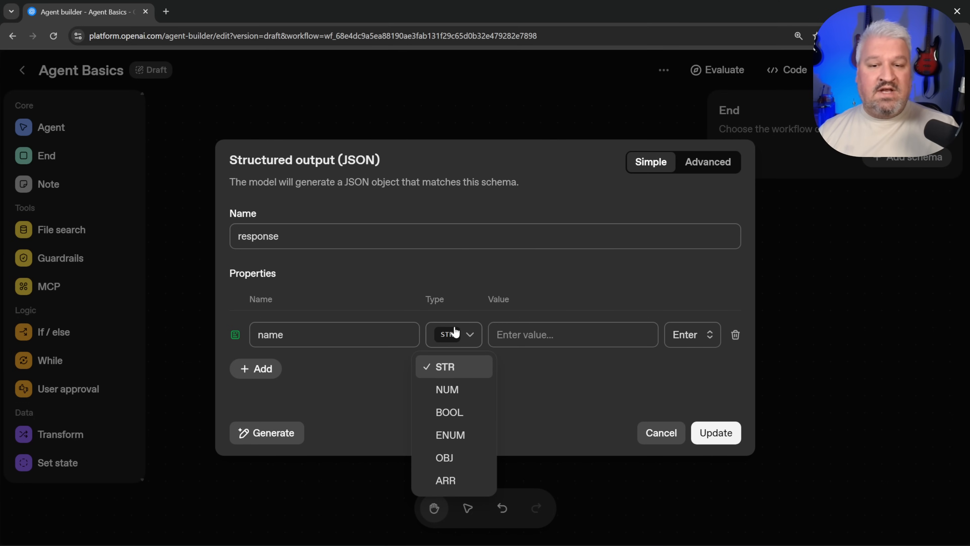
pyautogui.click(447, 367)
pyautogui.click(579, 344)
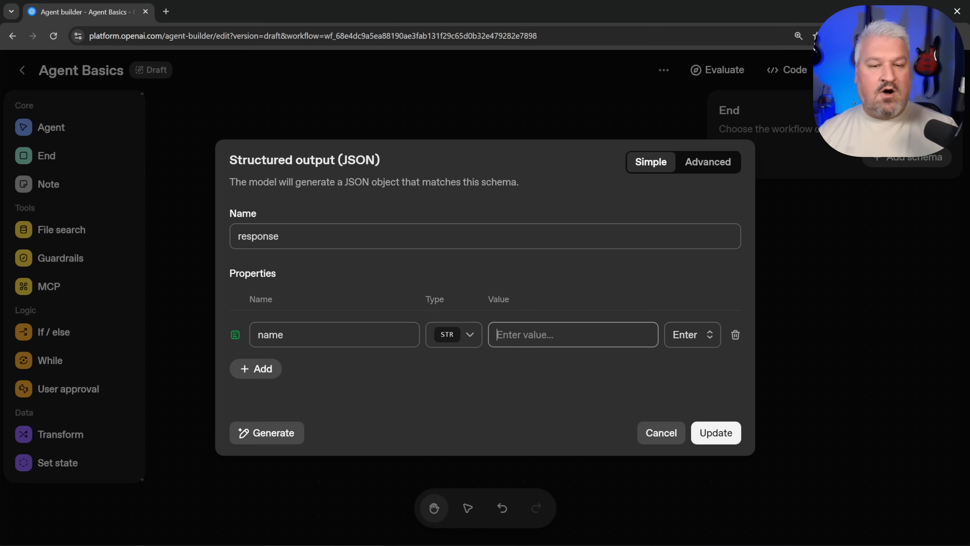
pyautogui.click(692, 338)
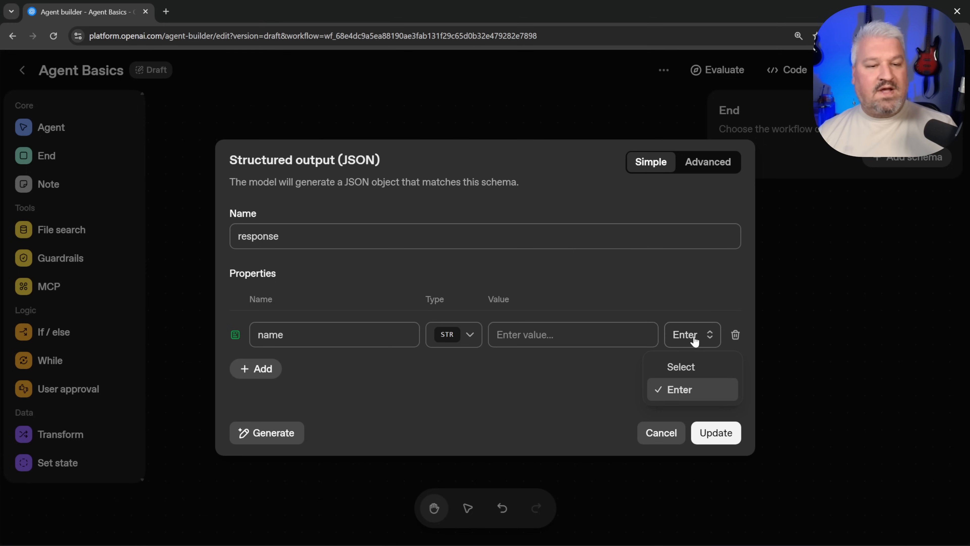
pyautogui.click(681, 367)
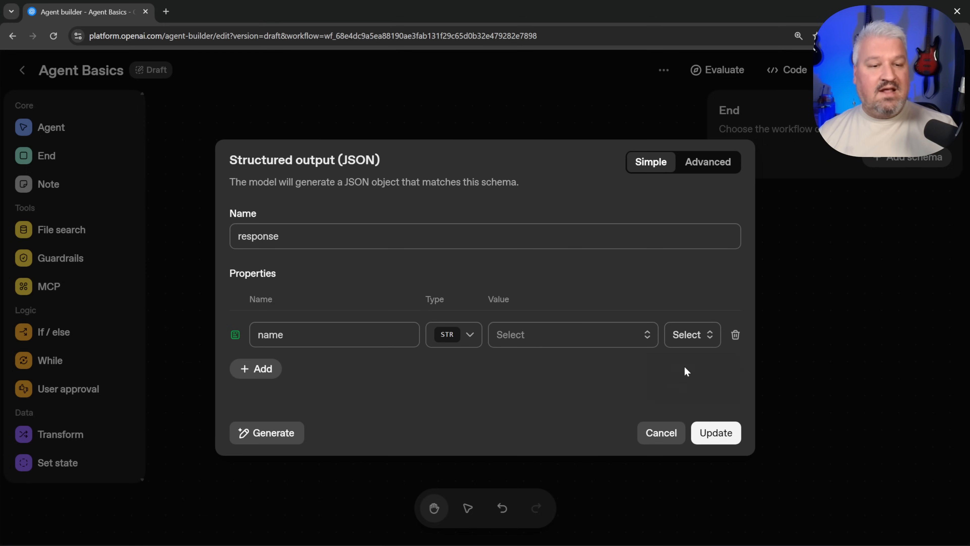
pyautogui.click(646, 336)
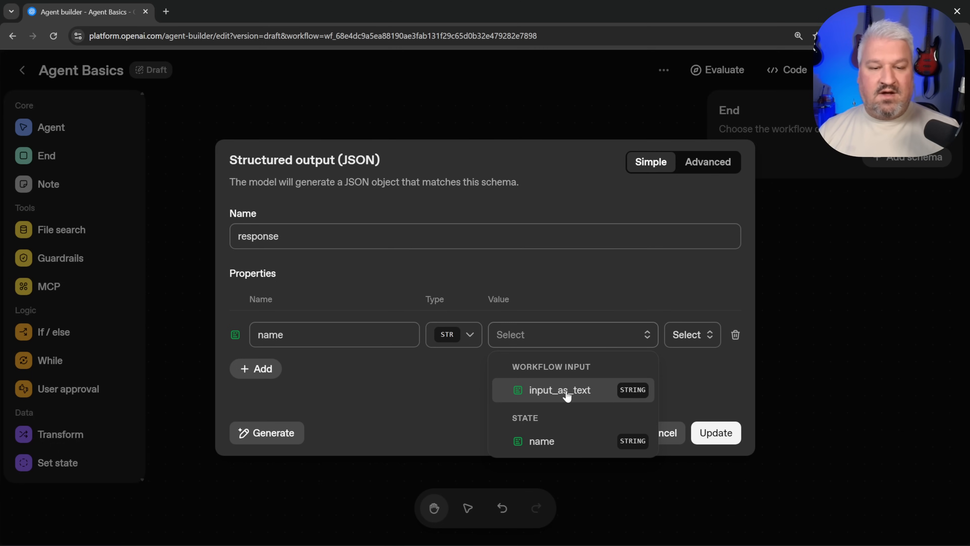
pyautogui.click(544, 443)
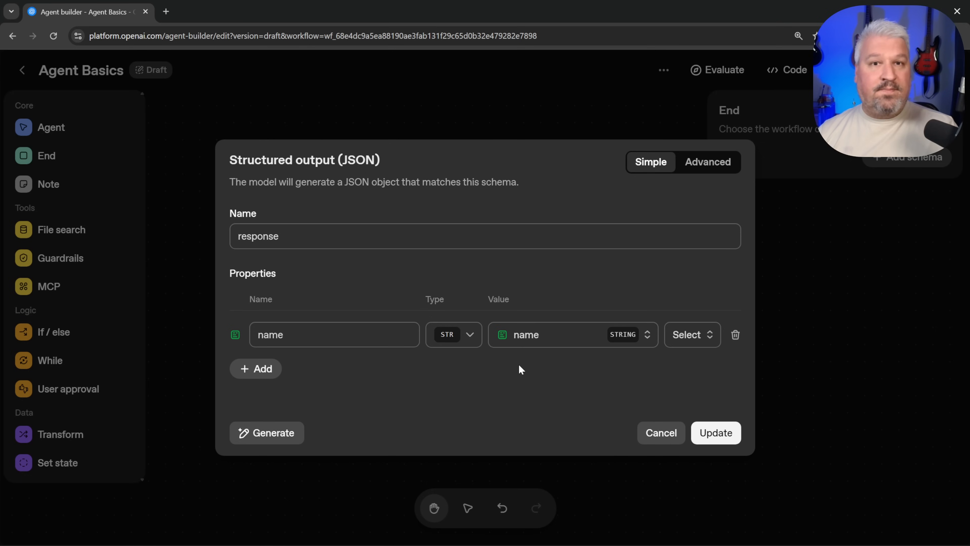
pyautogui.click(717, 432)
# Test the Start-to-End workflow in preview by sending the message "hello".
pyautogui.click(857, 70)
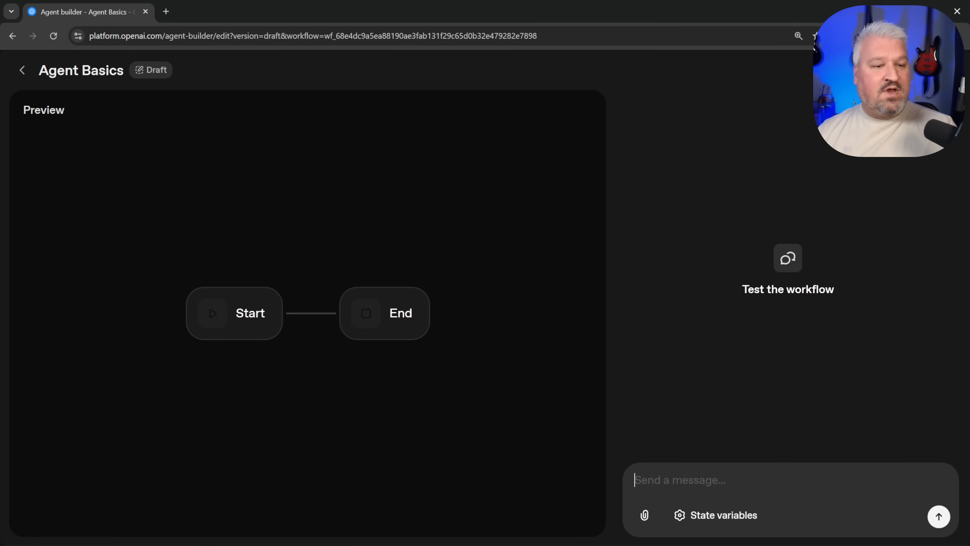
pyautogui.write('hello')
pyautogui.press('Return')
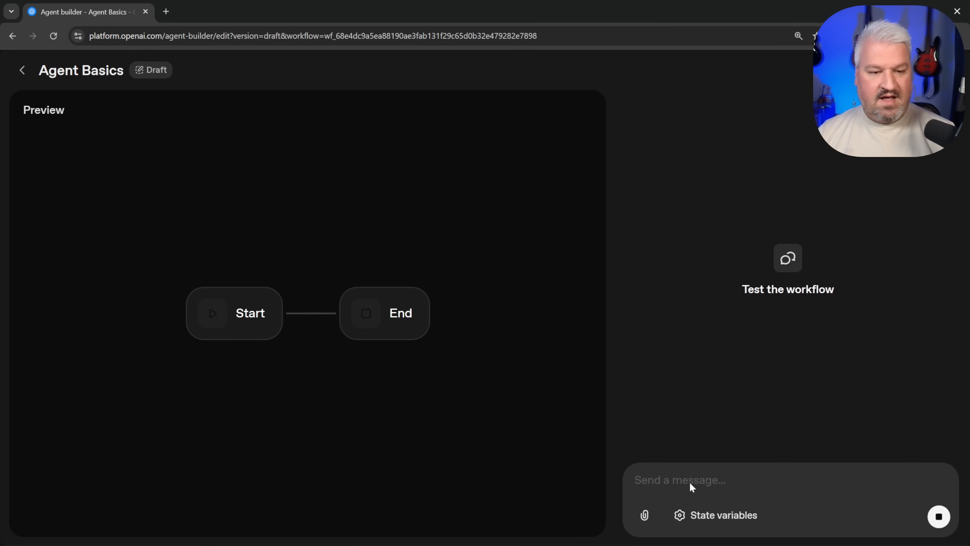
# Review the Start and End entries and the JSON output of the test run, and return to the workflow editor.
pyautogui.moveTo(637, 152); pyautogui.dragTo(687, 153)
pyautogui.click(737, 176)
pyautogui.moveTo(640, 184); pyautogui.dragTo(673, 184)
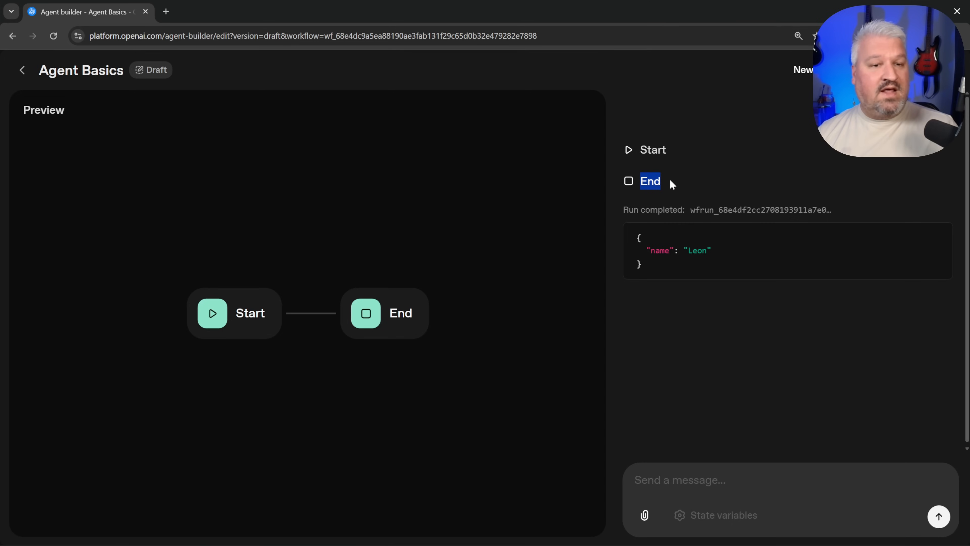
pyautogui.click(673, 184)
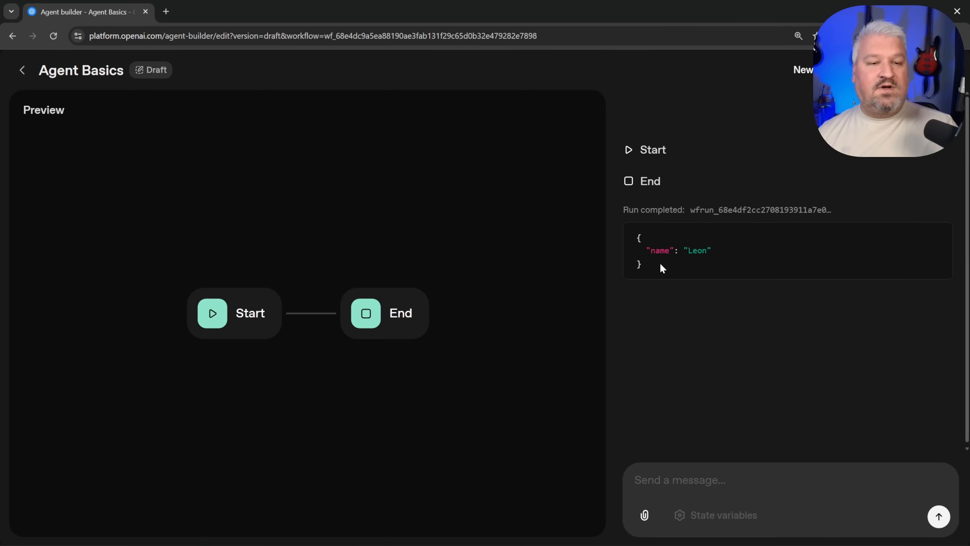
pyautogui.moveTo(636, 237); pyautogui.dragTo(670, 261)
pyautogui.click(669, 261)
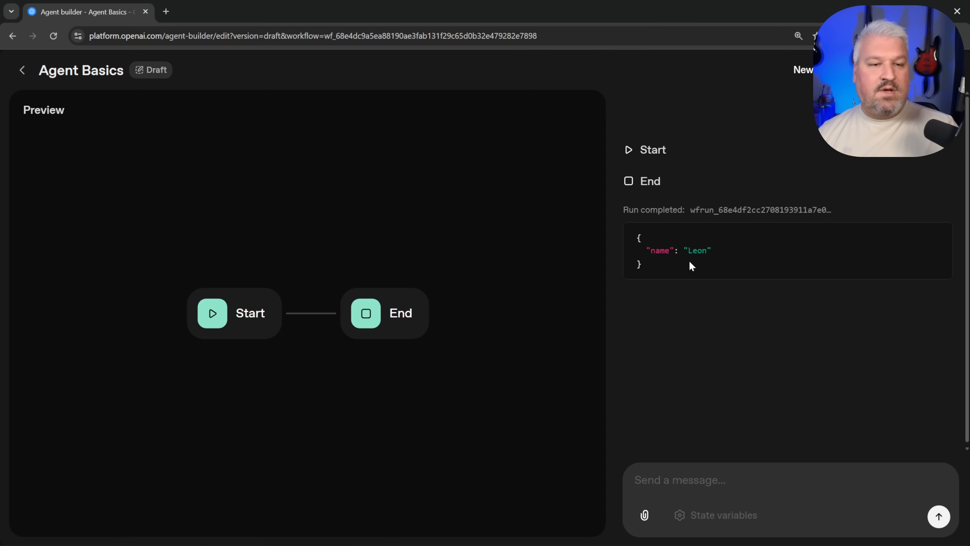
pyautogui.doubleClick(697, 250)
pyautogui.click(720, 249)
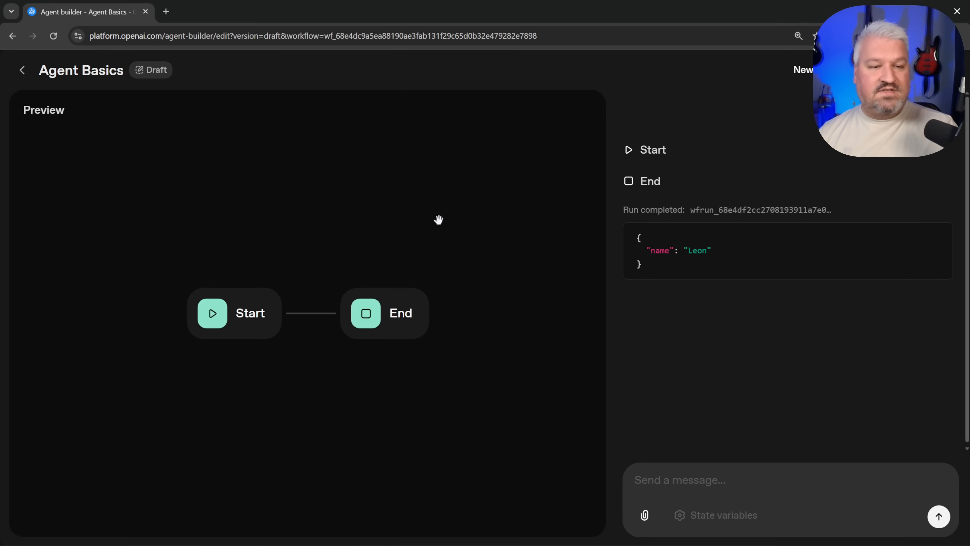
pyautogui.click(913, 70)
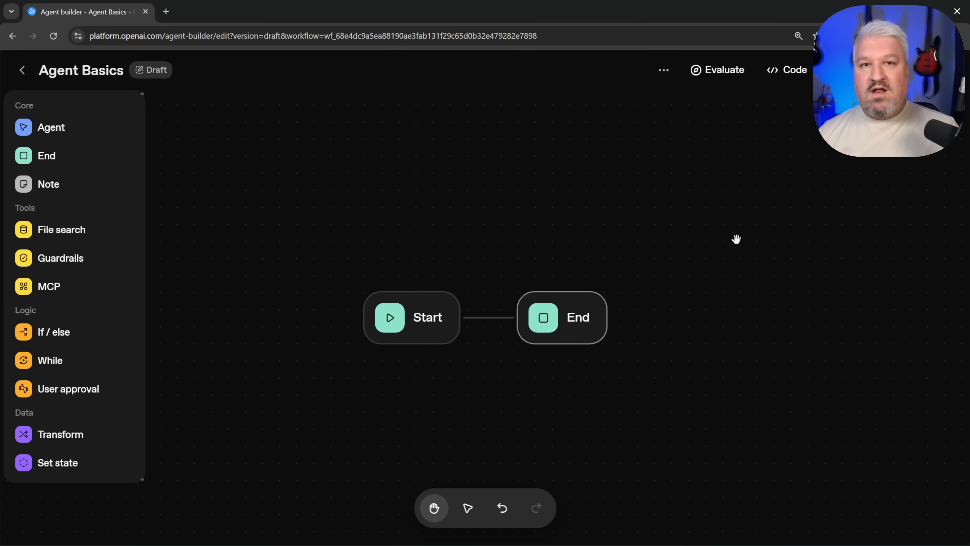
# Replace the End node with an Agent node connected to the Start node and name it "Assistant".
pyautogui.click(543, 317)
pyautogui.press('Delete')
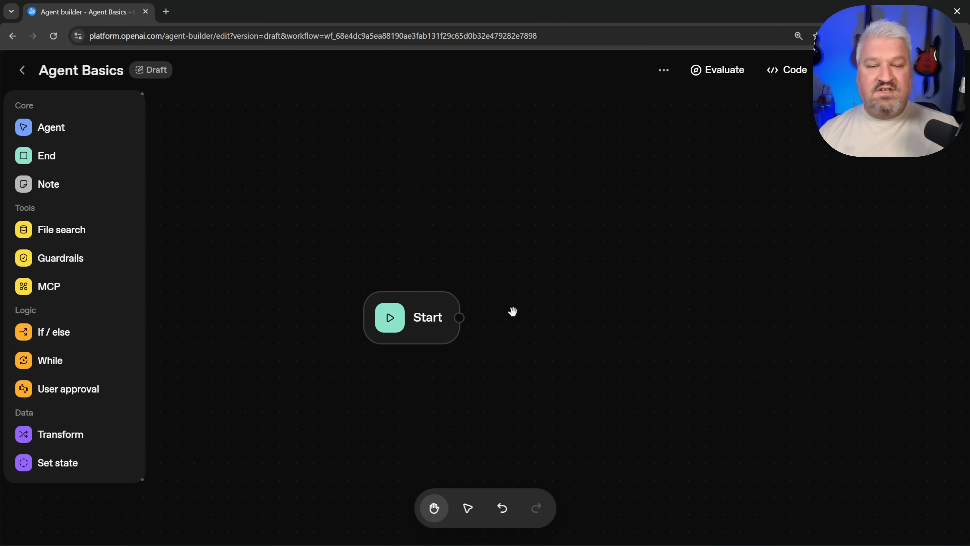
pyautogui.moveTo(460, 317); pyautogui.dragTo(505, 290)
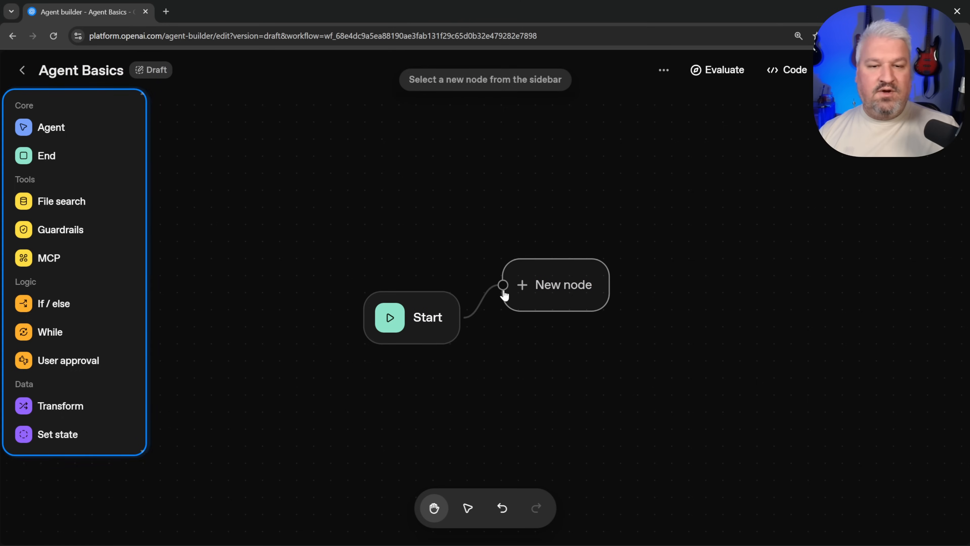
pyautogui.click(39, 129)
pyautogui.moveTo(800, 158); pyautogui.dragTo(749, 159)
pyautogui.write('Assistant')
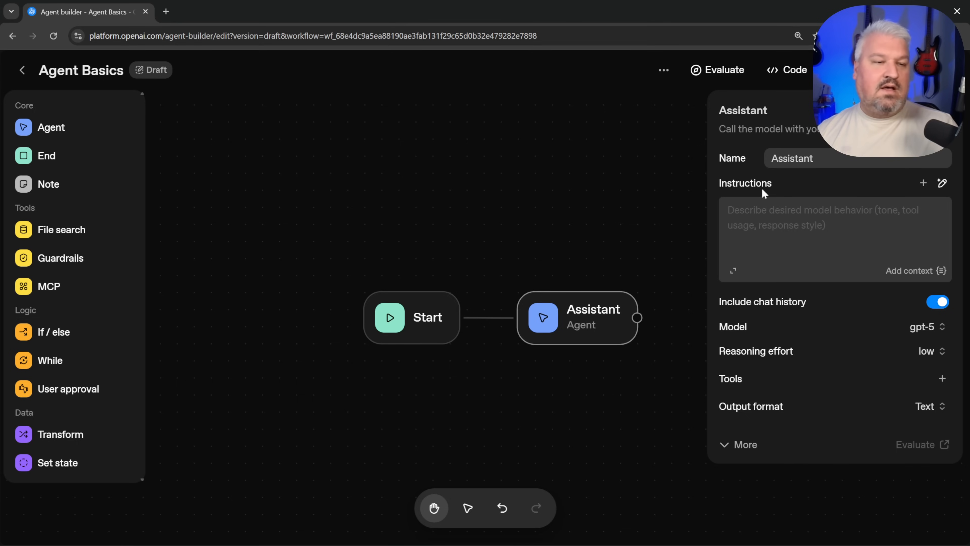
# Begin the Assistant's instructions with "You are a helpful assistant called John." and a "<context>" tag below a blank line.
pyautogui.click(733, 270)
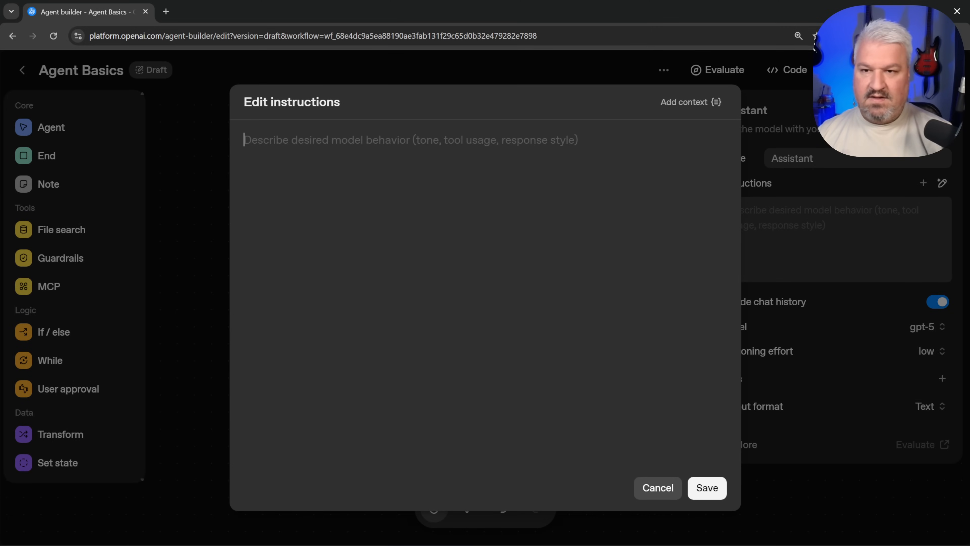
pyautogui.write('You are a helpful assistant called John.')
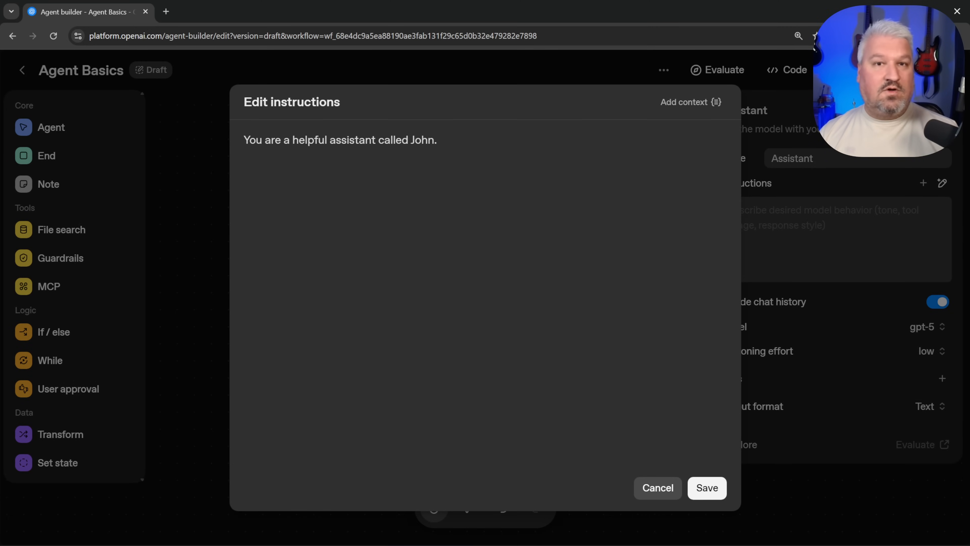
pyautogui.press('Return')
pyautogui.press('Return')
pyautogui.write('<contex')
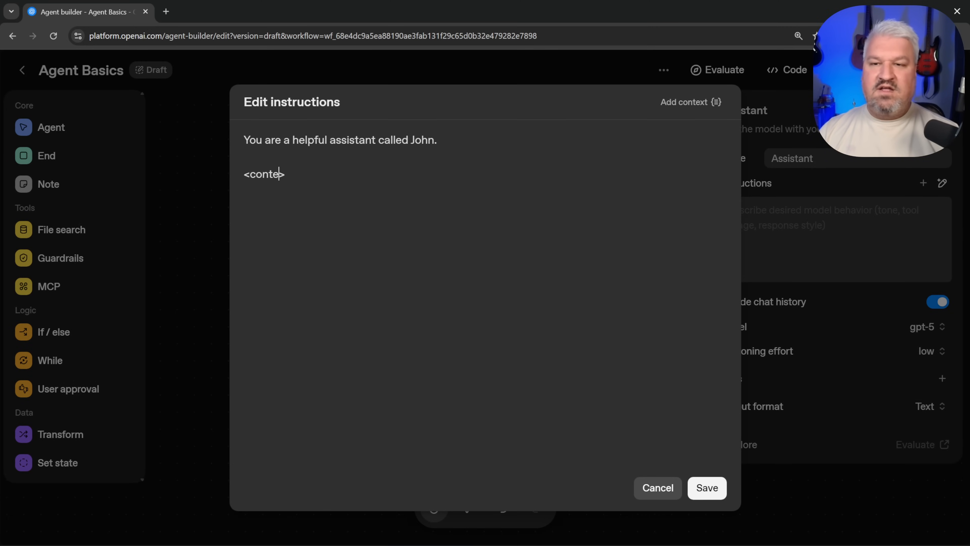
pyautogui.write('t>')
pyautogui.press('Return')
# Add the context line "- You are chatting to {{state.name}}." to the instructions, inserting the state variable name as context.
pyautogui.write('- ')
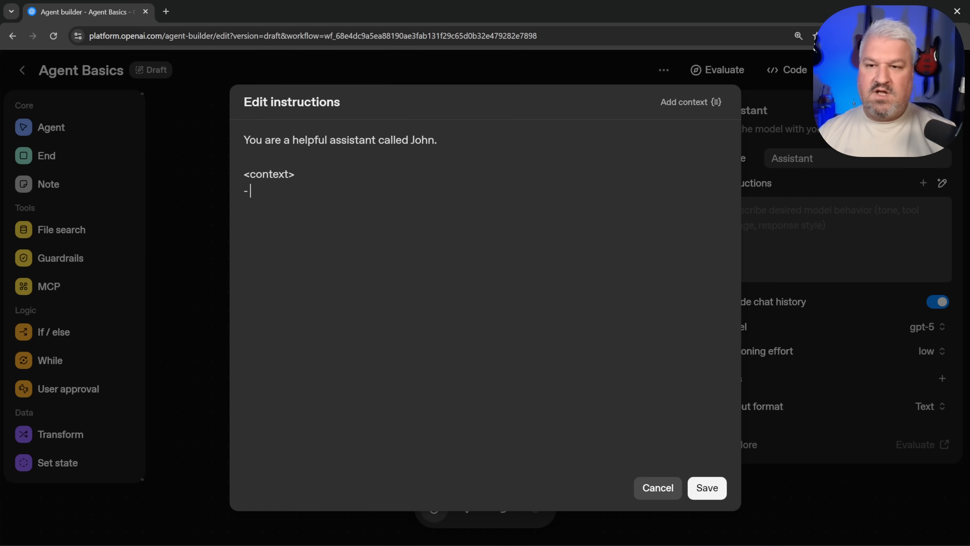
pyautogui.write('You are ch')
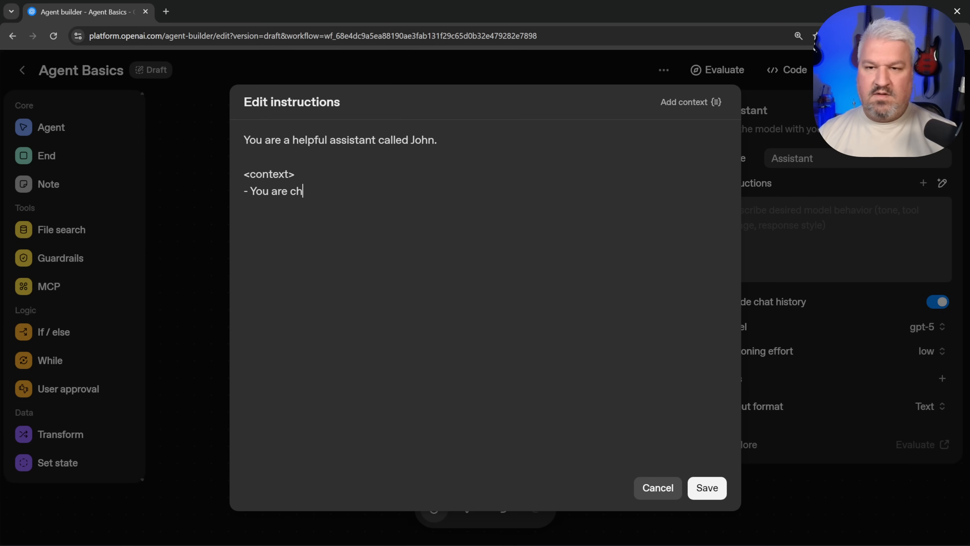
pyautogui.write('atting to')
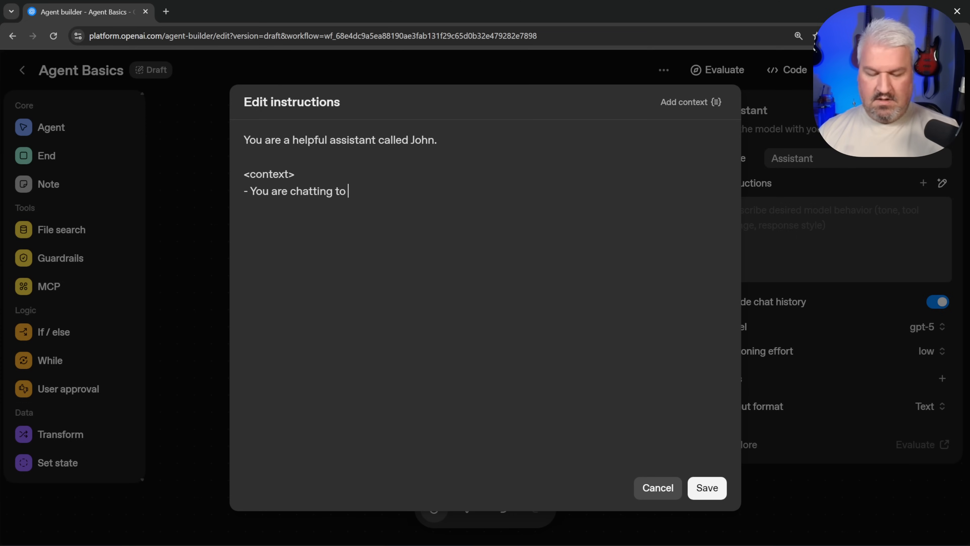
pyautogui.write('{{')
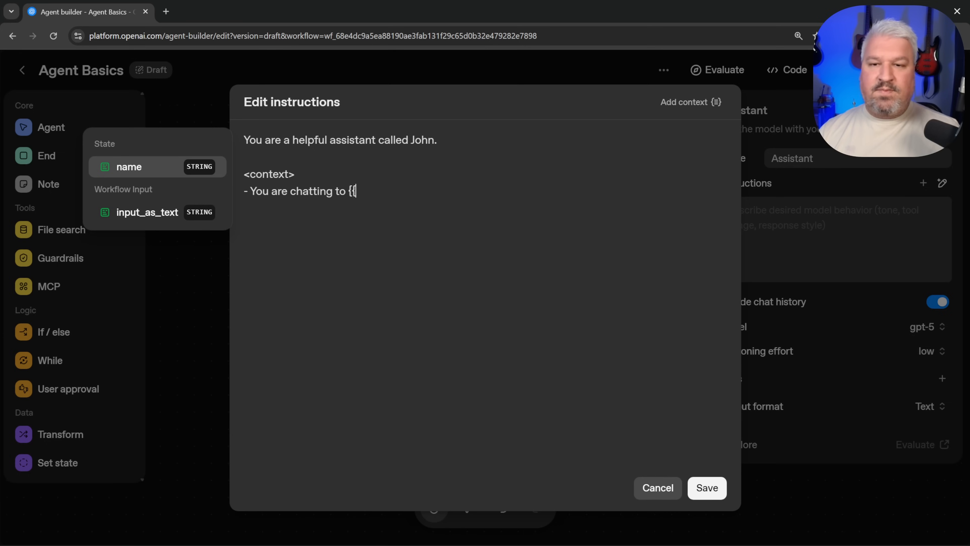
pyautogui.press('BackSpace')
pyautogui.press('BackSpace')
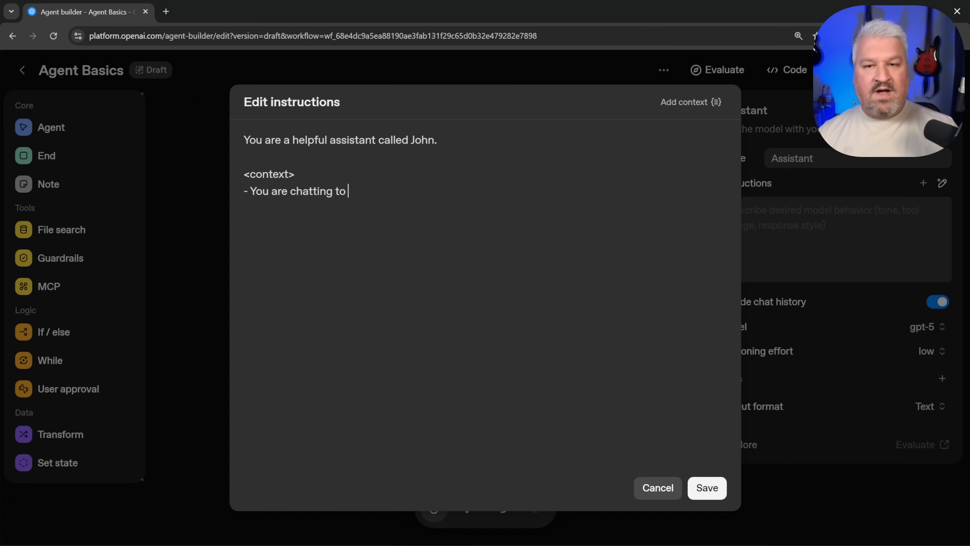
pyautogui.click(696, 103)
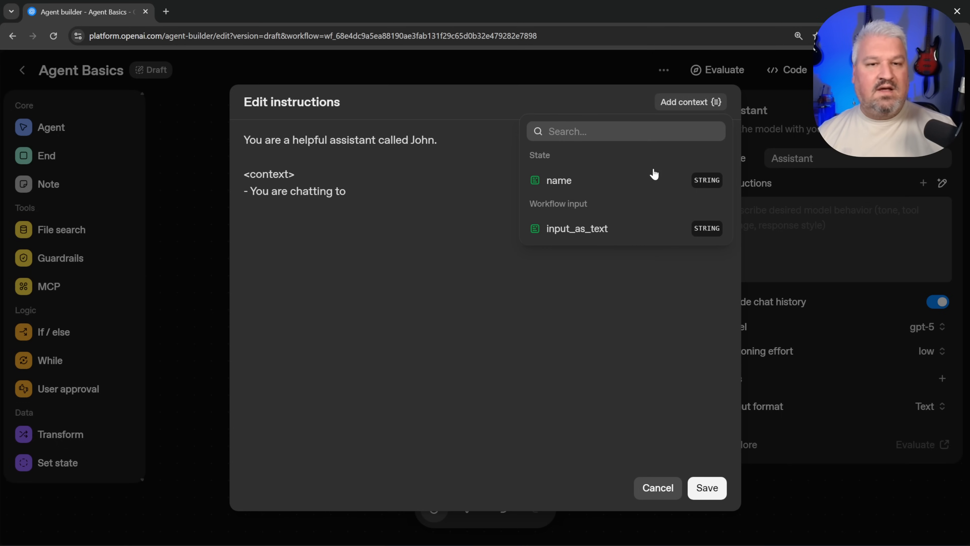
pyautogui.click(558, 186)
pyautogui.write('.name}}')
# Add the context line "- Always refer to the user by their name." and save the instructions.
pyautogui.press('Return')
pyautogui.write('-')
pyautogui.write('Always refer to the user by their name.')
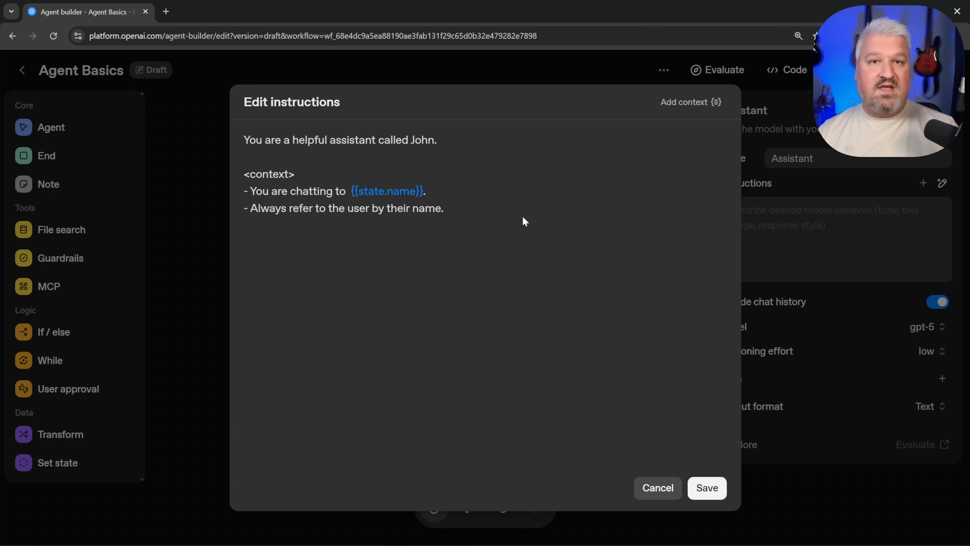
pyautogui.click(707, 488)
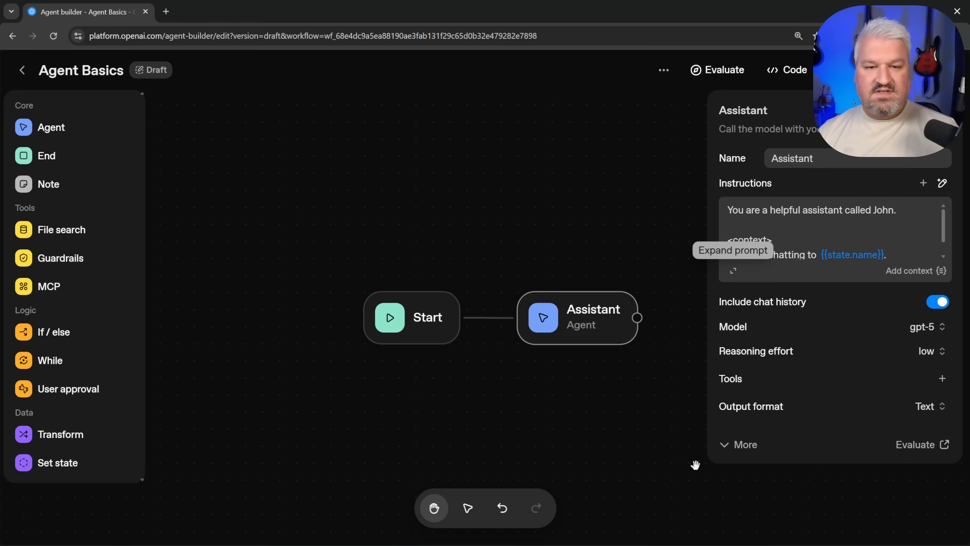
# Add an extra message to the Assistant's prompt, switch its role between User and Assistant, and remove the message.
pyautogui.click(924, 183)
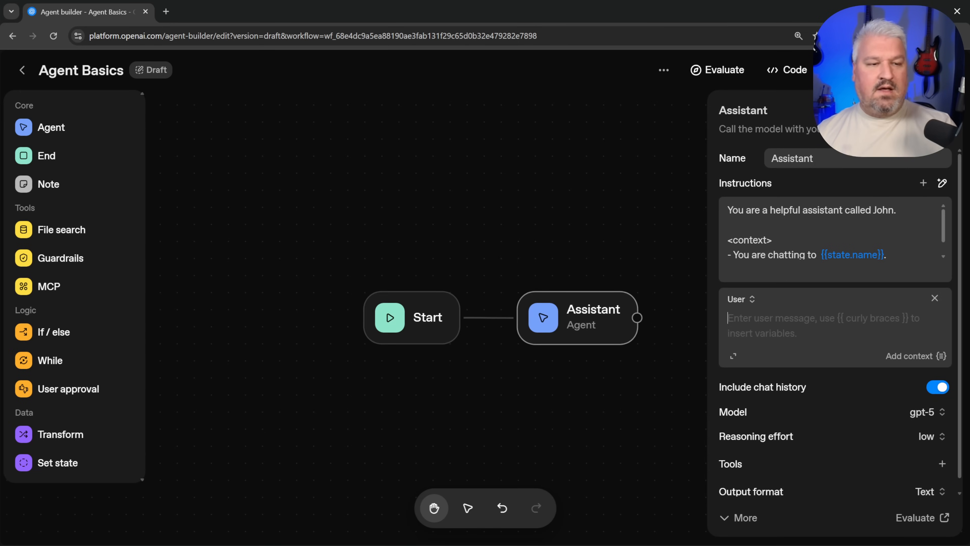
pyautogui.click(747, 299)
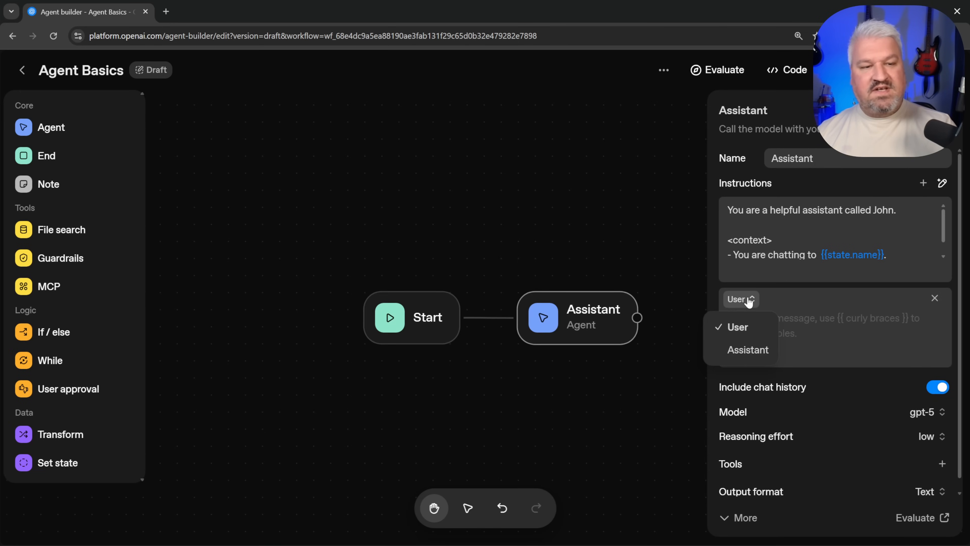
pyautogui.click(755, 350)
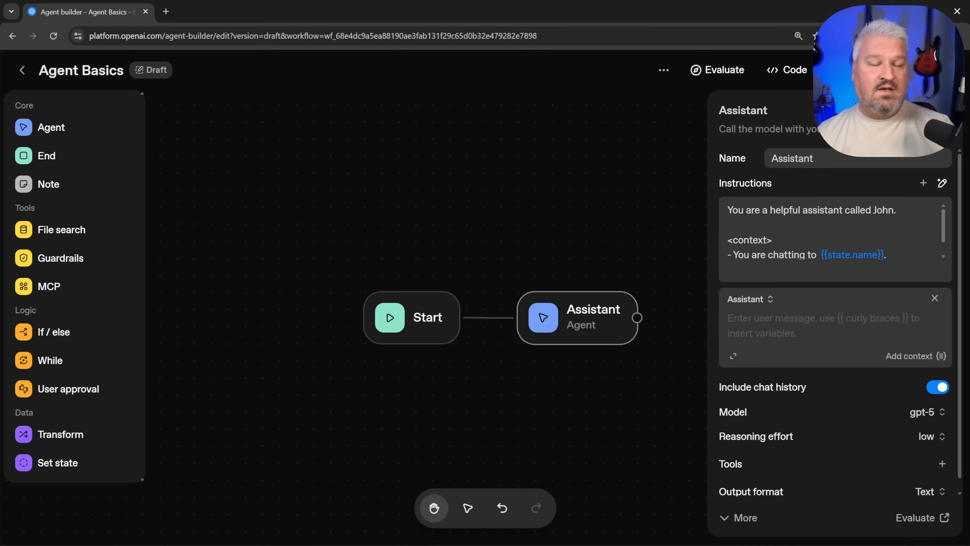
pyautogui.click(762, 300)
pyautogui.click(750, 327)
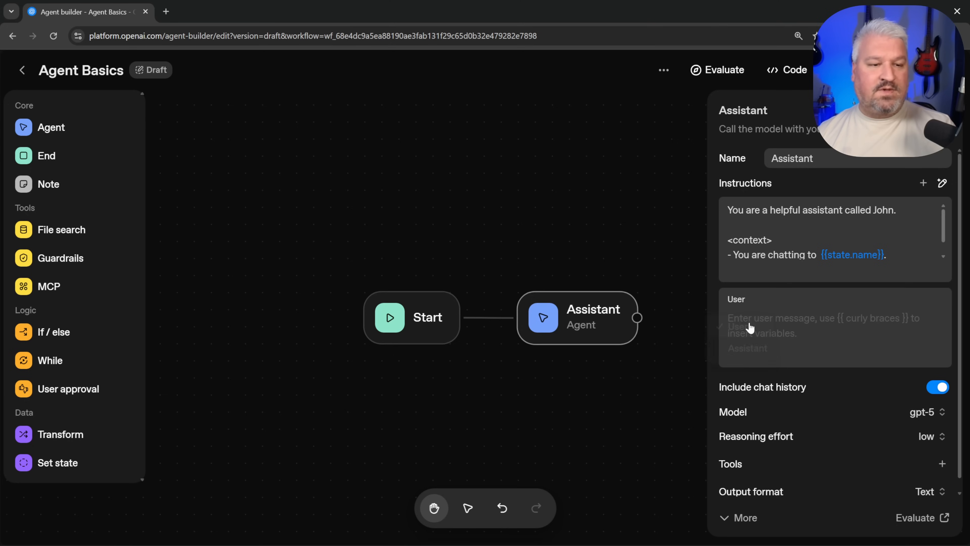
pyautogui.click(736, 300)
pyautogui.click(748, 349)
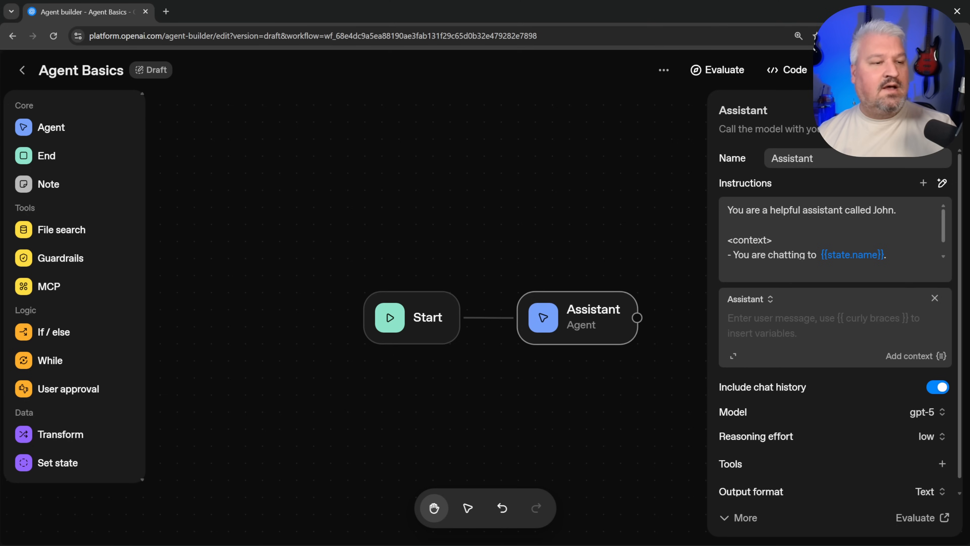
pyautogui.click(935, 298)
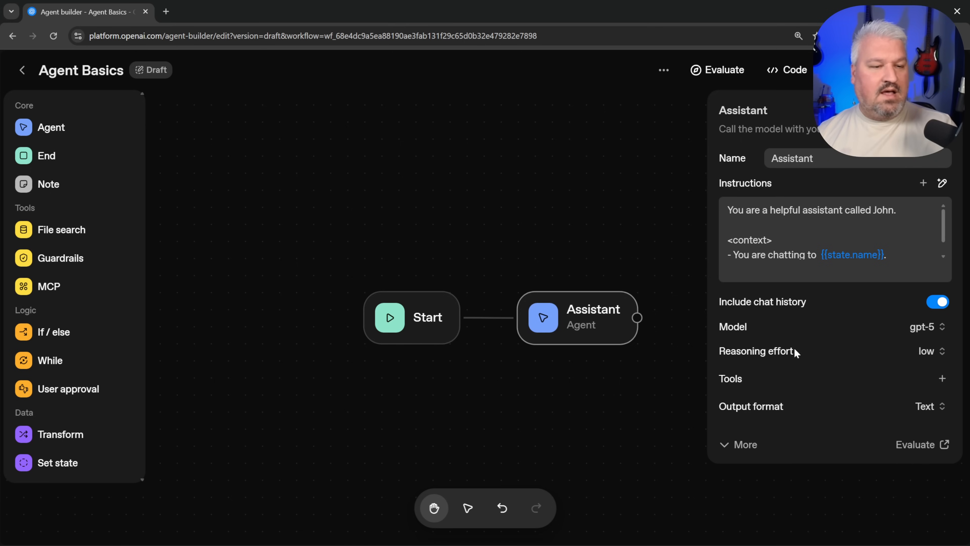
# Set the Assistant's model to gpt-5-mini and its reasoning effort to low.
pyautogui.click(934, 327)
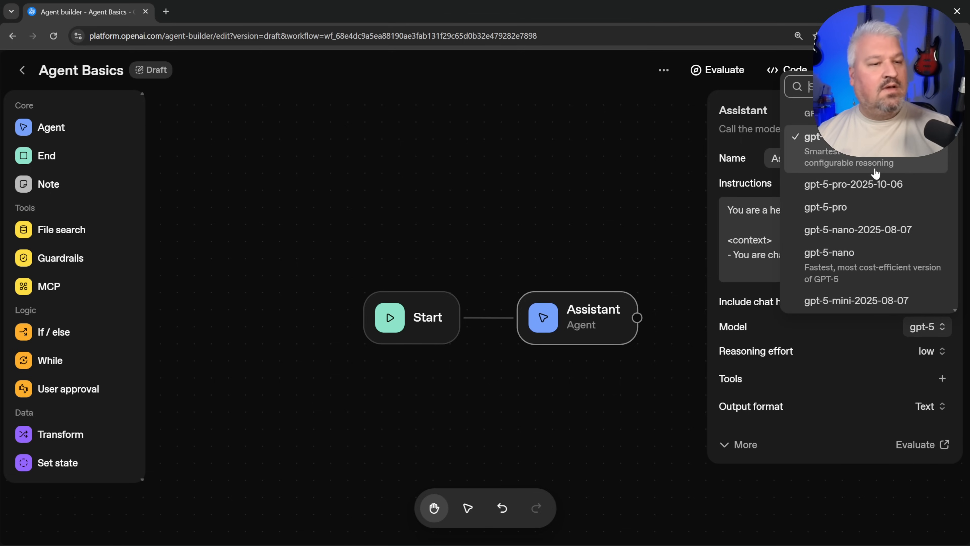
pyautogui.scroll(-3, 854, 169)
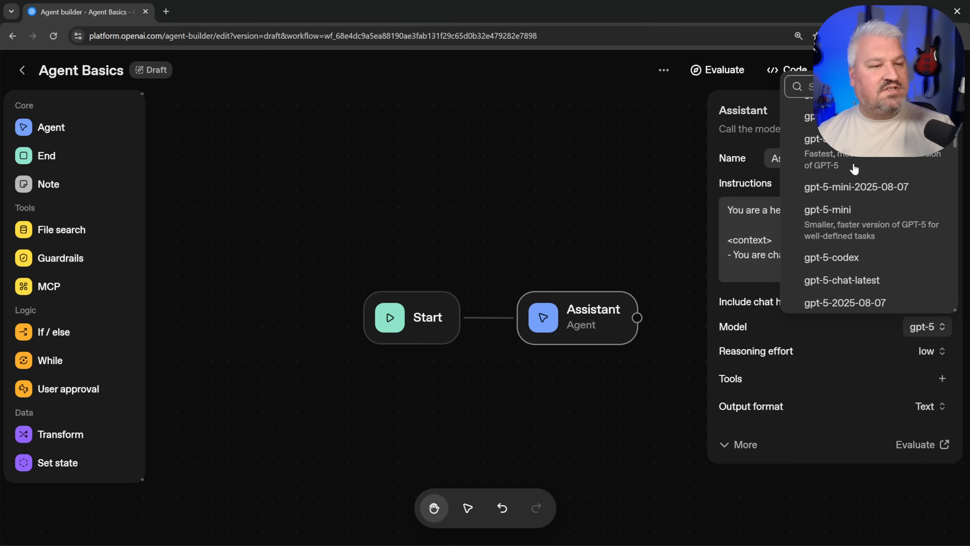
pyautogui.click(838, 223)
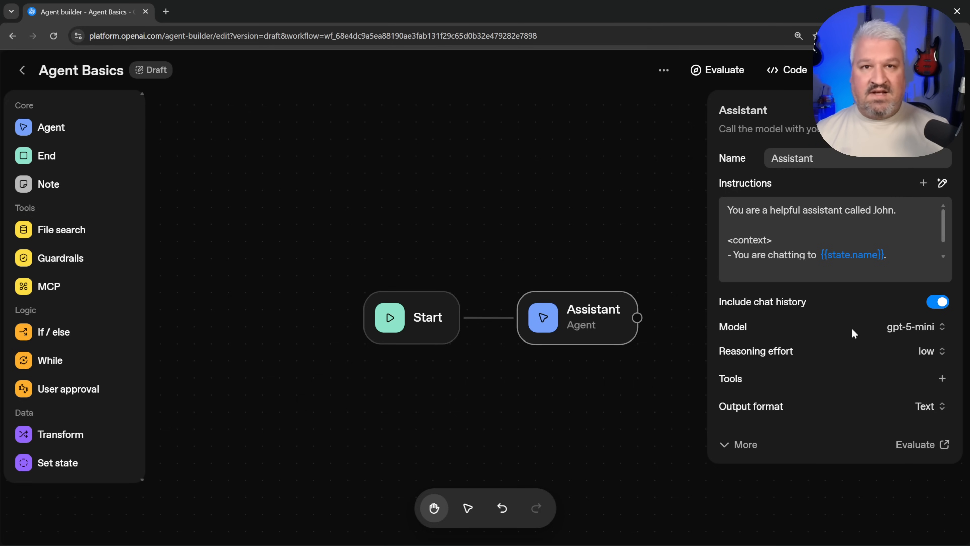
pyautogui.click(932, 351)
pyautogui.click(888, 404)
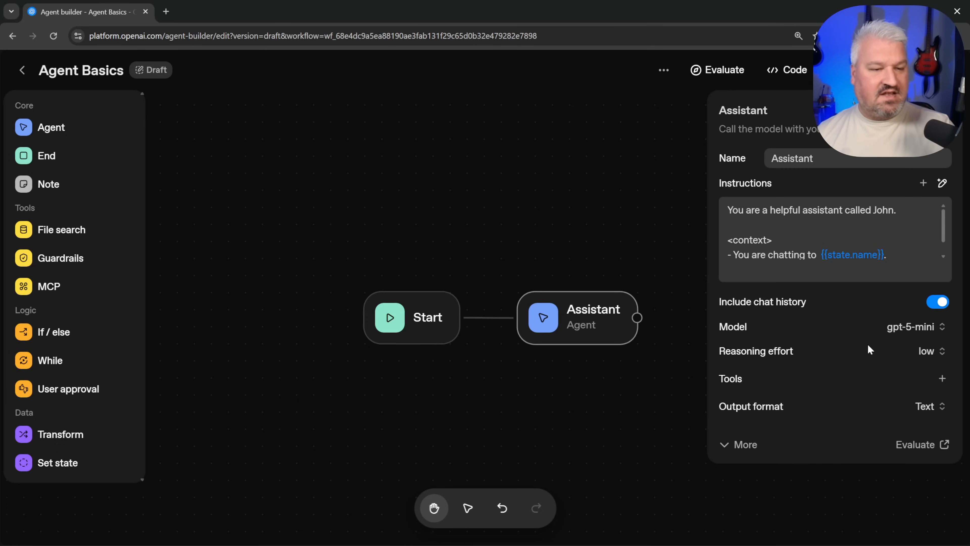
# View the custom tool form for the Assistant and cancel it.
pyautogui.click(943, 379)
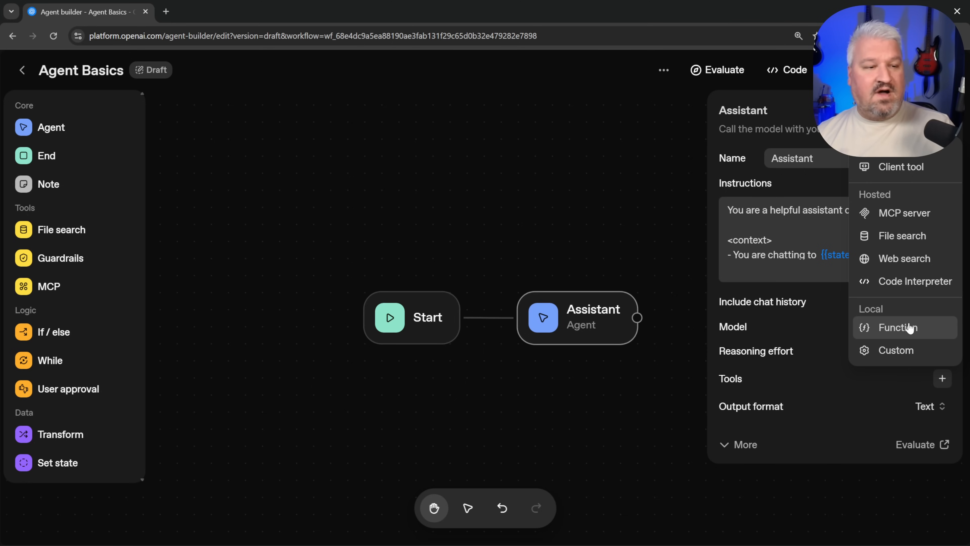
pyautogui.click(906, 350)
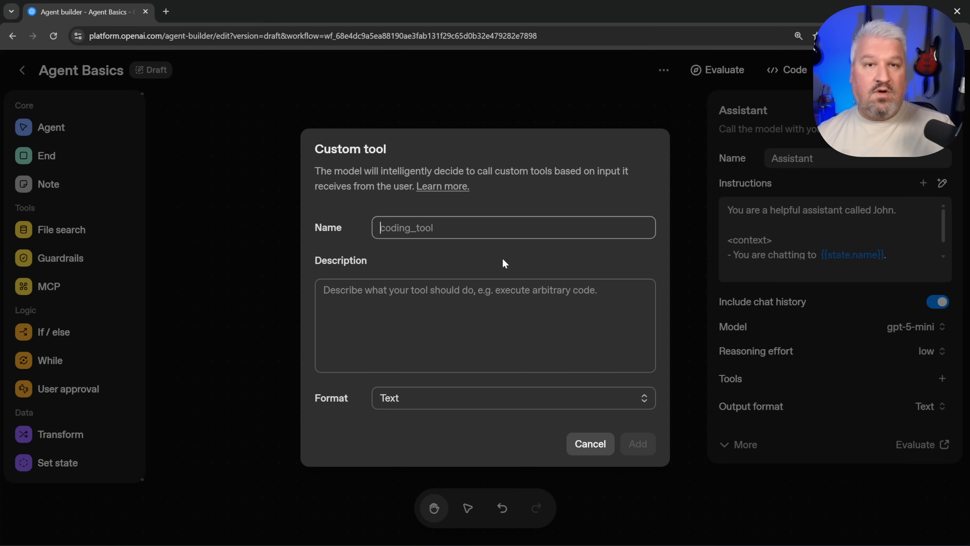
pyautogui.click(601, 447)
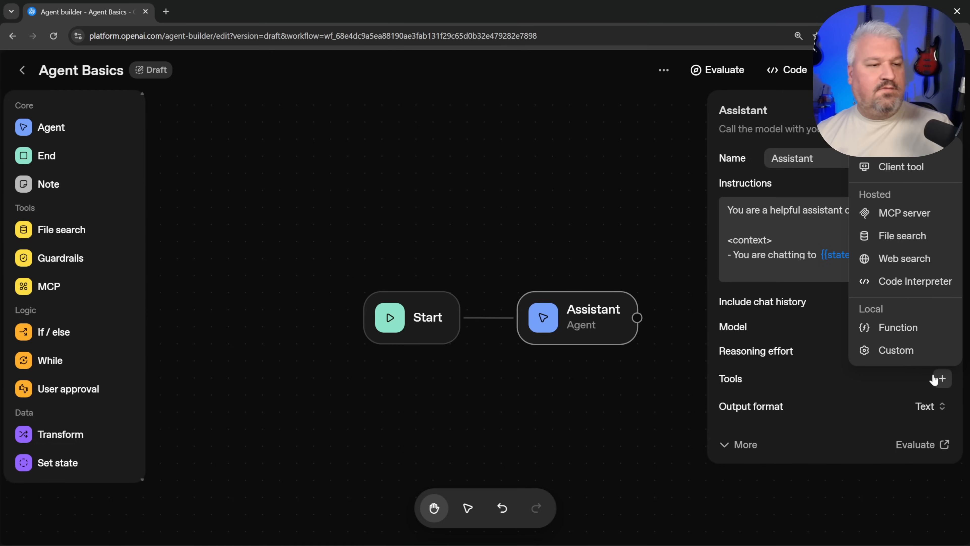
# Add the Web Search tool to the Assistant with version Latest and Medium search context size.
pyautogui.click(907, 260)
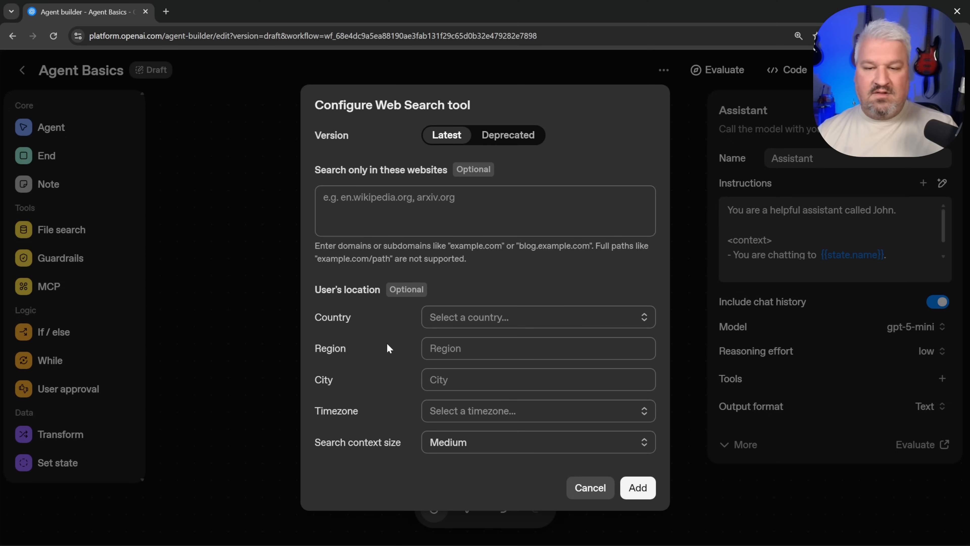
pyautogui.click(646, 489)
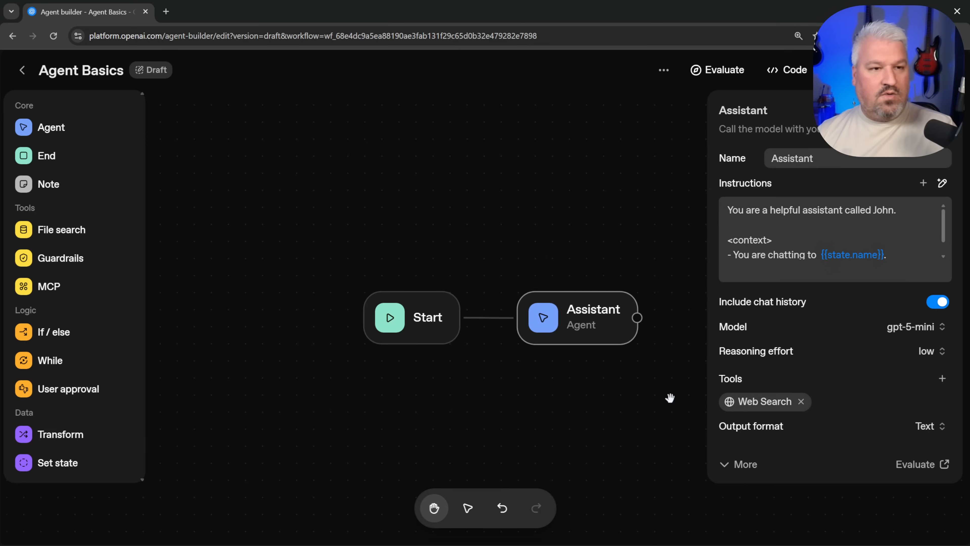
# Test the workflow in preview by sending "Hi" and "What is the latest news from openai?", and read the reply.
pyautogui.click(665, 183)
pyautogui.click(857, 70)
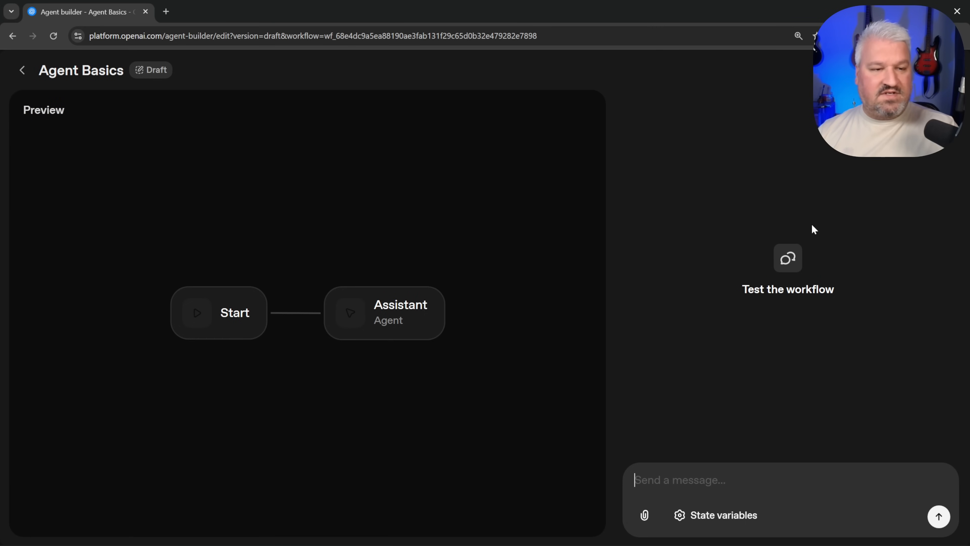
pyautogui.write('Hi')
pyautogui.press('Return')
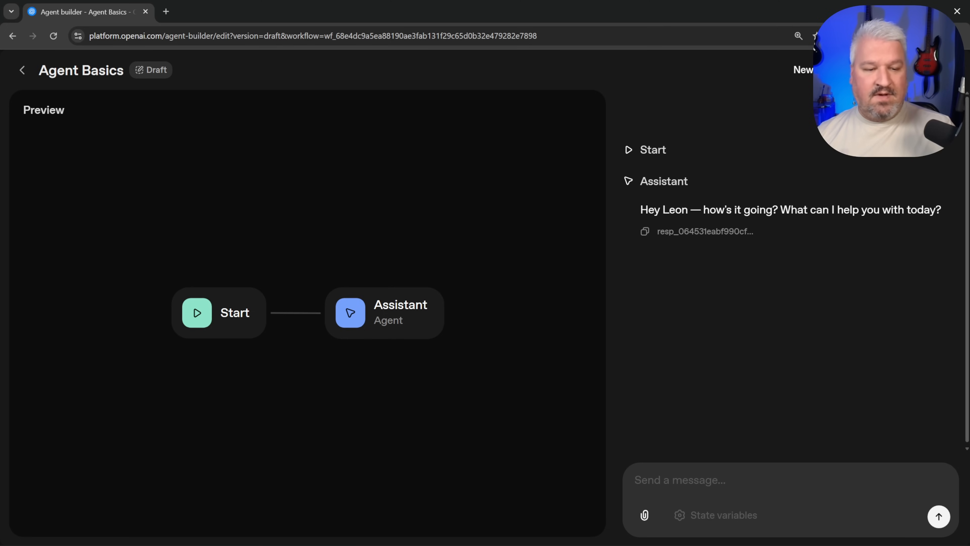
pyautogui.write('What is the latest news from openai?')
pyautogui.press('Return')
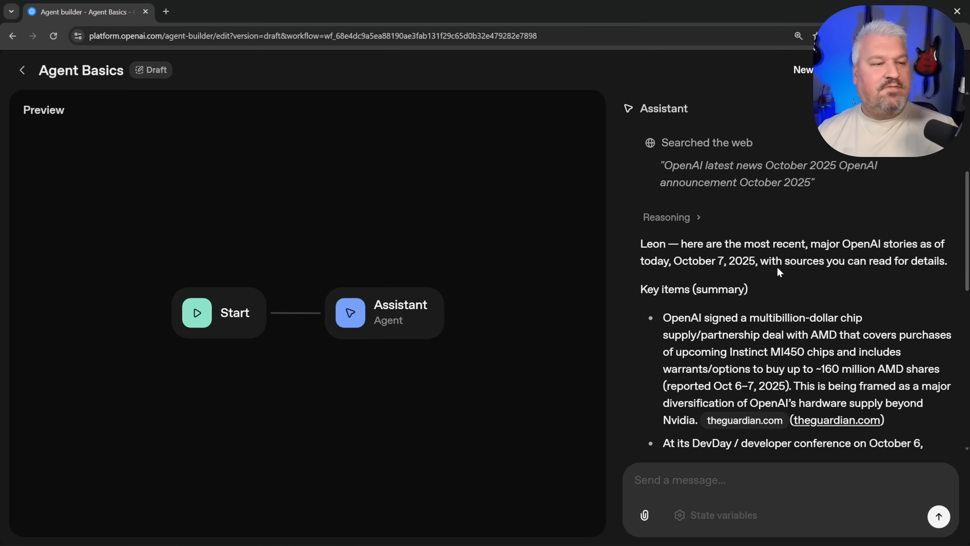
pyautogui.scroll(-3, 787, 275)
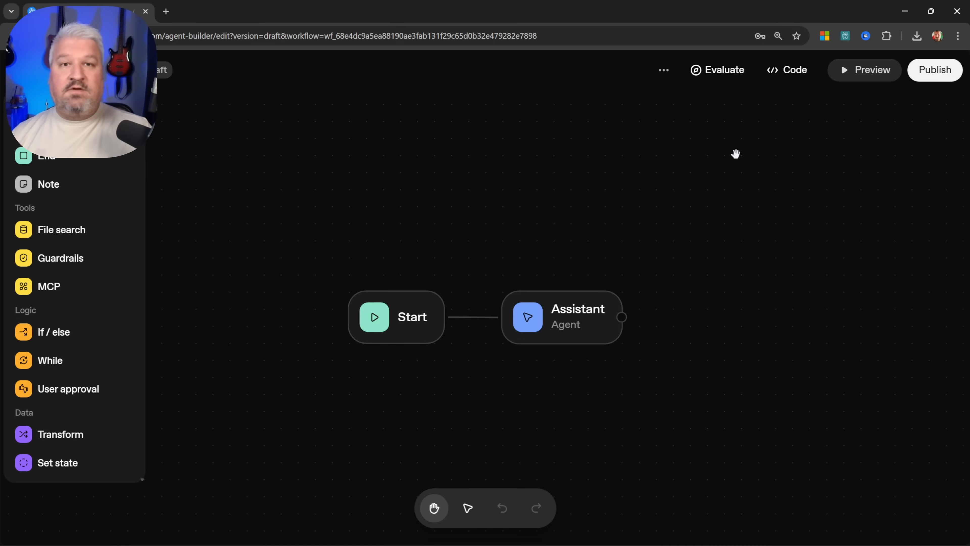
# Publish the workflow under the name Agent Basics and close the deployment details.
pyautogui.click(940, 71)
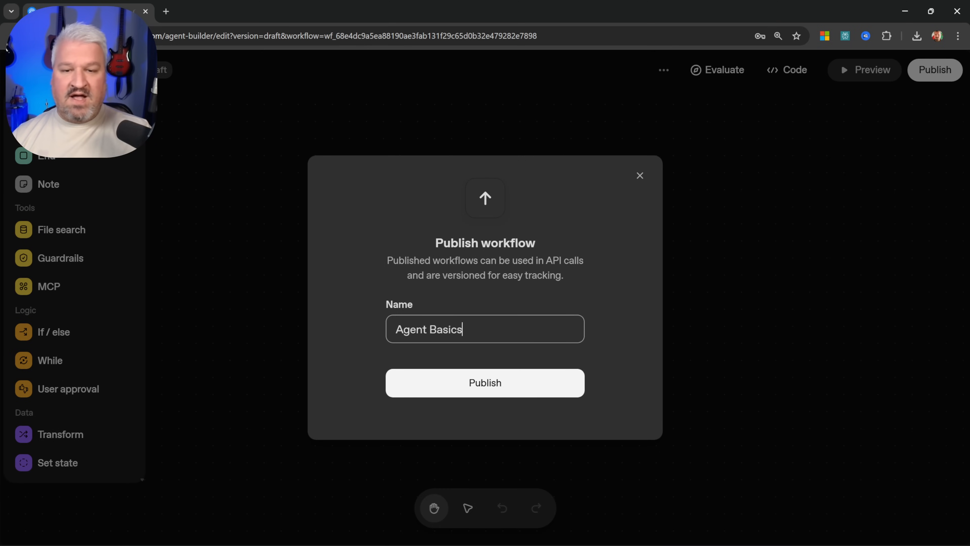
pyautogui.click(490, 385)
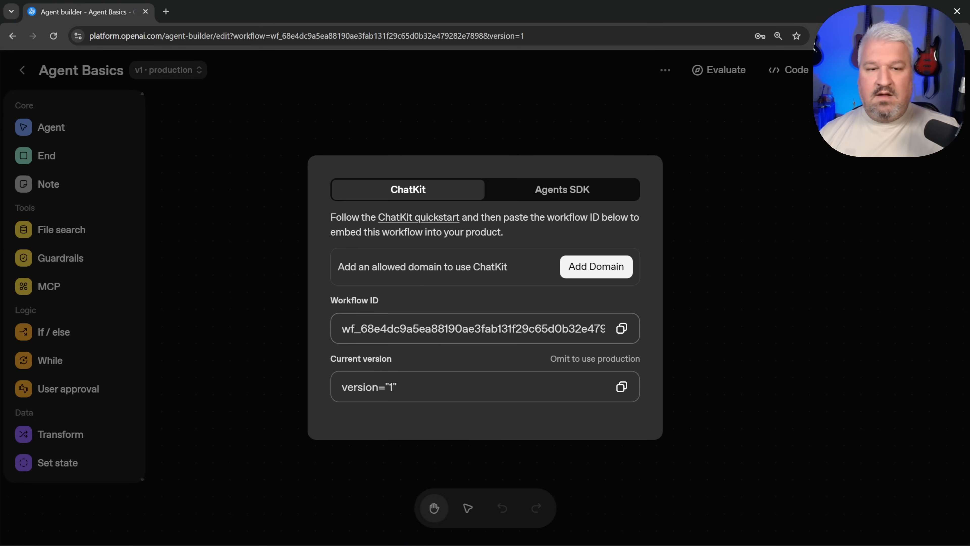
pyautogui.press('Escape')
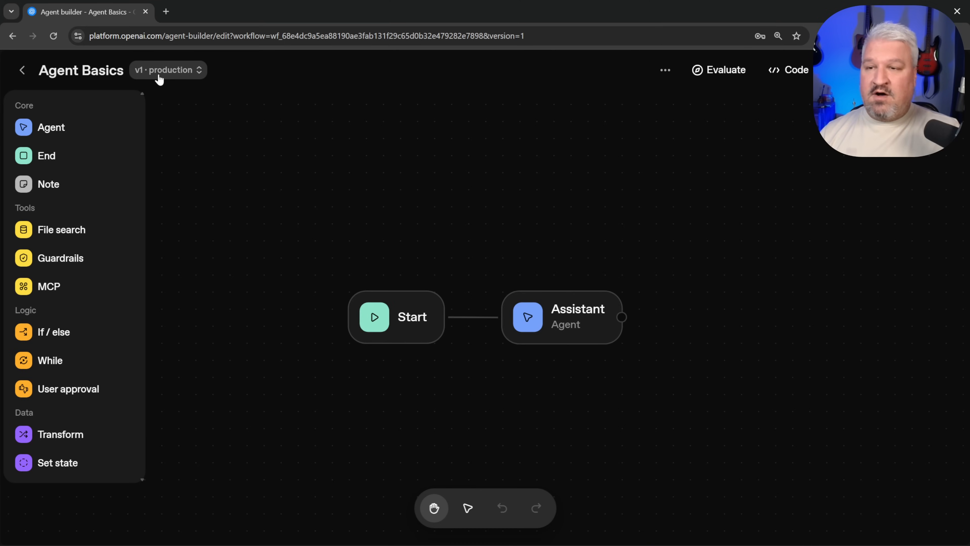
# View the list of published versions and the workflow's integration code for both Agents SDK and ChatKit.
pyautogui.click(199, 70)
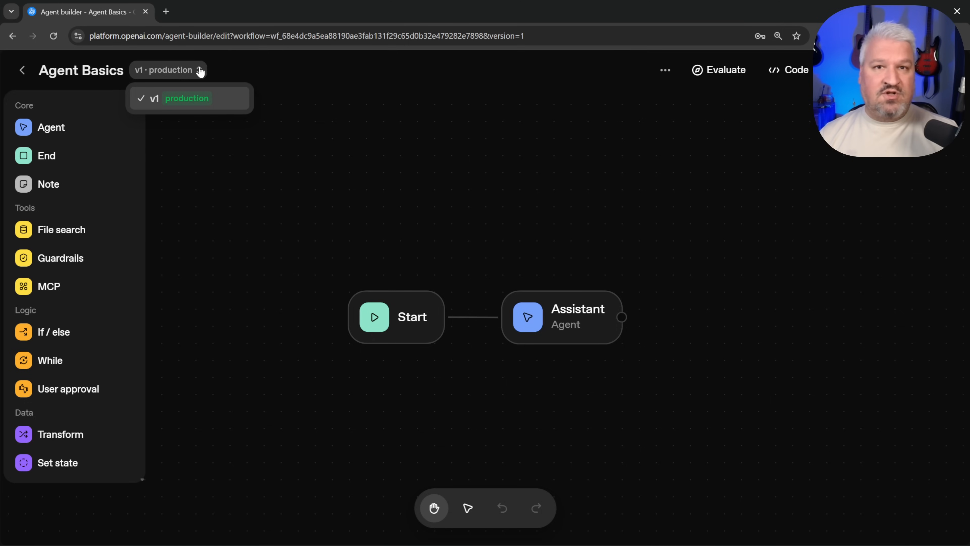
pyautogui.click(306, 88)
pyautogui.click(799, 71)
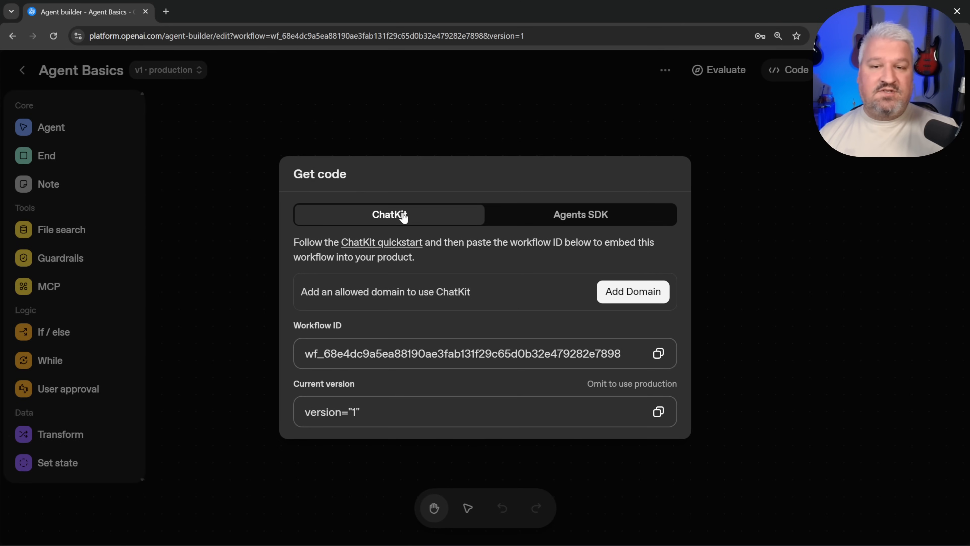
pyautogui.click(605, 208)
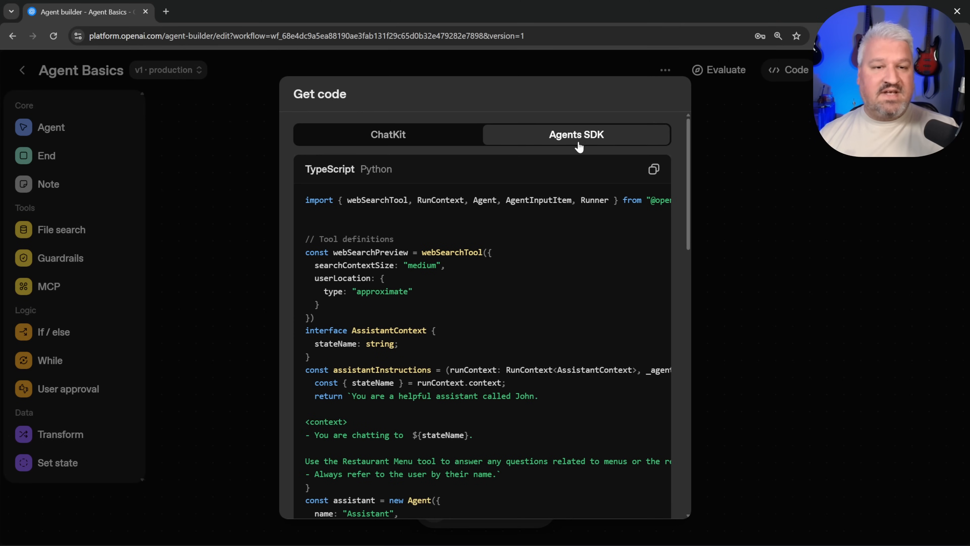
pyautogui.click(401, 135)
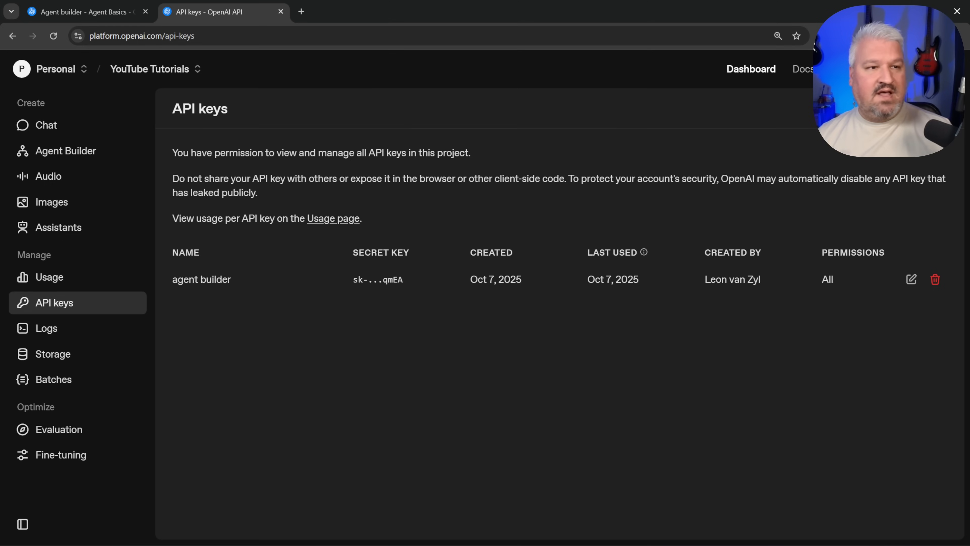
# Create a secret key named "agent builder tutorial" in the YouTube Tutorials project with All permissions, and copy it.
pyautogui.click(895, 109)
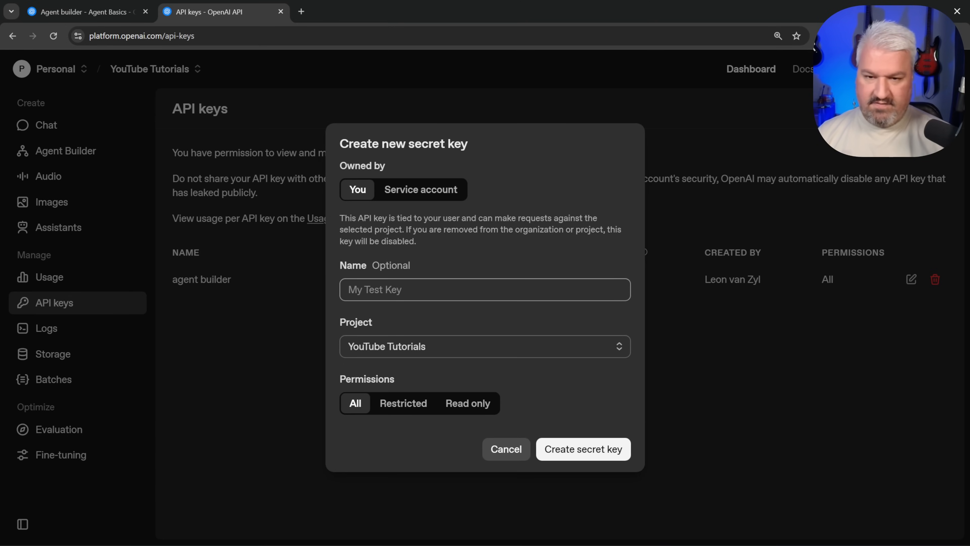
pyautogui.write('agent builder tutorial')
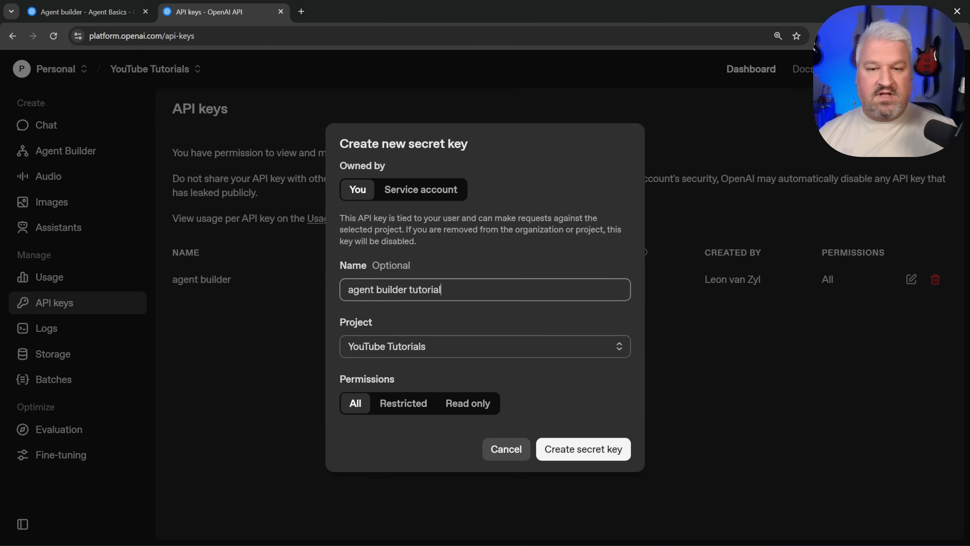
pyautogui.click(588, 450)
pyautogui.click(581, 323)
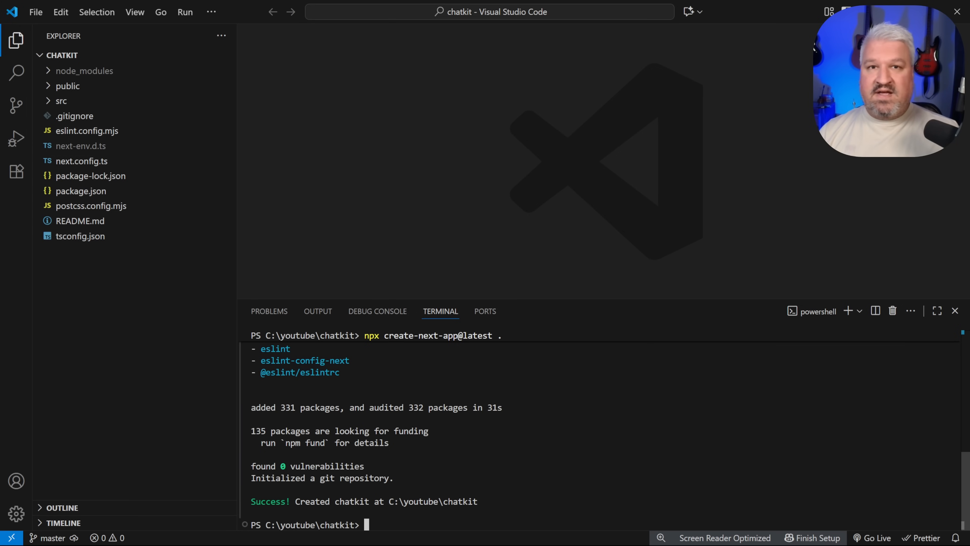
# Create a .env file in the root of the chatkit project in Visual Studio Code.
pyautogui.rightClick(100, 293)
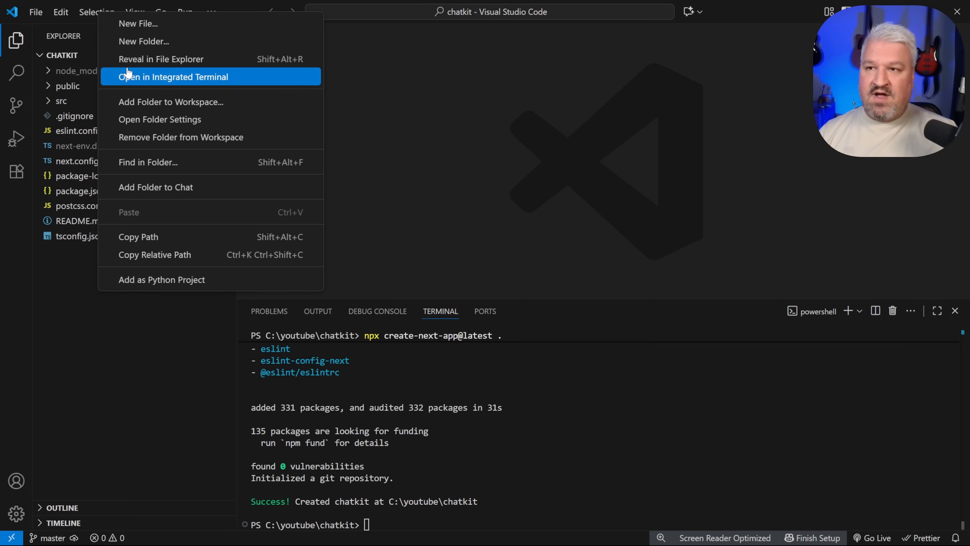
pyautogui.click(137, 27)
pyautogui.write('.env')
pyautogui.press('Return')
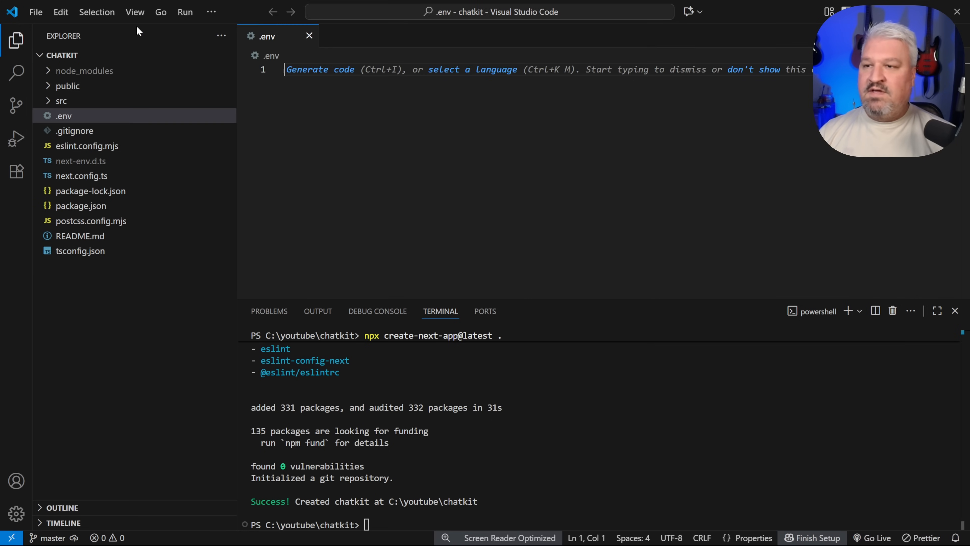
# Add an OPENAI_API_KEY variable to .env, paste the copied API key as its quoted value, and save the file.
pyautogui.hotkey('ctrl', '=')
pyautogui.hotkey('ctrl', '=')
pyautogui.write('OPENAI')
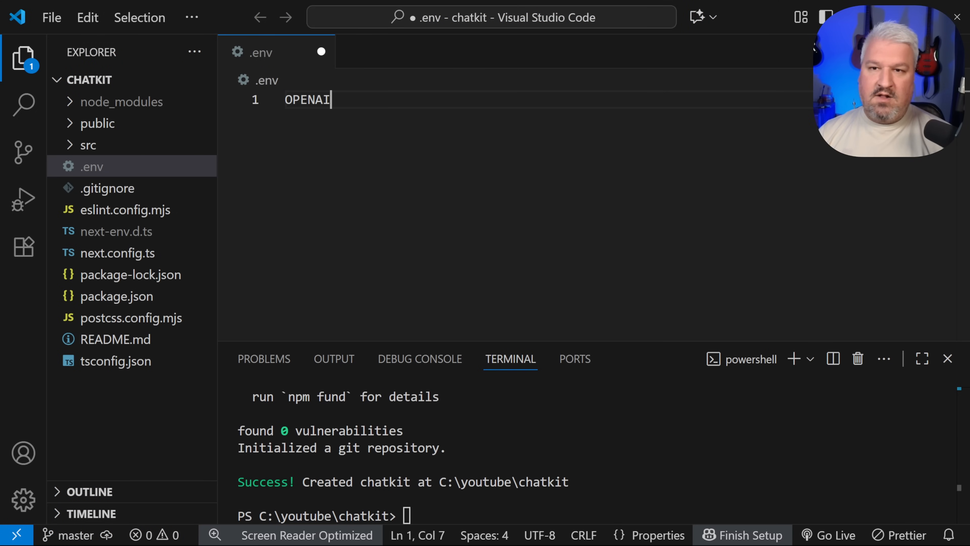
pyautogui.write('_API_')
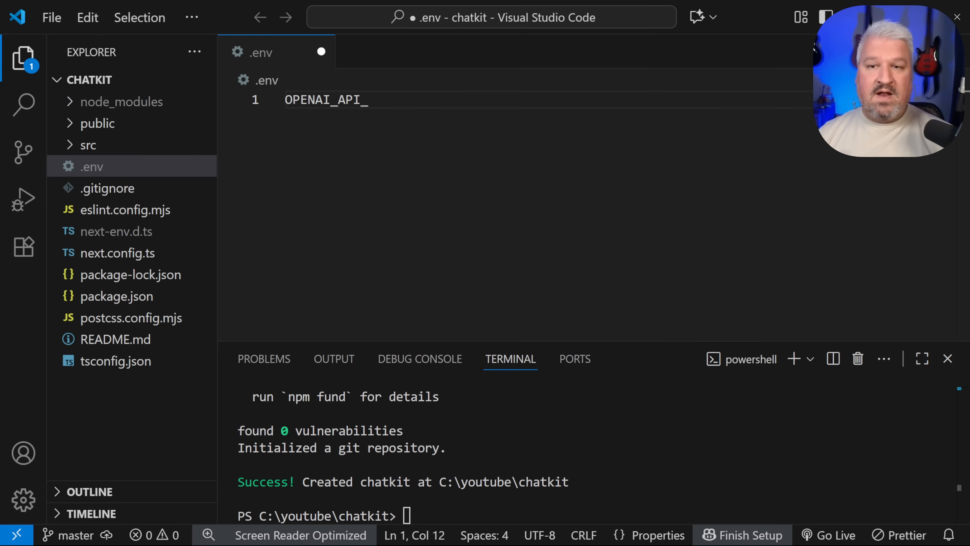
pyautogui.write('KEY="')
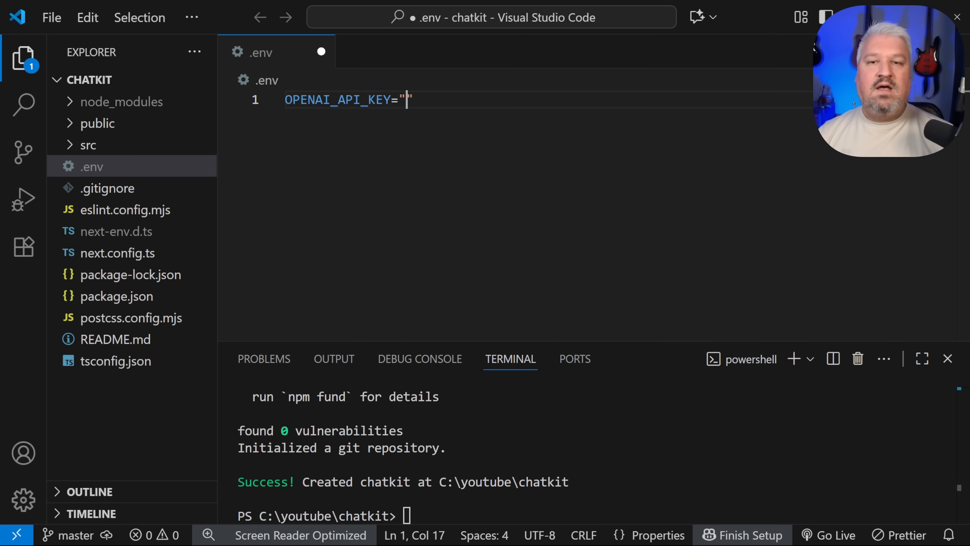
pyautogui.hotkey('ctrl', 'v')
pyautogui.hotkey('ctrl', 's')
# Add OPENAI_CHATKIT_WORKFLOW_ID to .env with the workflow ID copied from the ChatKit code, and close the file to give the terminal the full editor area.
pyautogui.hotkey('alt', 'Tab')
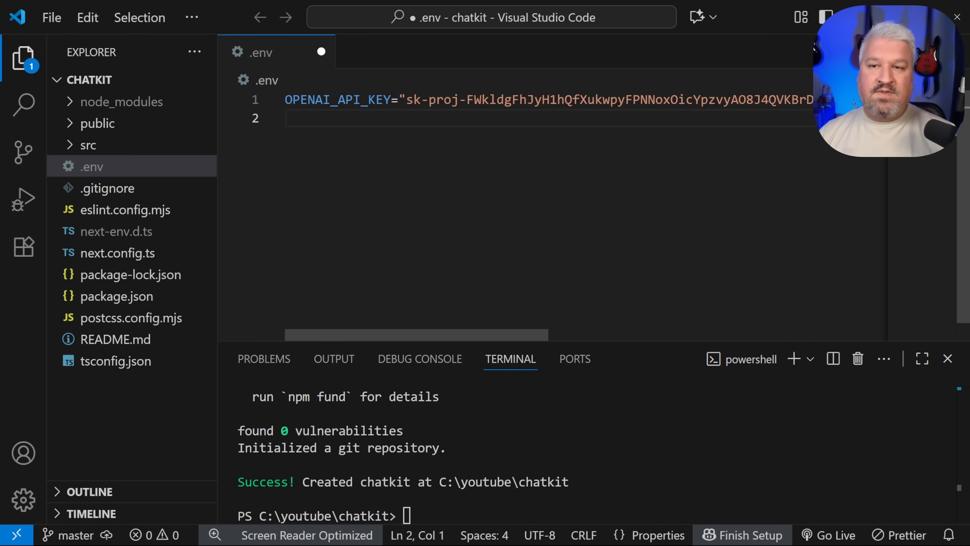
pyautogui.hotkey('ctrl', 'v')
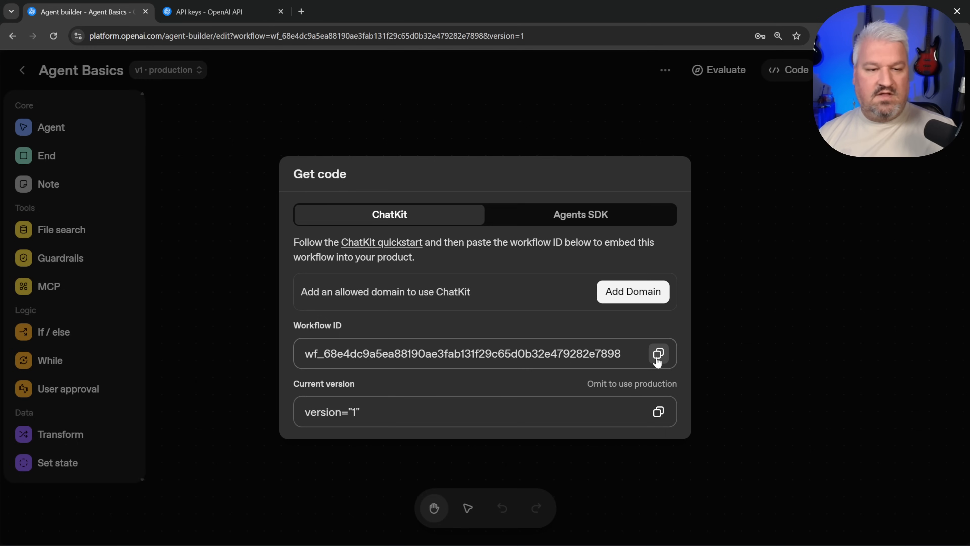
pyautogui.click(659, 355)
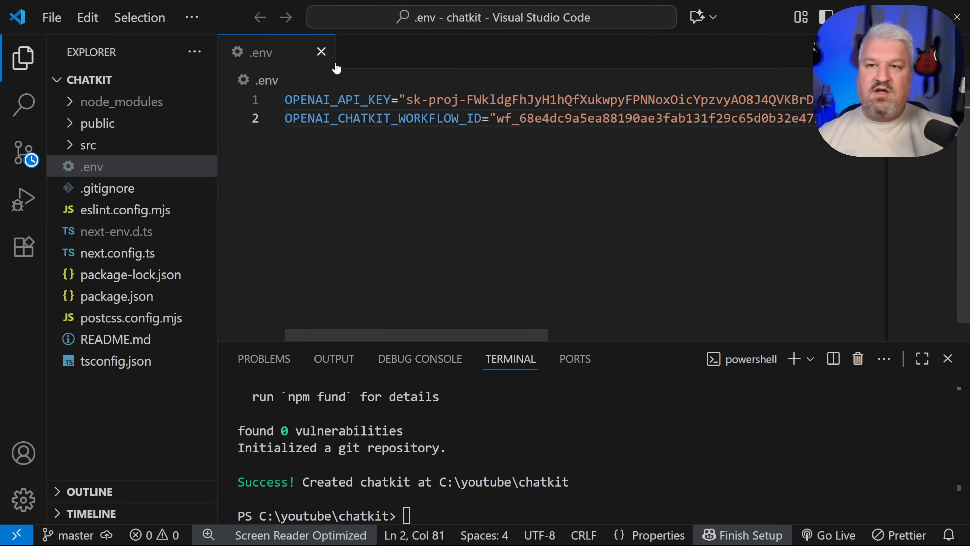
pyautogui.click(323, 54)
pyautogui.moveTo(548, 341); pyautogui.dragTo(548, 144)
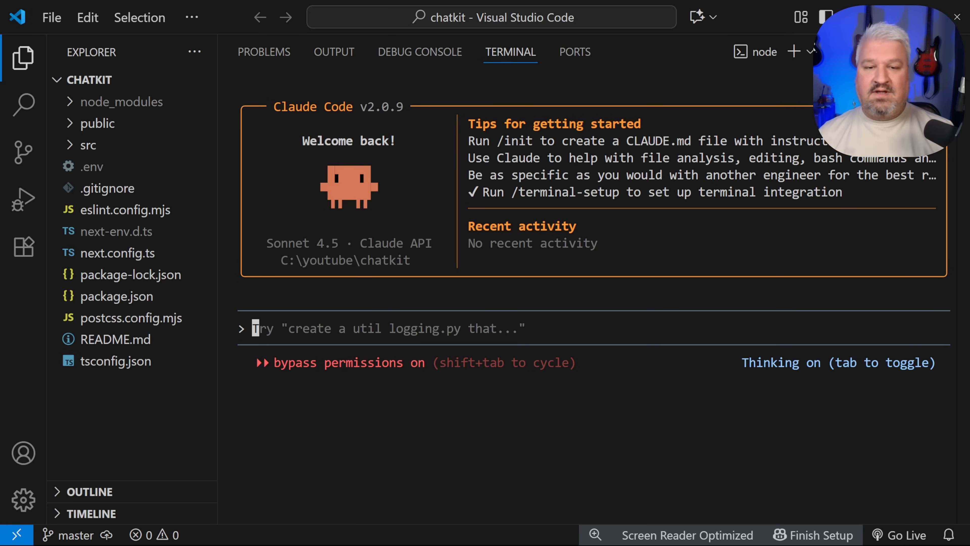
# Create a docs folder in the project root with an openai subfolder inside it.
pyautogui.rightClick(114, 400)
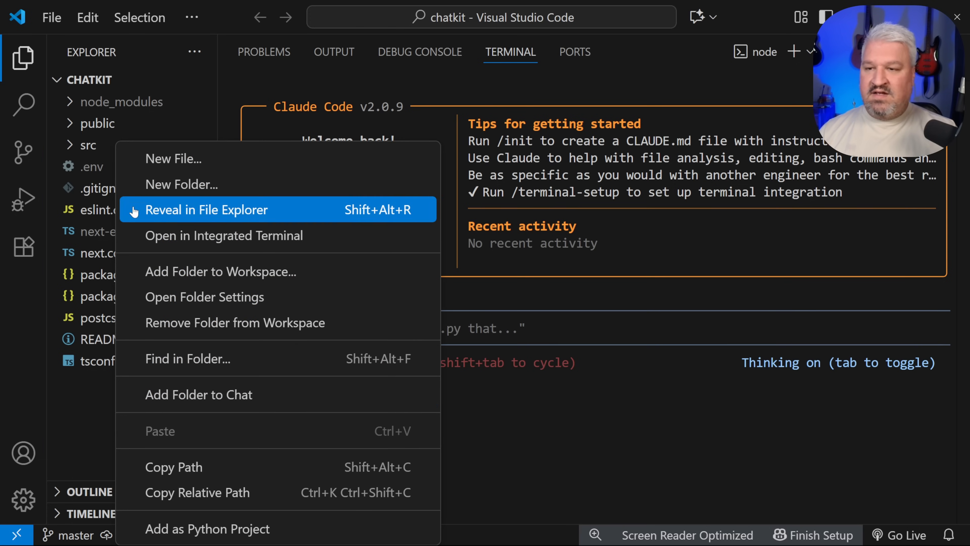
pyautogui.click(164, 185)
pyautogui.write('docs')
pyautogui.press('Return')
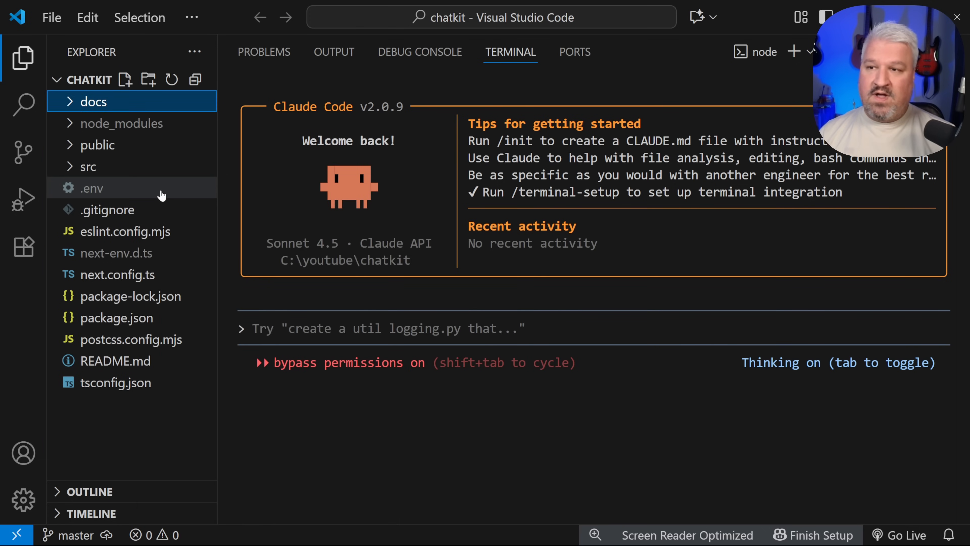
pyautogui.rightClick(100, 102)
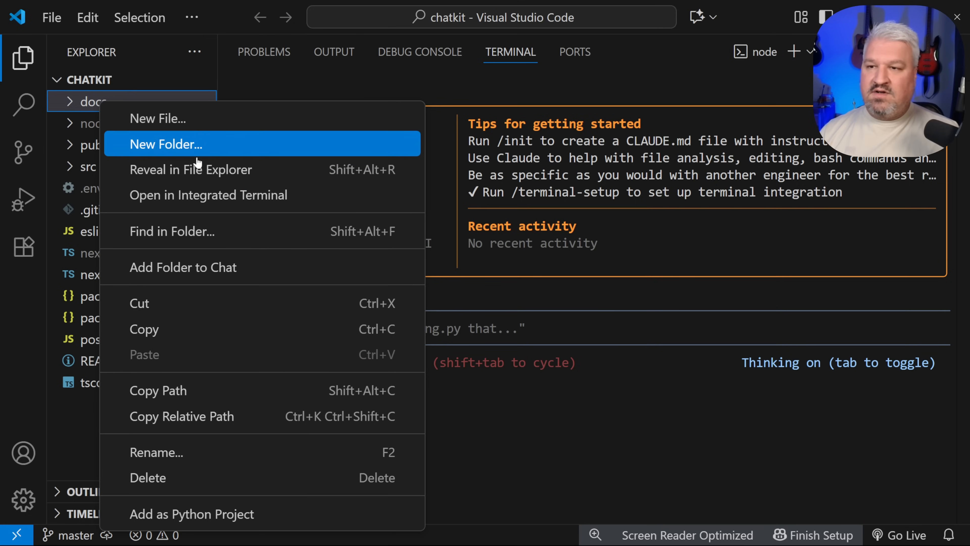
pyautogui.click(182, 146)
pyautogui.write('openai')
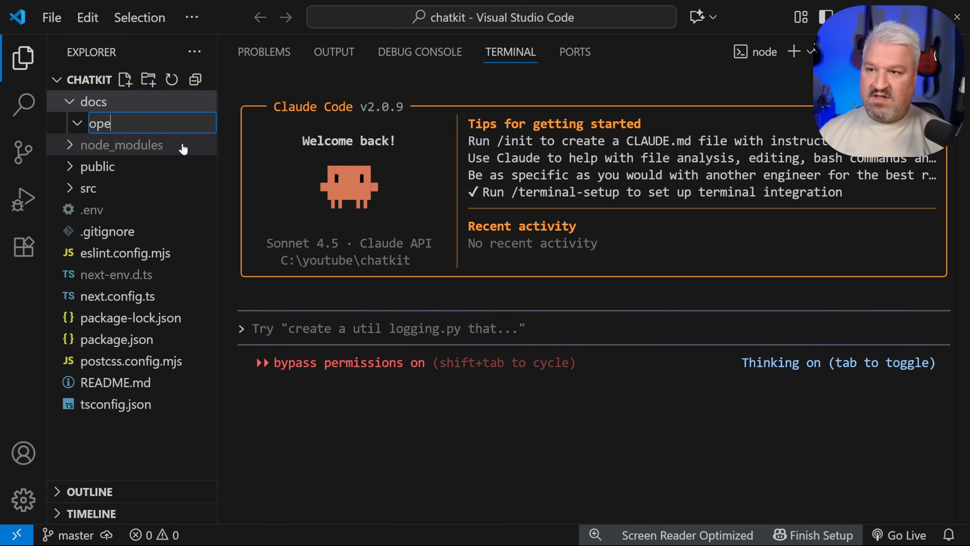
pyautogui.press('Return')
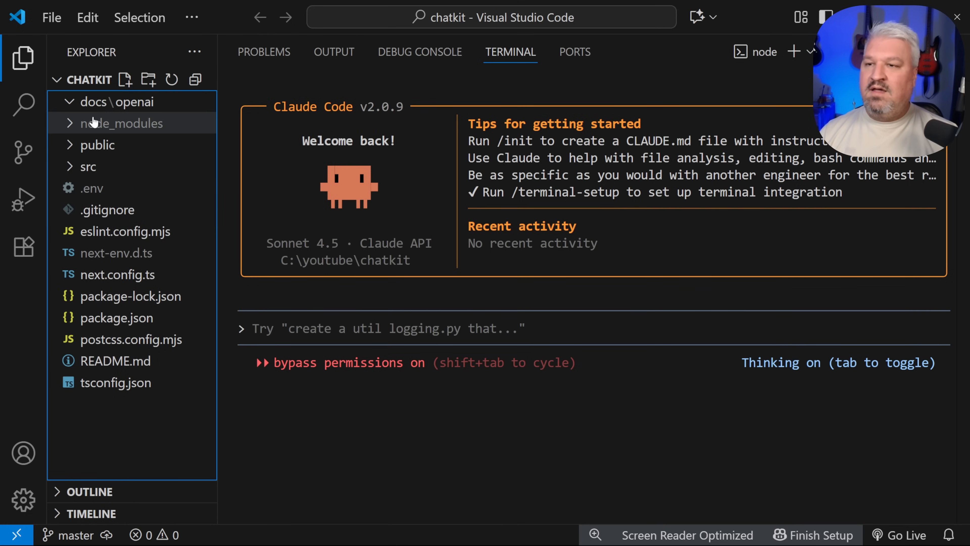
# Create an empty file named chatkit.md in the docs/openai folder.
pyautogui.rightClick(132, 102)
pyautogui.click(183, 146)
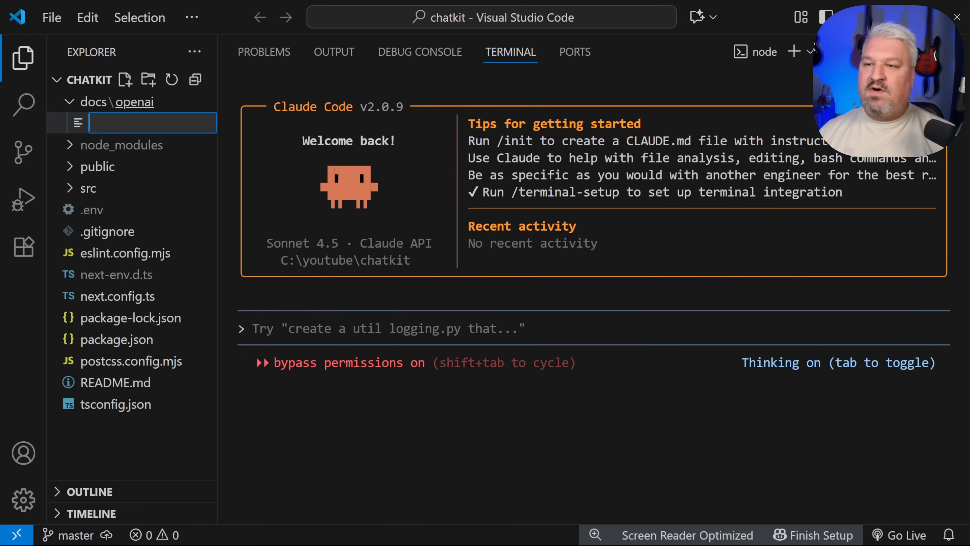
pyautogui.write('chatkit.md')
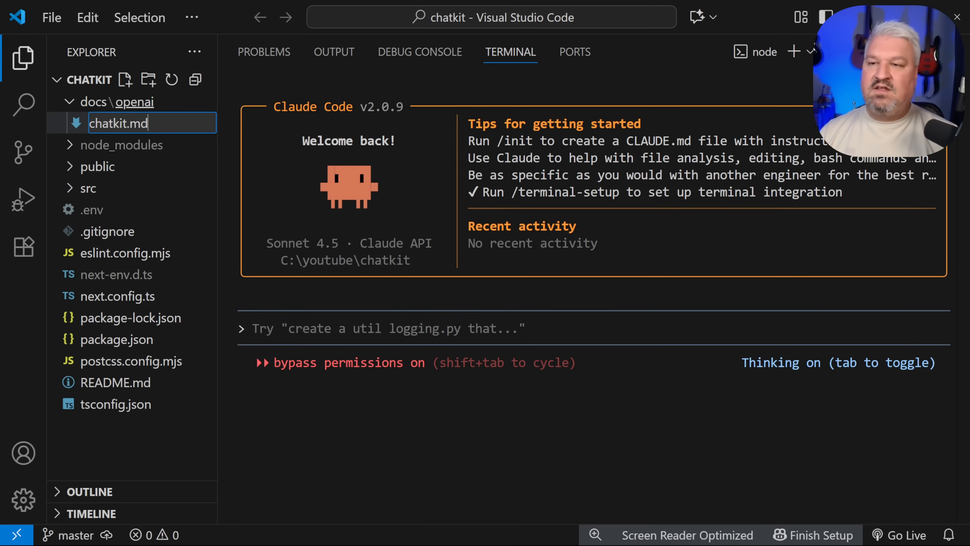
pyautogui.press('Return')
# Switch to the ChatKit guide in the browser and review its integration overview, server.py snippet and chatkit.ts example.
pyautogui.hotkey('alt', 'Tab')
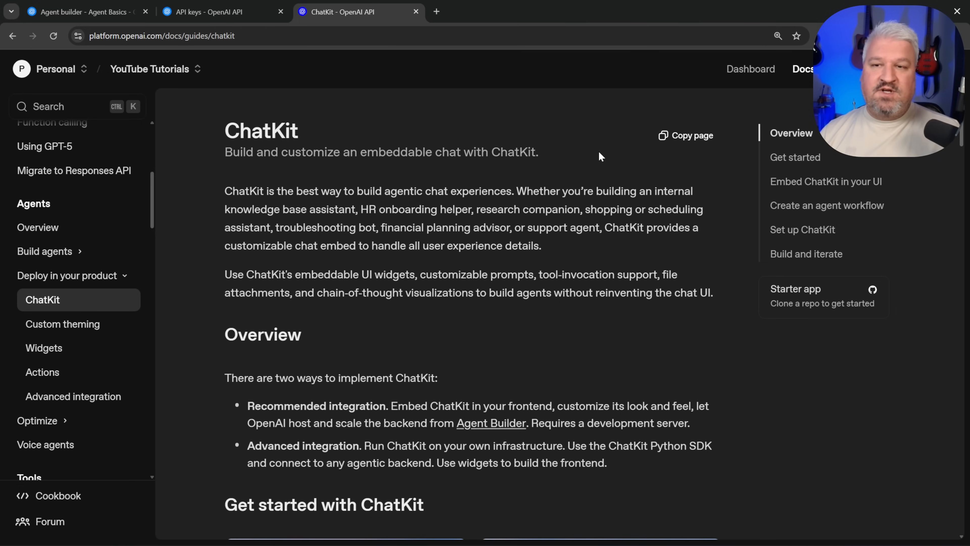
pyautogui.scroll(-15, 382, 241)
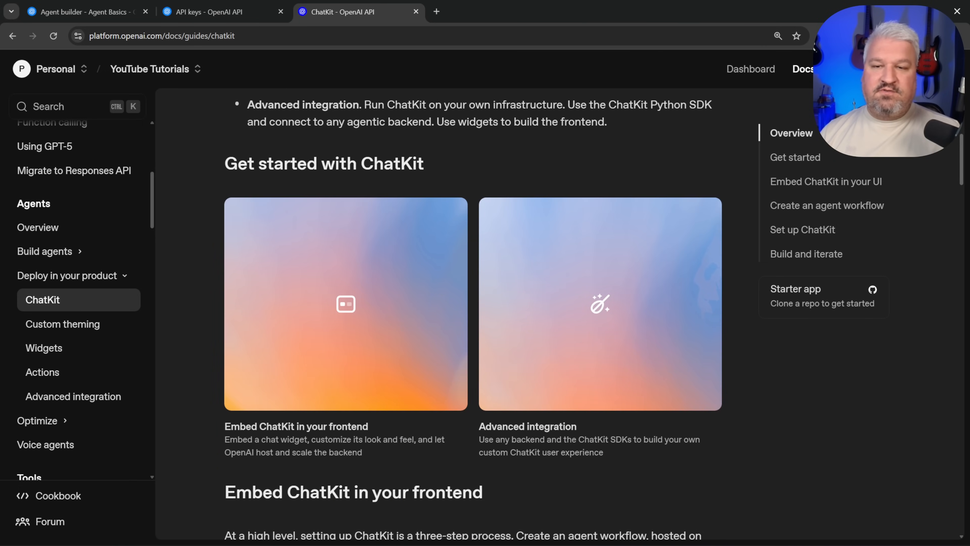
pyautogui.scroll(-10, 382, 242)
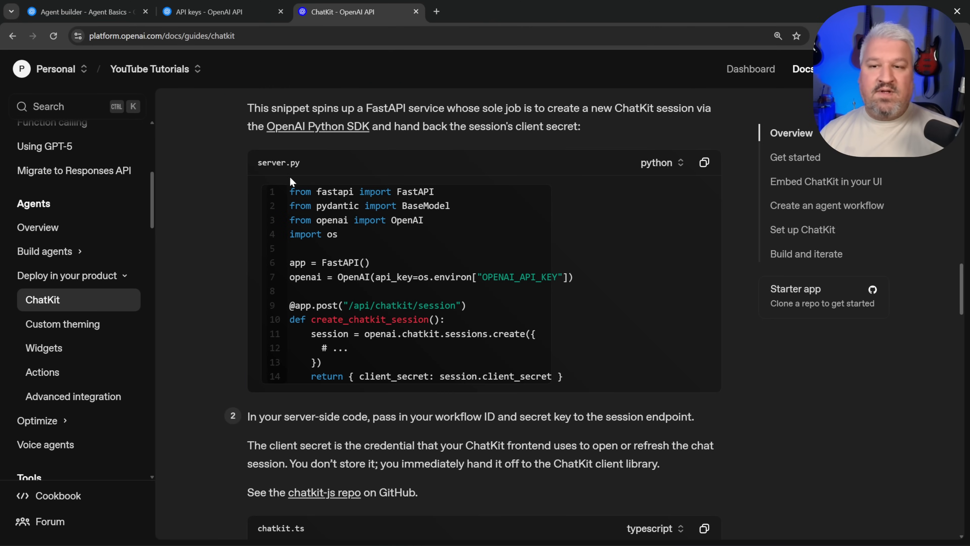
pyautogui.click(653, 163)
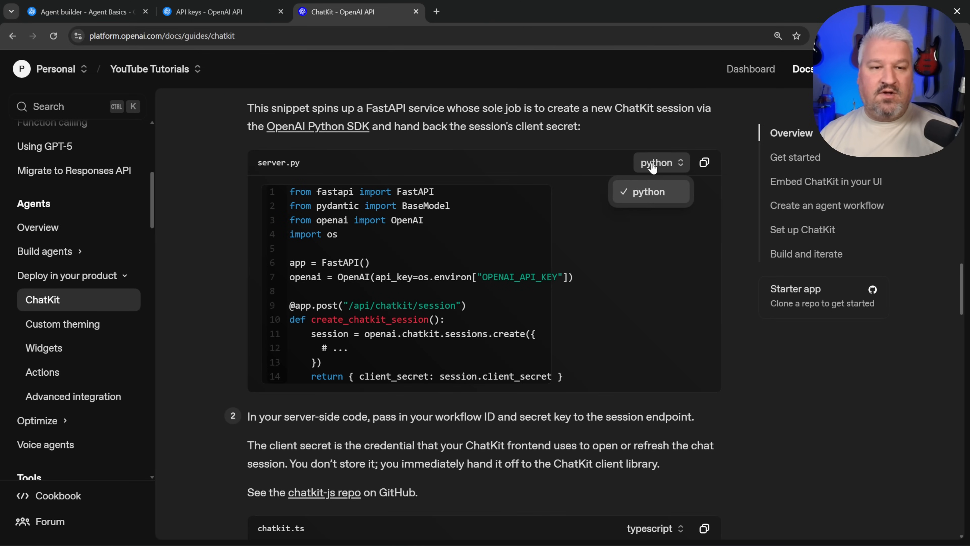
pyautogui.click(652, 164)
pyautogui.scroll(-4, 513, 310)
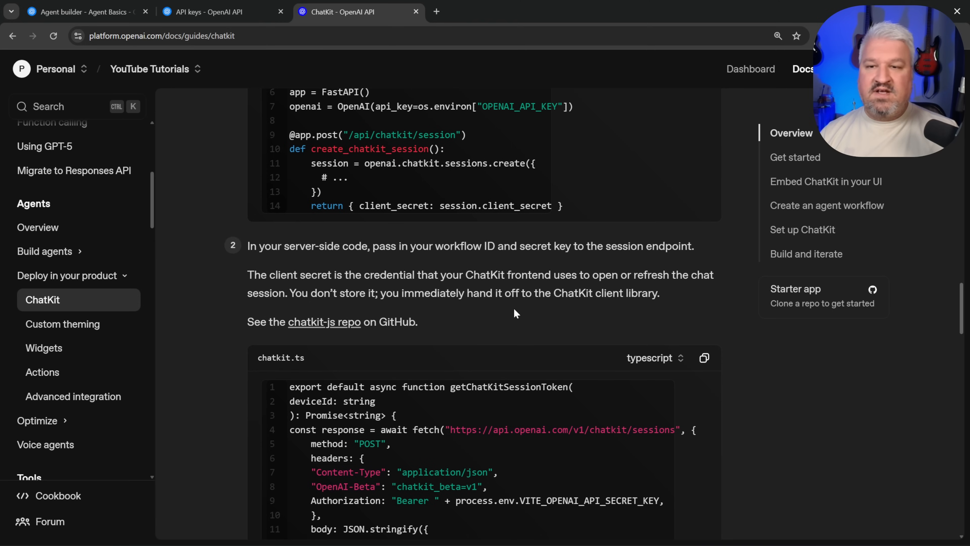
pyautogui.scroll(-4, 516, 312)
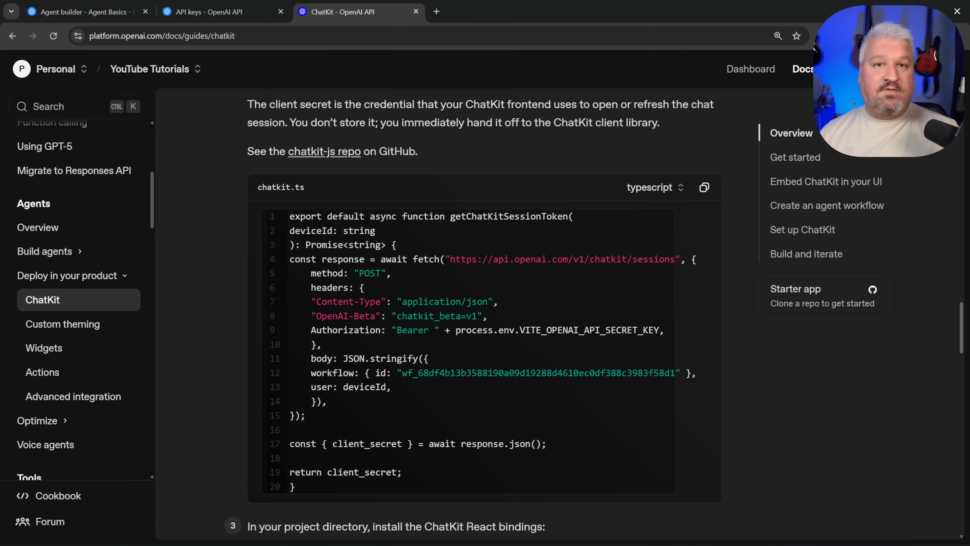
pyautogui.scroll(15, 623, 179)
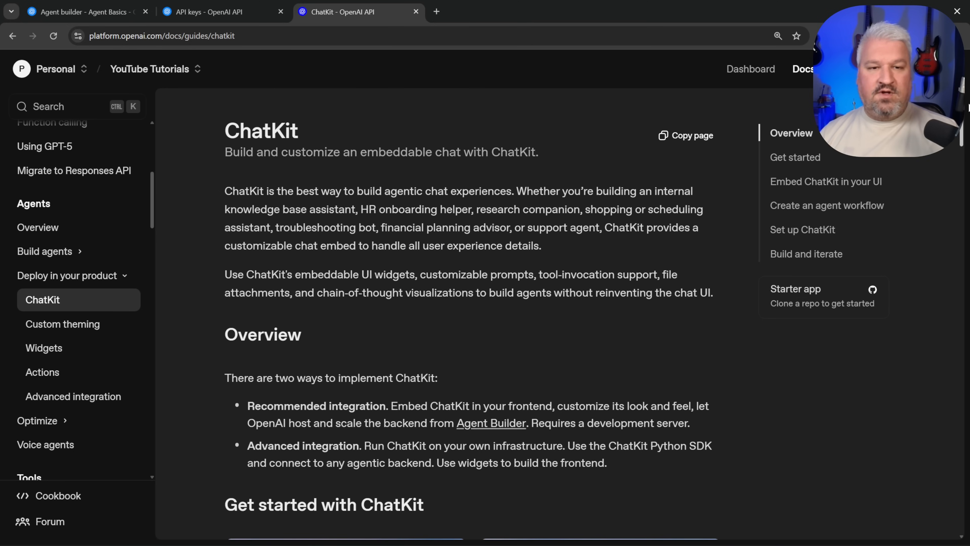
# Copy the entire ChatKit guide page into docs/openai/chatkit.md in VS Code, and close the file.
pyautogui.click(684, 135)
pyautogui.hotkey('alt', 'Tab')
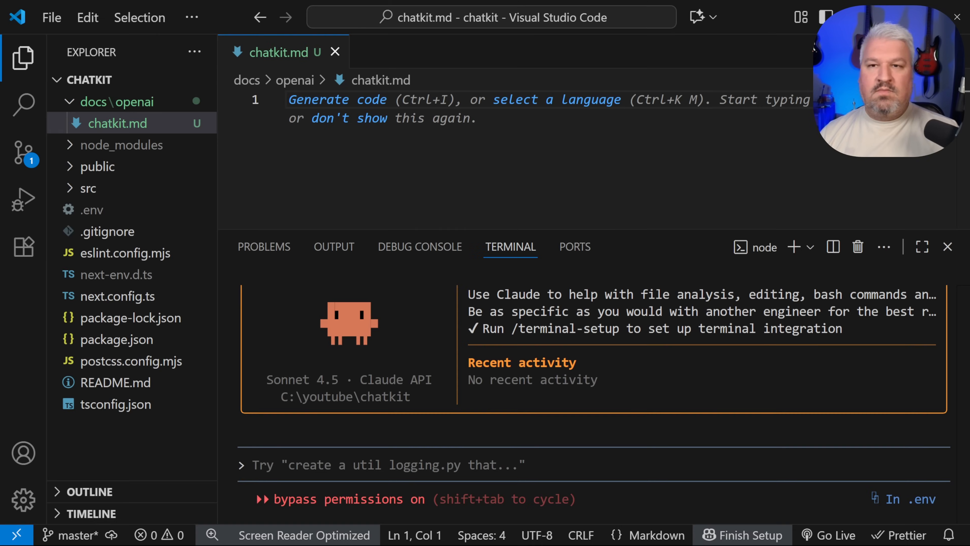
pyautogui.hotkey('ctrl', 'v')
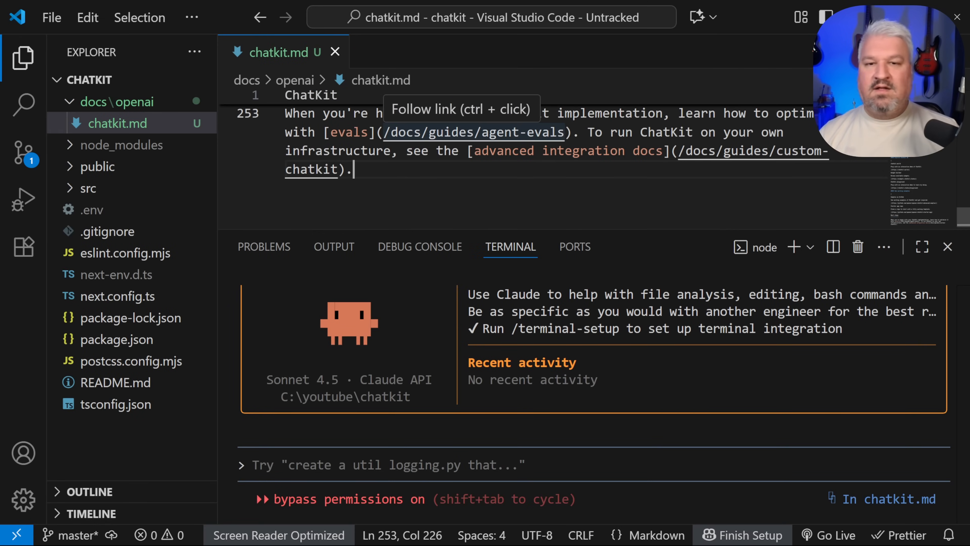
pyautogui.hotkey('ctrl', 'w')
# Draft a Claude Code prompt asking to embed the agent workflow in this app, mentioning the ChatKit documentation and the credentials in .env.
pyautogui.write('I would like to embed my agent workflow into this app.\\')
pyautogui.press('Return')
pyautogui.write('Below you will find the documentation on implementing Chatkit.')
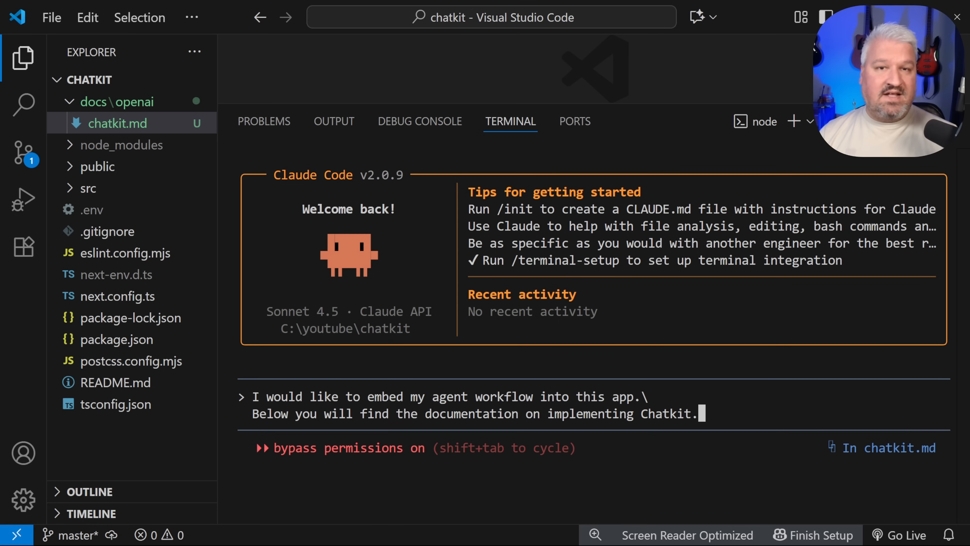
pyautogui.write('\\')
pyautogui.press('Return')
pyautogui.write('The OPENAI API KEY and WORKFLOW ID are avaible in the .env file as:')
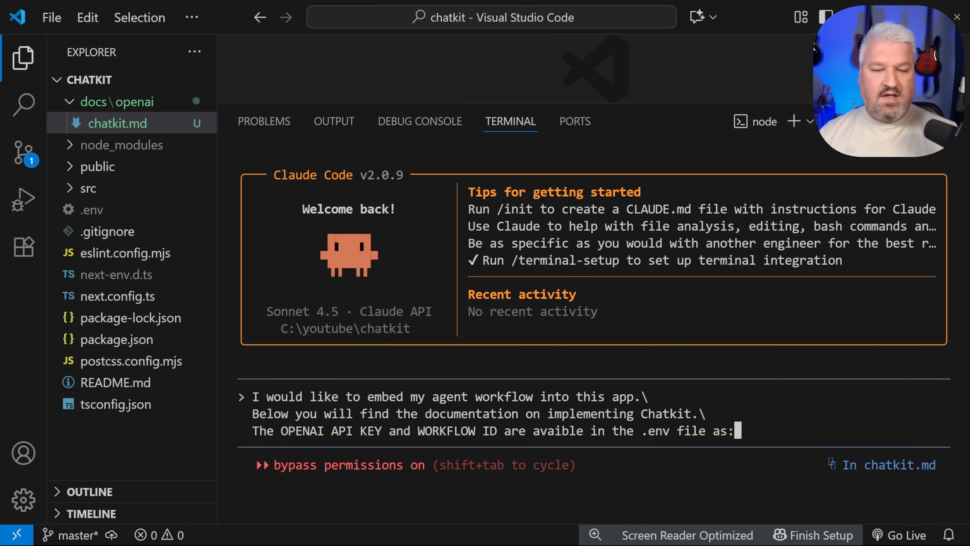
pyautogui.write('\\')
pyautogui.press('Return')
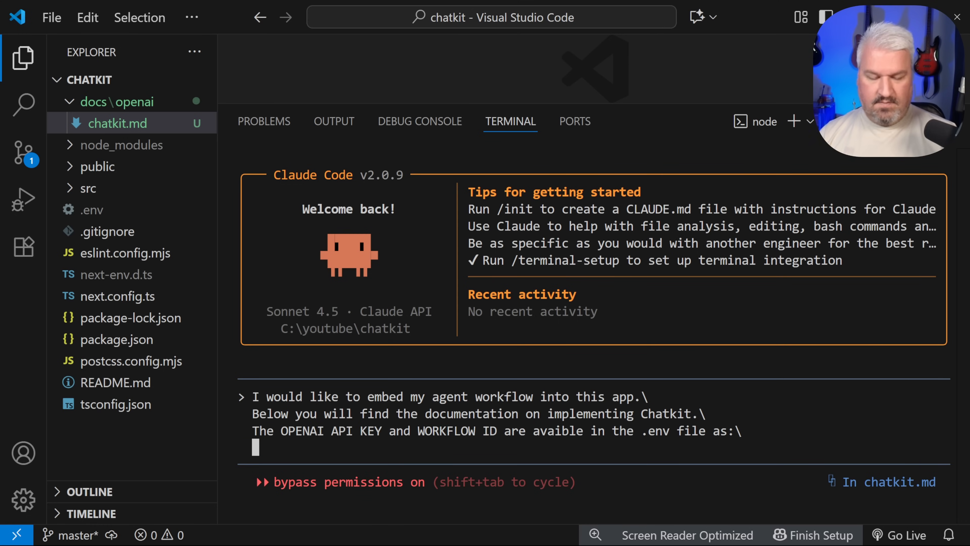
# List OPENAI_API_KEY and OPENAI_CHATKIT_WORKFLOW_ID in the prompt, and request a bubble at the app's bottom right that opens and closes the chat window.
pyautogui.write('-')
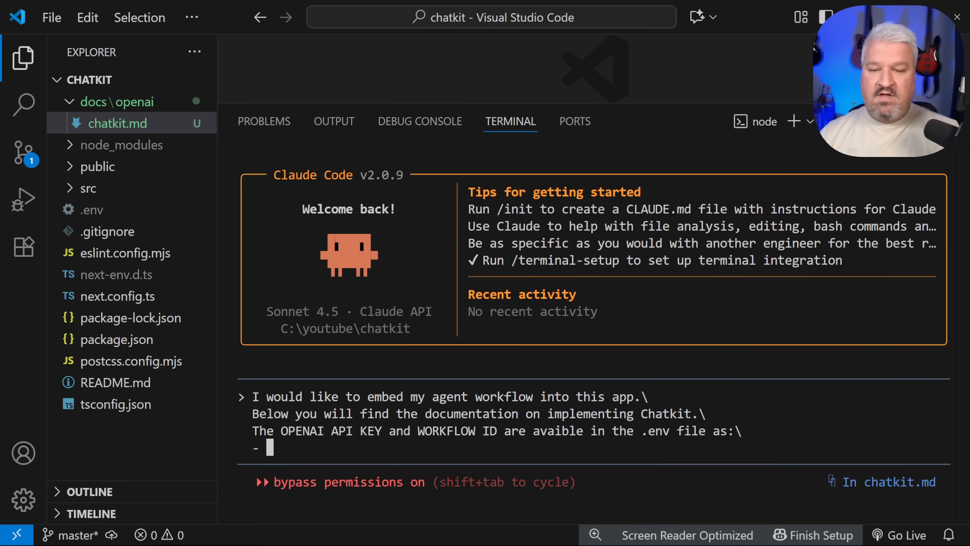
pyautogui.click(71, 211)
pyautogui.moveTo(391, 100); pyautogui.dragTo(286, 100)
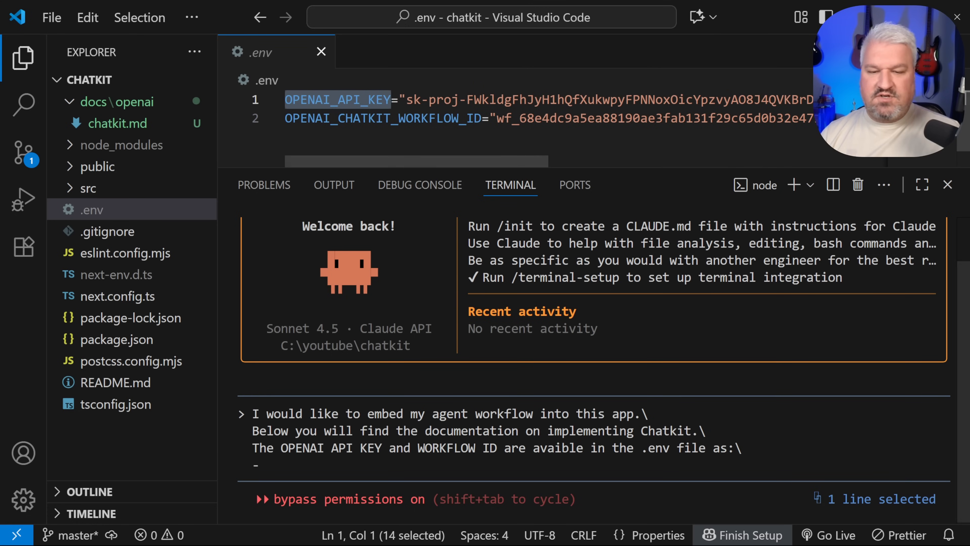
pyautogui.hotkey('ctrl', 'c')
pyautogui.hotkey('ctrl', 'v')
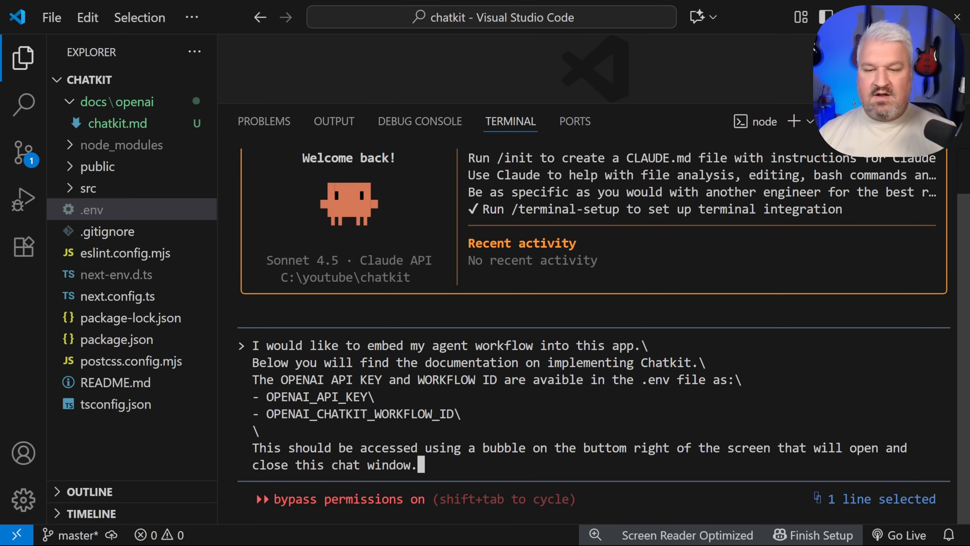
# Submit the prompt with thinking on, and send the path of docs/openai/chatkit.md to Claude Code as the documentation.
pyautogui.press('Tab')
pyautogui.press('Tab')
pyautogui.press('Tab')
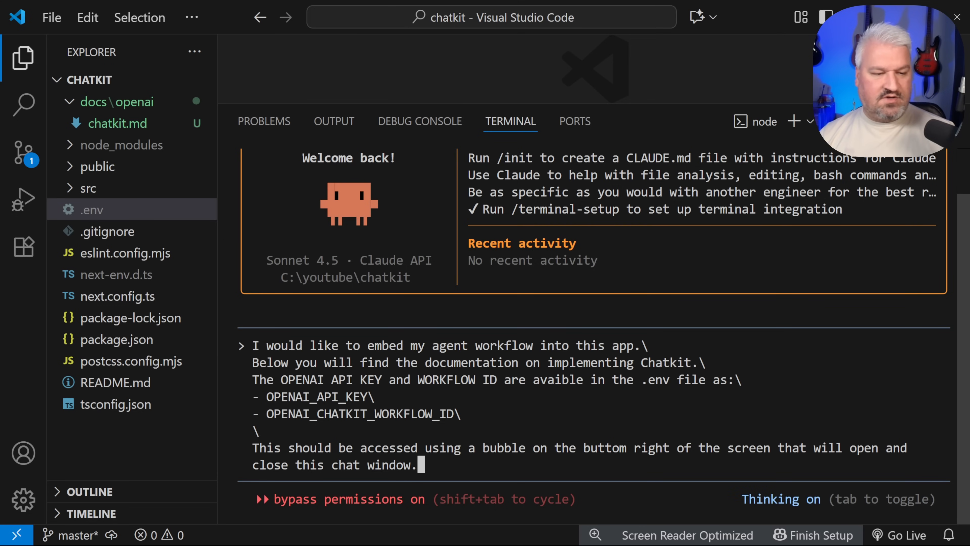
pyautogui.press('Return')
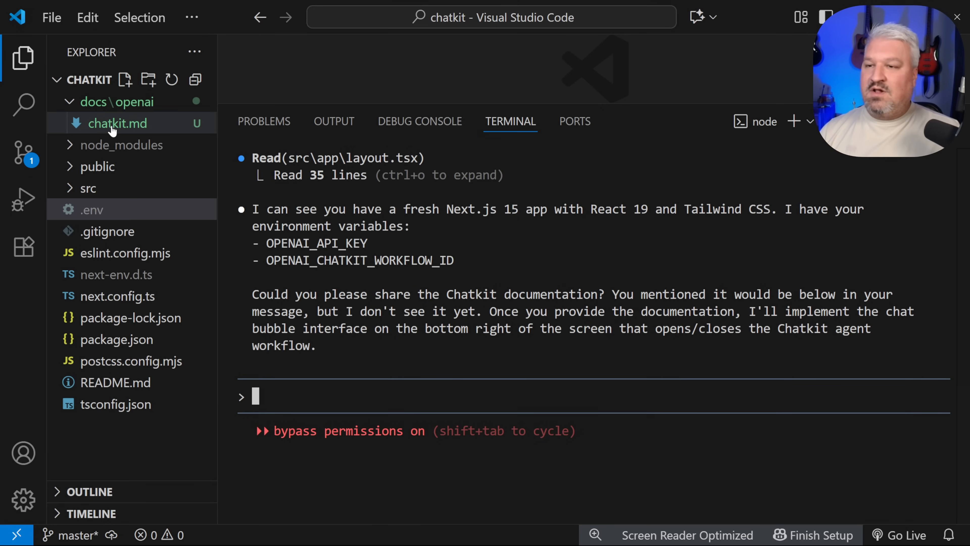
pyautogui.moveTo(110, 127); pyautogui.dragTo(464, 397)
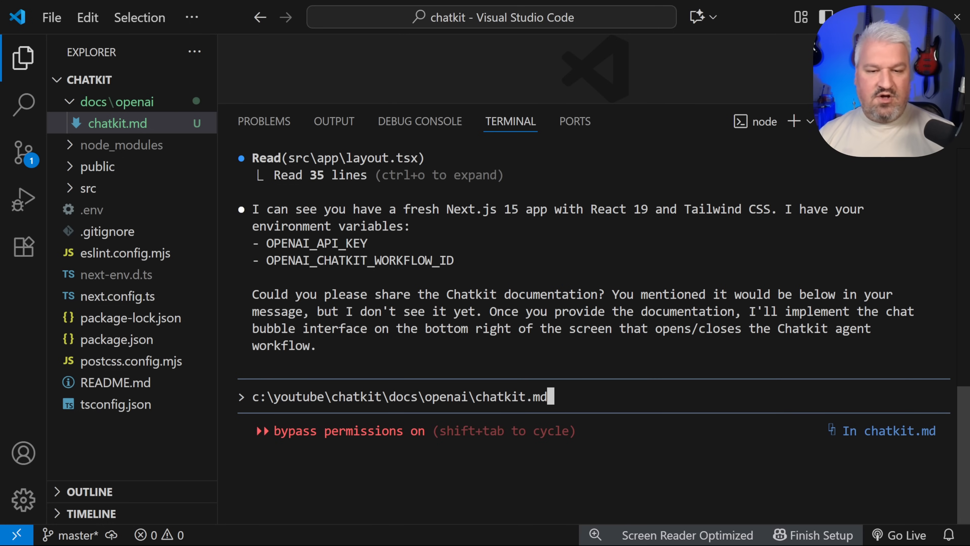
pyautogui.press('Return')
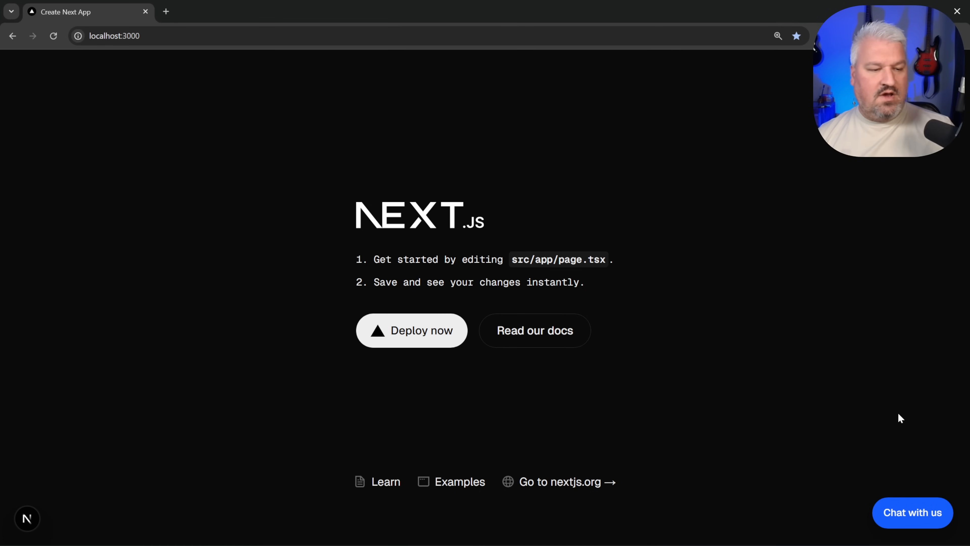
# Test the embedded chat in the Next.js app at localhost:3000 by opening it and sending the message "Hey".
pyautogui.click(924, 514)
pyautogui.click(924, 514)
pyautogui.click(924, 514)
pyautogui.write('Hey')
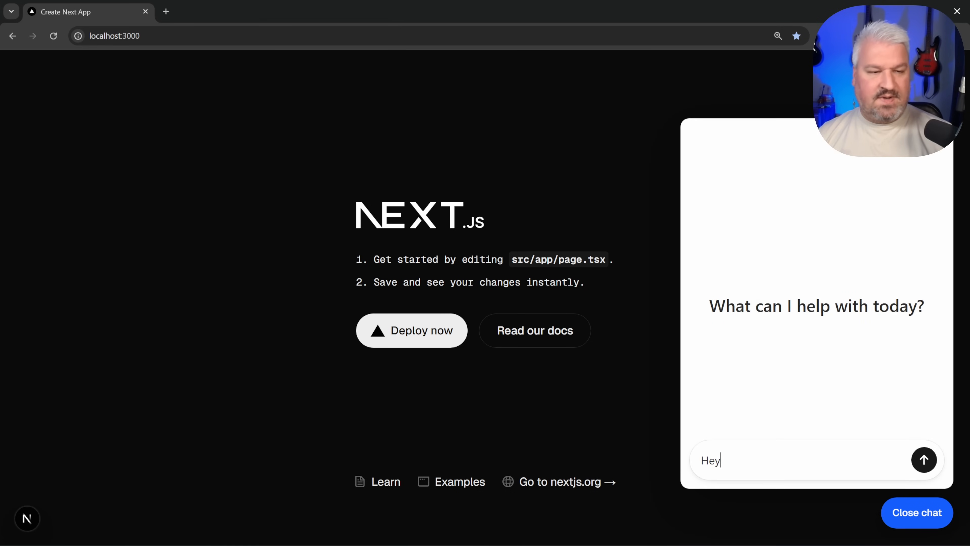
pyautogui.press('Return')
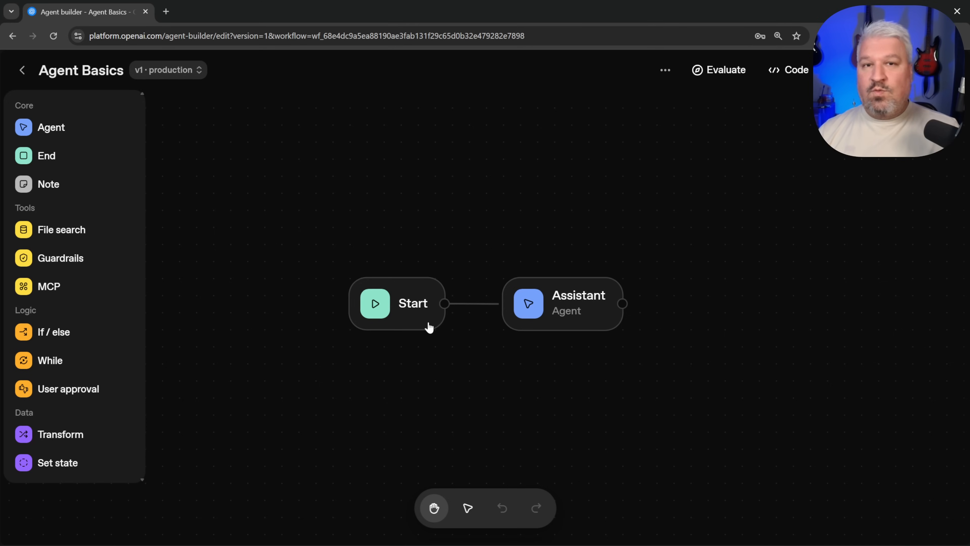
# In the Agent Basics workflow, move the Start node away from Assistant and add a Guardrails node above their connection.
pyautogui.moveTo(429, 327); pyautogui.dragTo(357, 330)
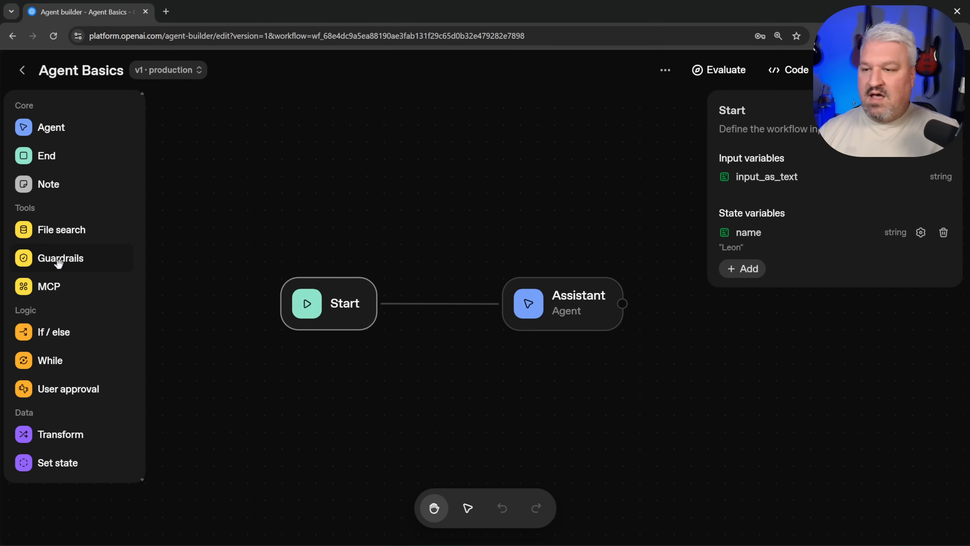
pyautogui.moveTo(57, 263); pyautogui.dragTo(397, 172)
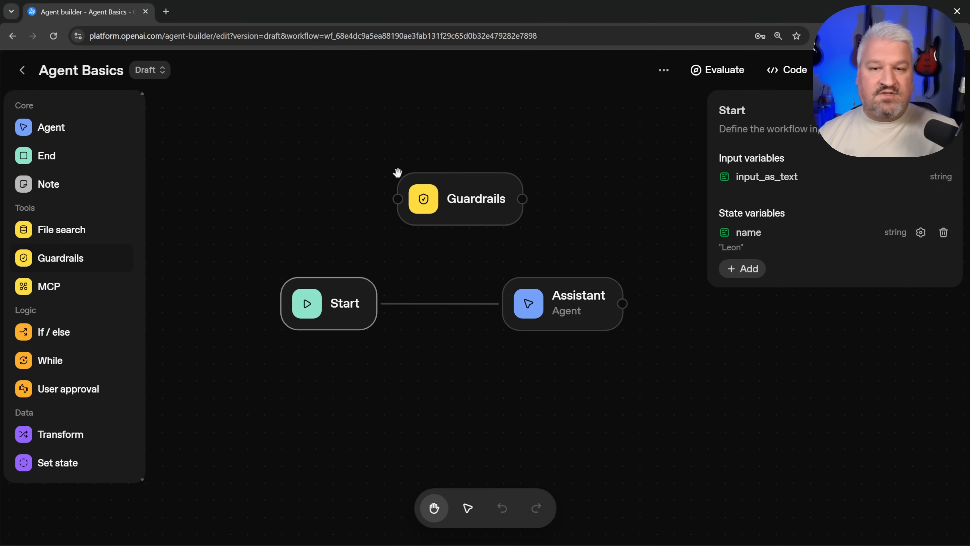
pyautogui.moveTo(453, 194); pyautogui.dragTo(440, 198)
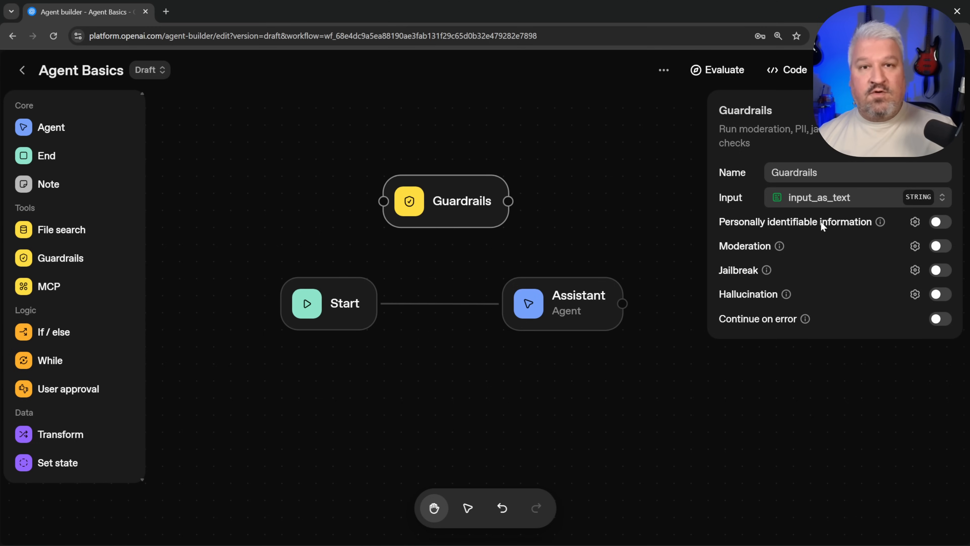
# Enable the Moderation check on the Guardrails node.
pyautogui.moveTo(741, 222); pyautogui.dragTo(833, 222)
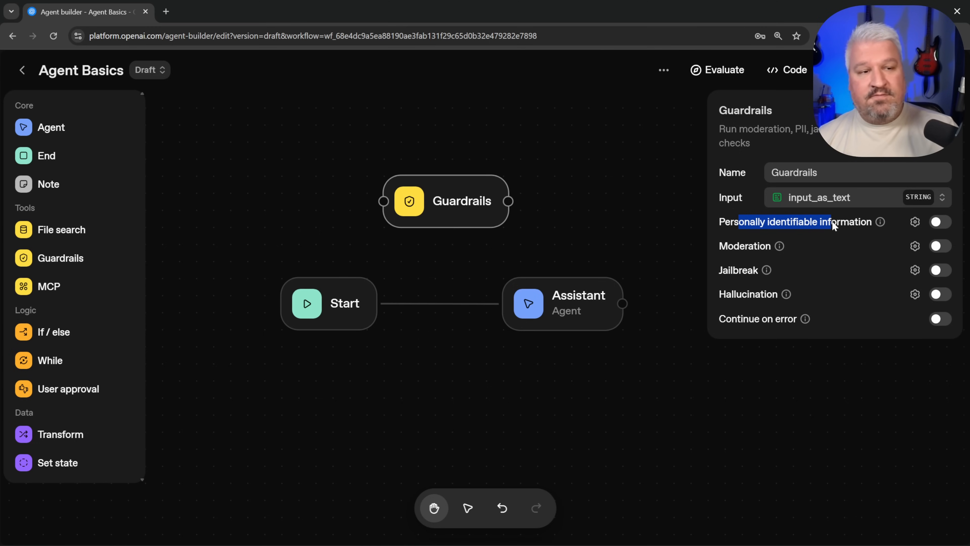
pyautogui.click(840, 220)
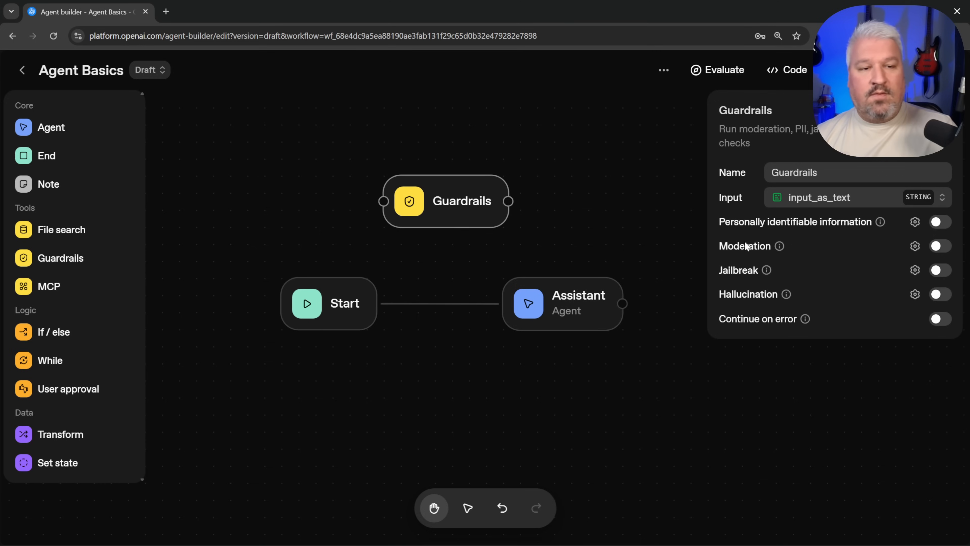
pyautogui.moveTo(780, 246)
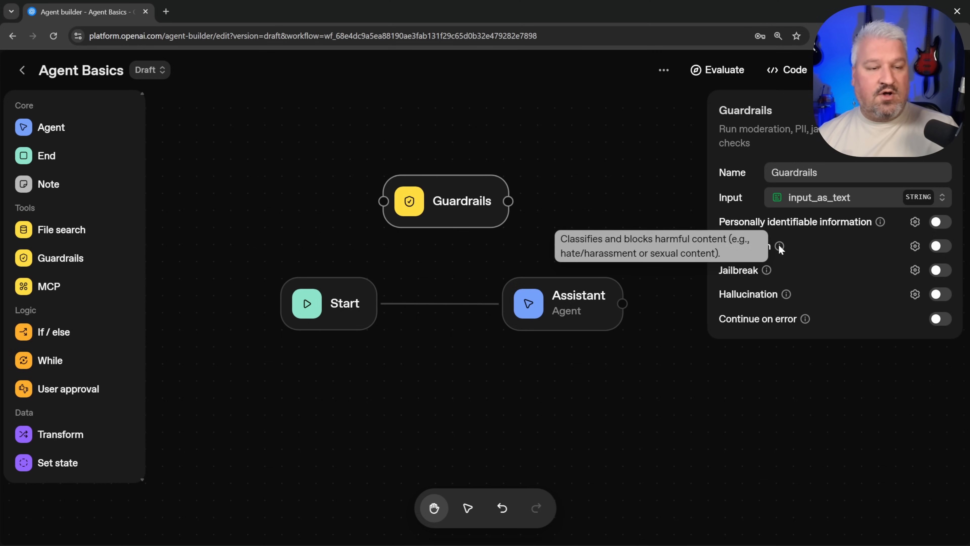
pyautogui.click(940, 247)
# Replace the Start-to-Assistant connection with one from Start to the Guardrails node, placed between the two nodes.
pyautogui.moveTo(336, 305); pyautogui.dragTo(265, 304)
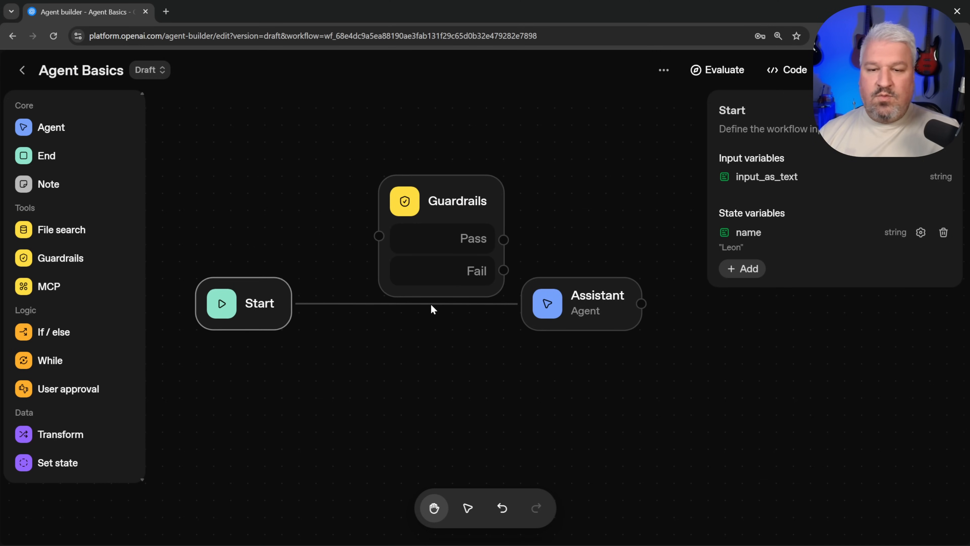
pyautogui.moveTo(460, 197); pyautogui.dragTo(447, 180)
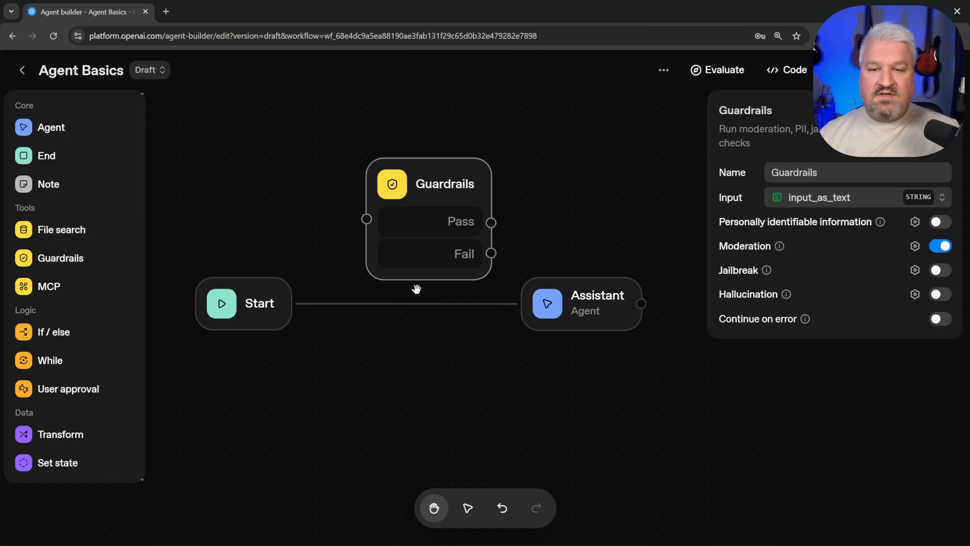
pyautogui.click(435, 304)
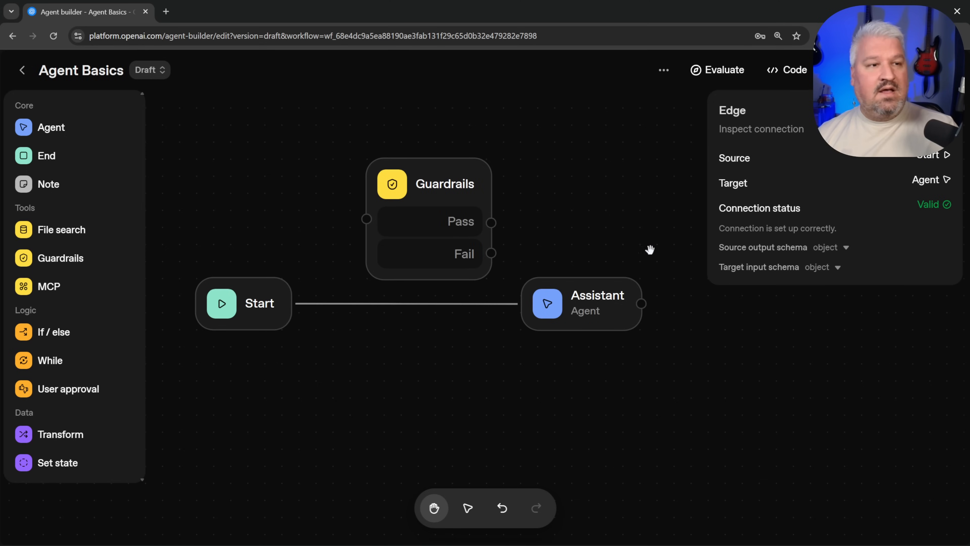
pyautogui.press('Delete')
pyautogui.moveTo(431, 195); pyautogui.dragTo(397, 281)
pyautogui.moveTo(291, 305); pyautogui.dragTo(332, 305)
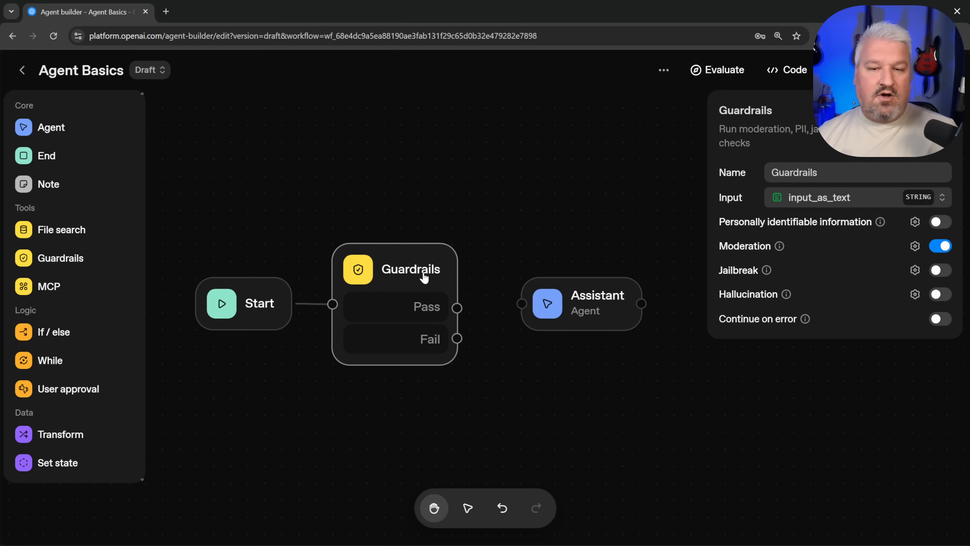
pyautogui.moveTo(425, 275); pyautogui.dragTo(442, 274)
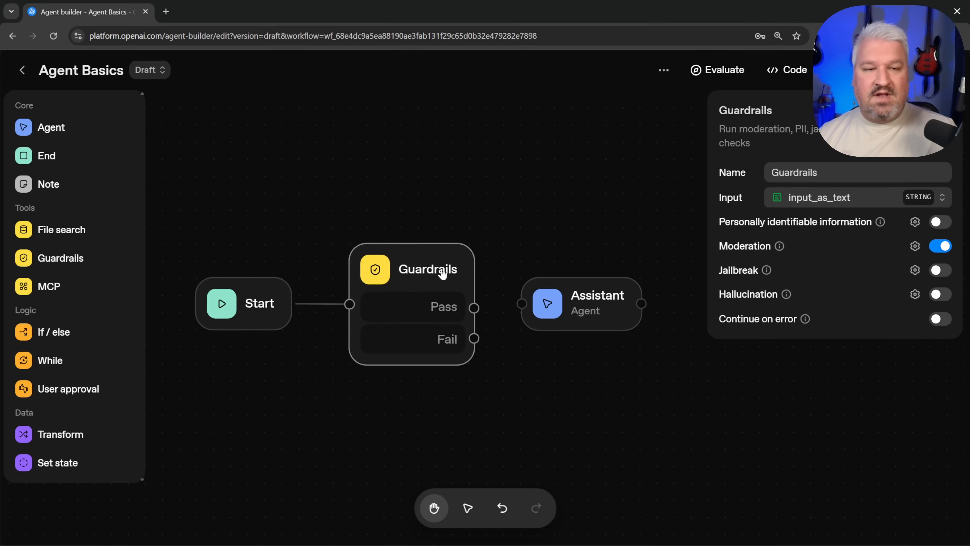
pyautogui.click(836, 202)
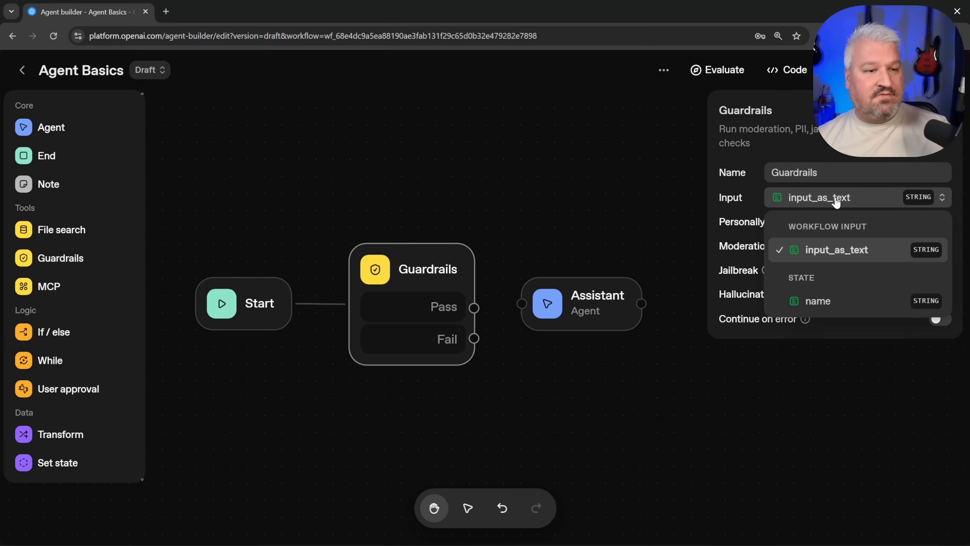
pyautogui.click(837, 202)
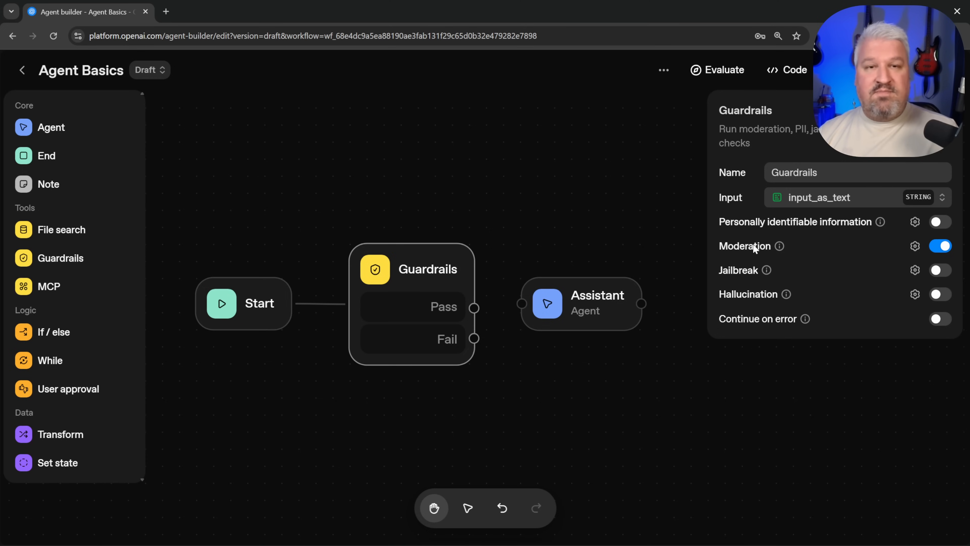
# Connect the Guardrails node's Fail output to a new End node and its Pass output to the repositioned Assistant node.
pyautogui.moveTo(473, 339); pyautogui.dragTo(562, 431)
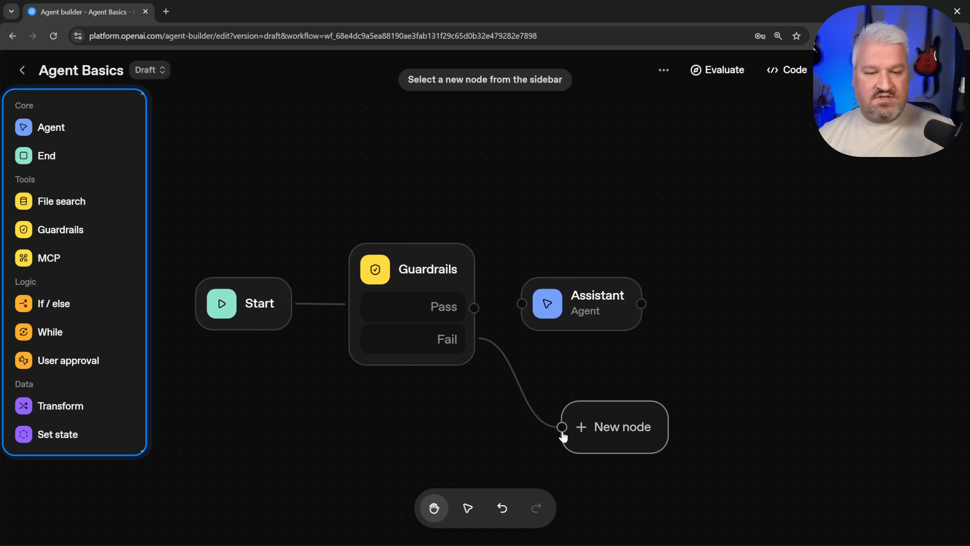
pyautogui.click(45, 156)
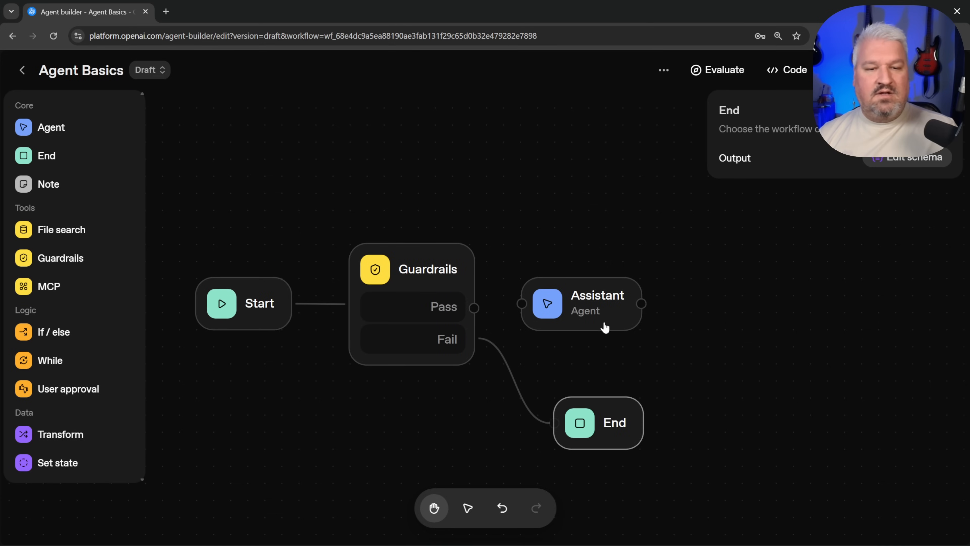
pyautogui.moveTo(595, 315); pyautogui.dragTo(611, 280)
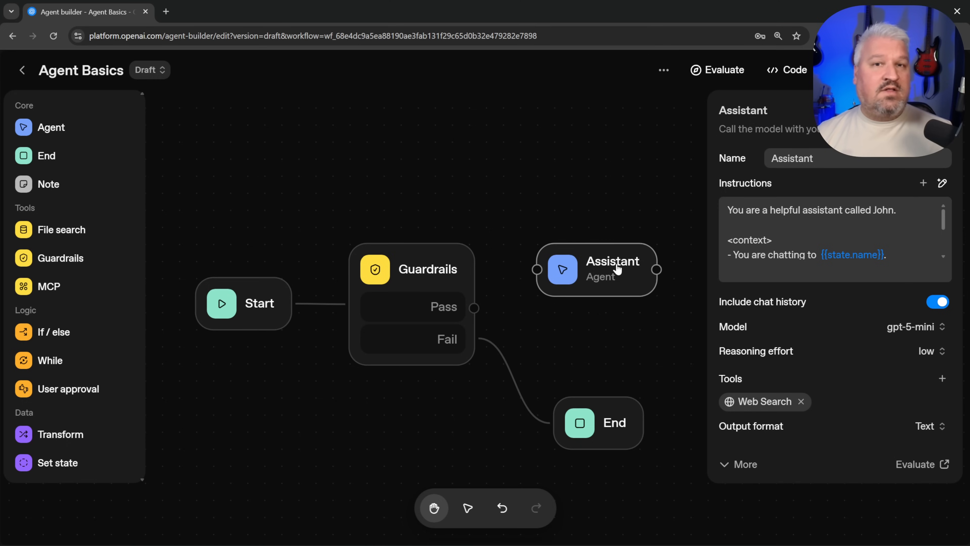
pyautogui.moveTo(474, 308); pyautogui.dragTo(537, 270)
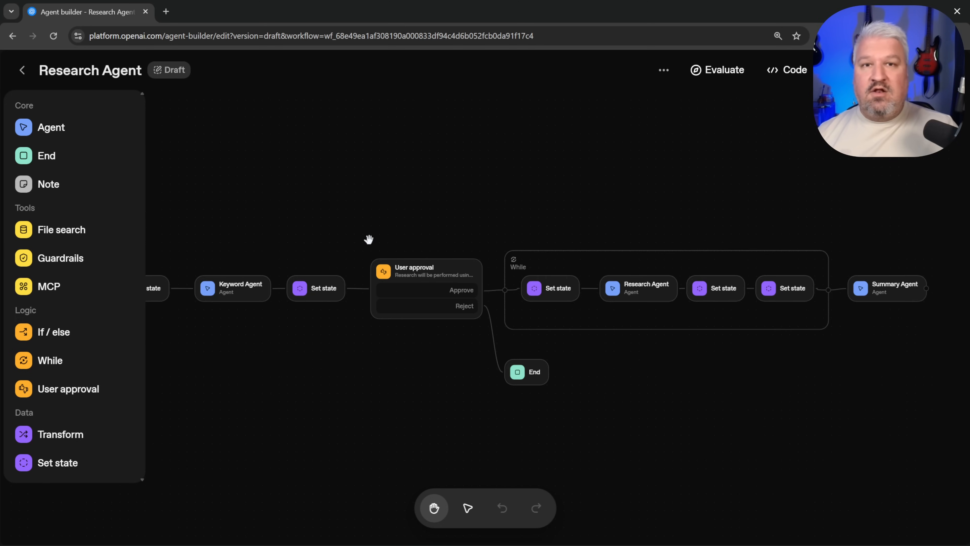
pyautogui.moveTo(368, 239); pyautogui.dragTo(491, 246)
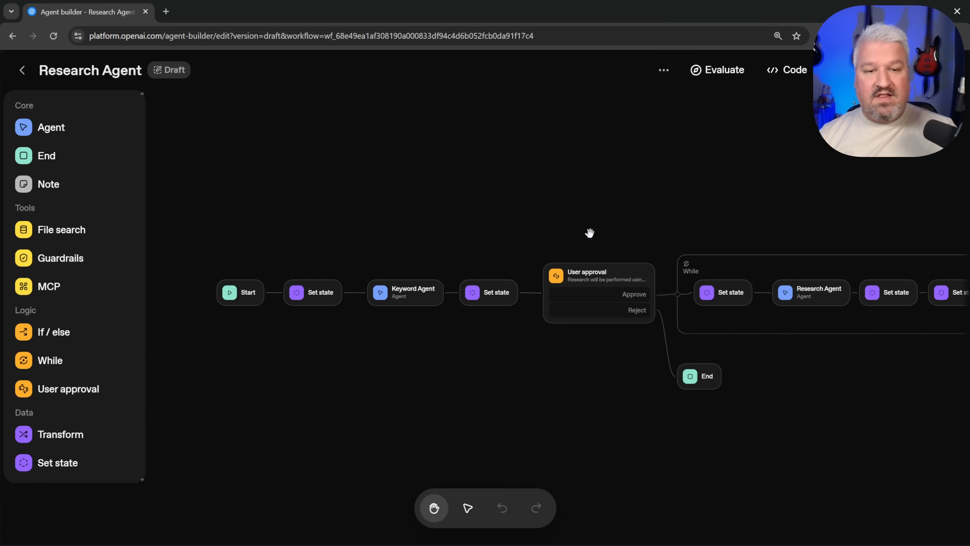
pyautogui.moveTo(589, 232); pyautogui.dragTo(448, 246)
pyautogui.moveTo(630, 238); pyautogui.dragTo(486, 245)
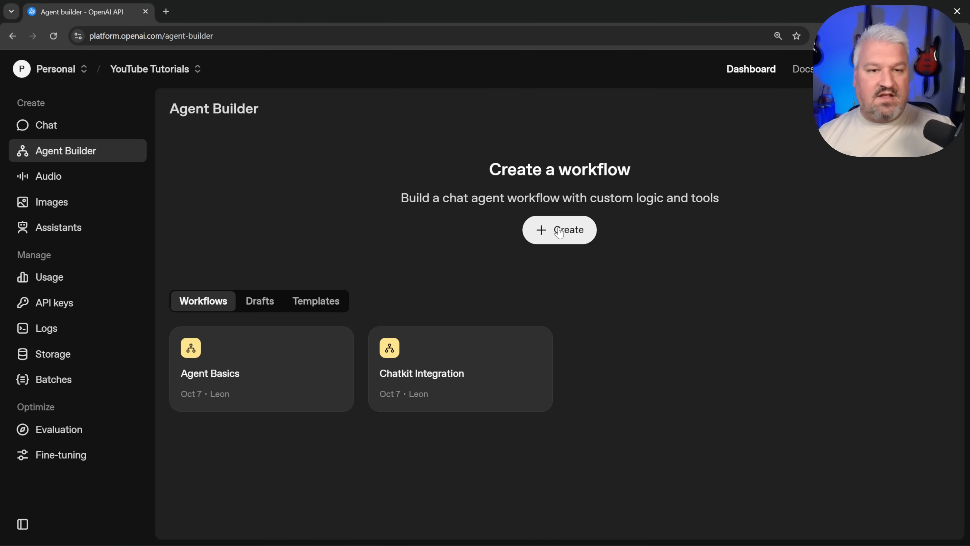
# Create a new workflow and add a string state variable named topic to its Start node.
pyautogui.click(559, 229)
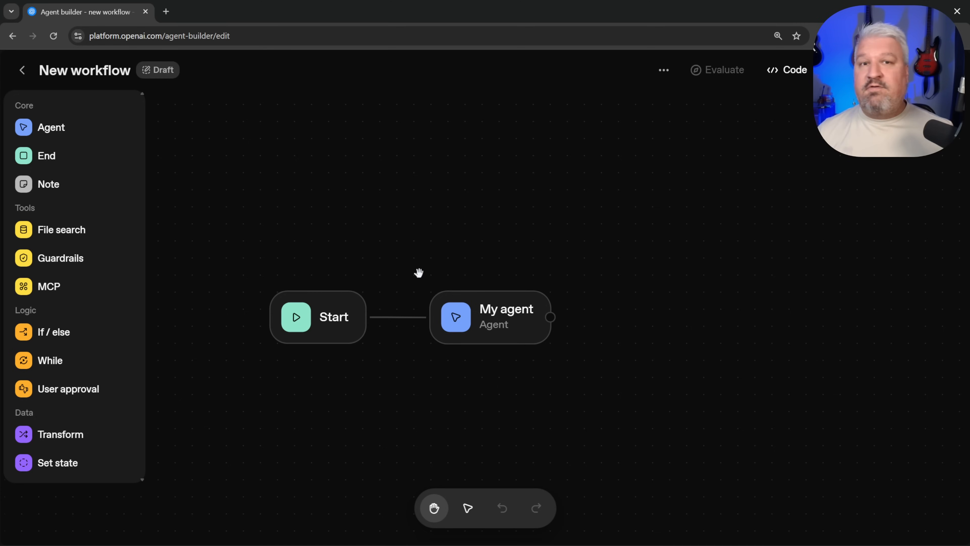
pyautogui.click(340, 322)
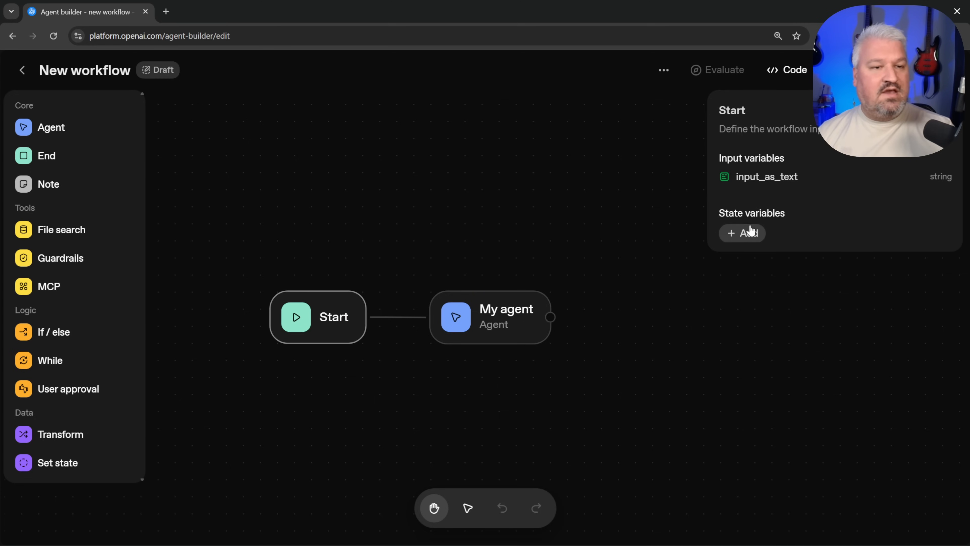
pyautogui.click(748, 233)
pyautogui.write('topic')
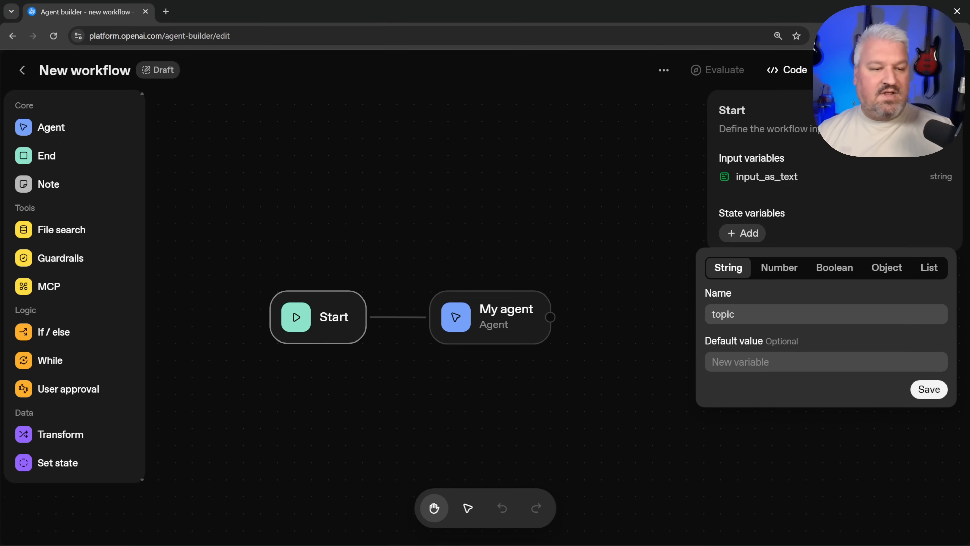
pyautogui.click(925, 390)
# Delete the default My agent node and rename the workflow Deep Research Demo.
pyautogui.click(513, 321)
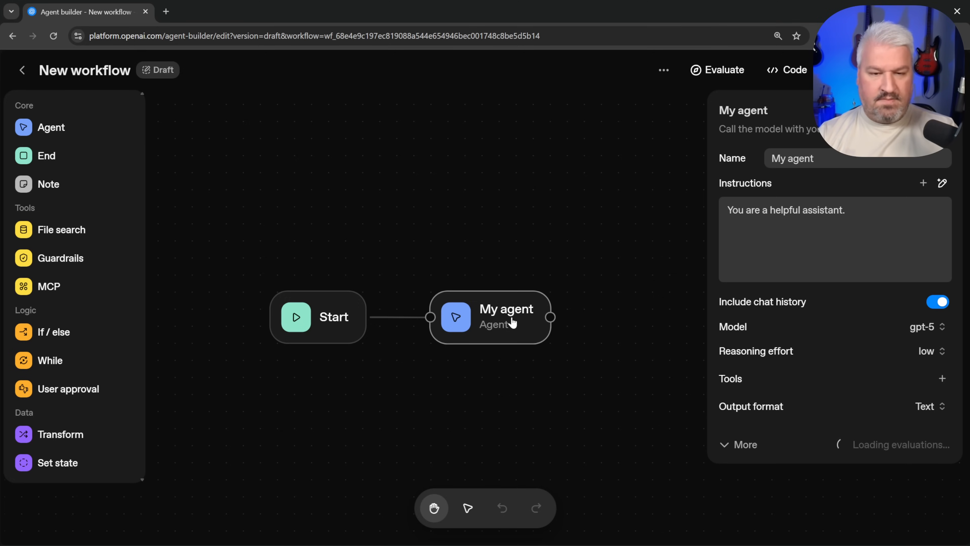
pyautogui.press('Delete')
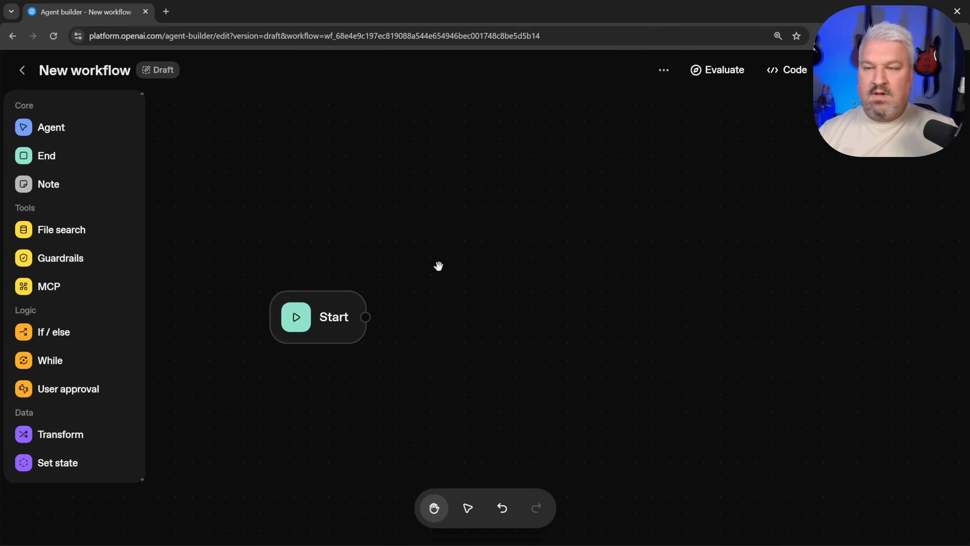
pyautogui.click(666, 75)
pyautogui.click(669, 123)
pyautogui.write('Deep Research Demo')
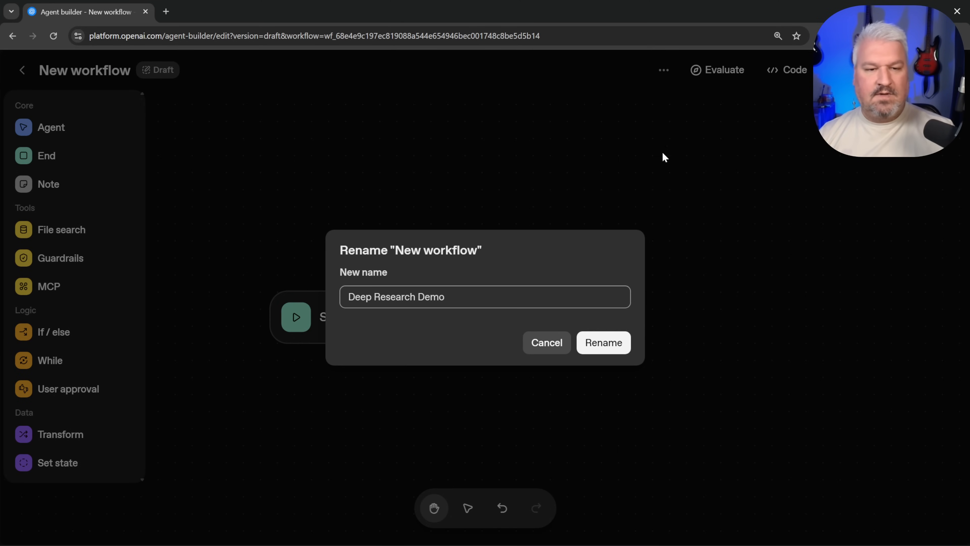
pyautogui.click(604, 342)
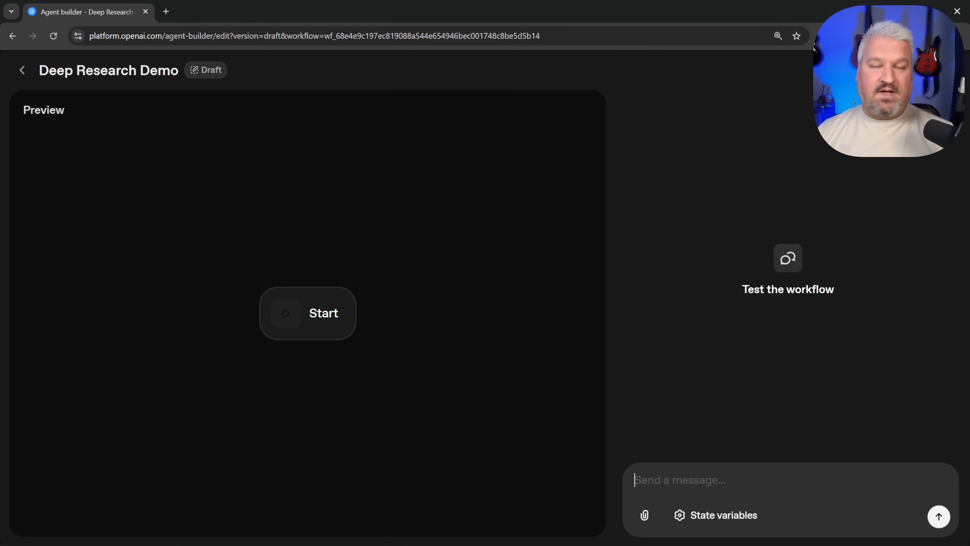
# Preview the workflow with the message "What are the differences between GPT-5, GPT-5 Nano, and GPT-5 Mini?" and return to editing.
pyautogui.press('ctrl+super')
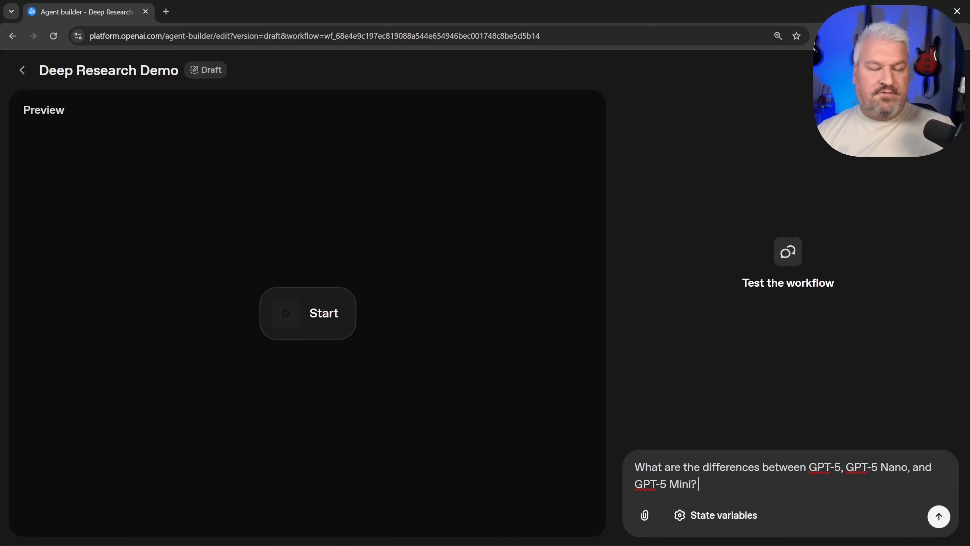
pyautogui.press('Return')
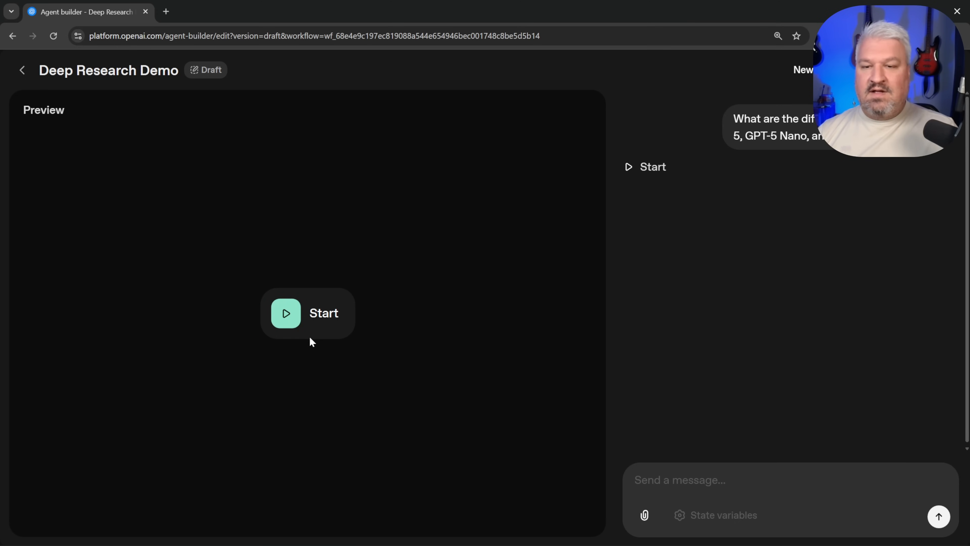
pyautogui.click(906, 70)
# Add a Set state node after Start that assigns workflow.input_as_text to the topic variable.
pyautogui.moveTo(486, 317); pyautogui.dragTo(483, 297)
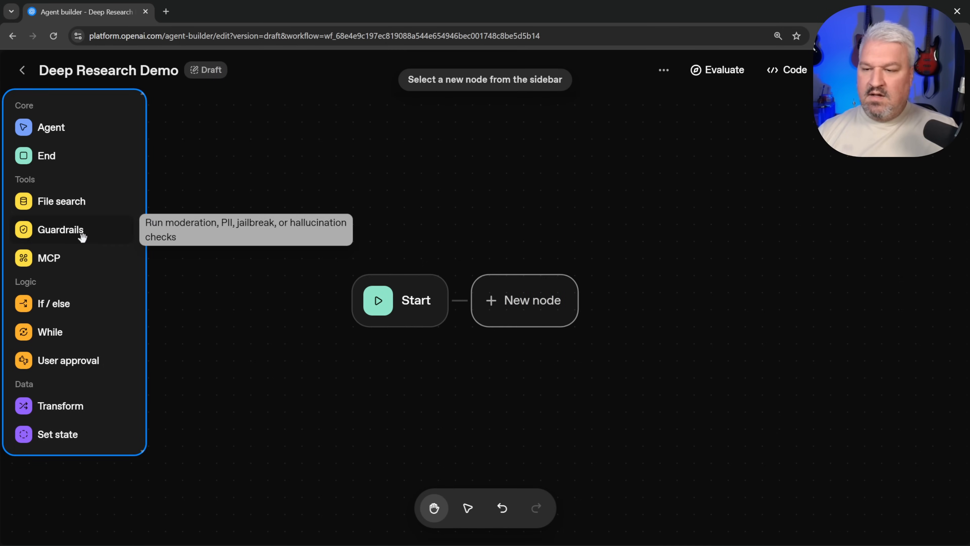
pyautogui.click(61, 435)
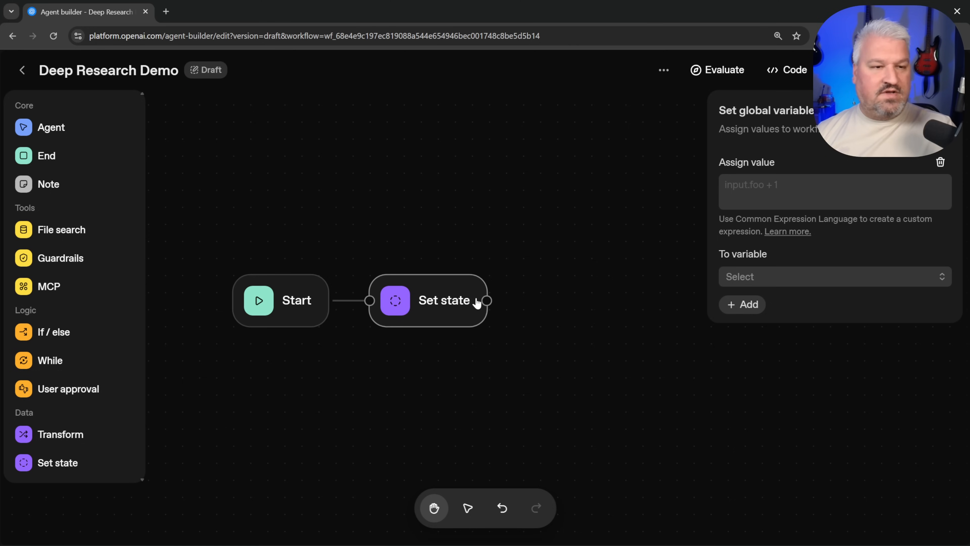
pyautogui.click(786, 191)
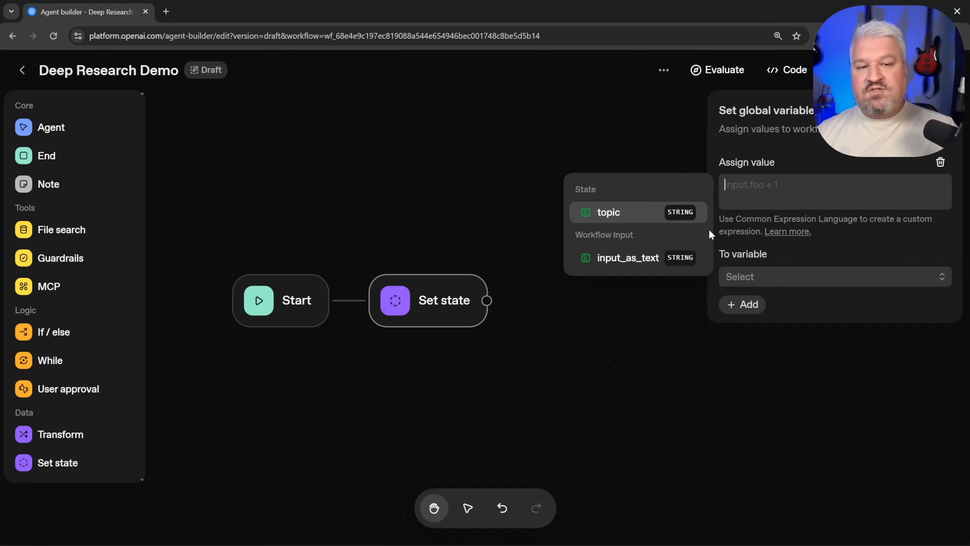
pyautogui.click(636, 259)
pyautogui.click(737, 261)
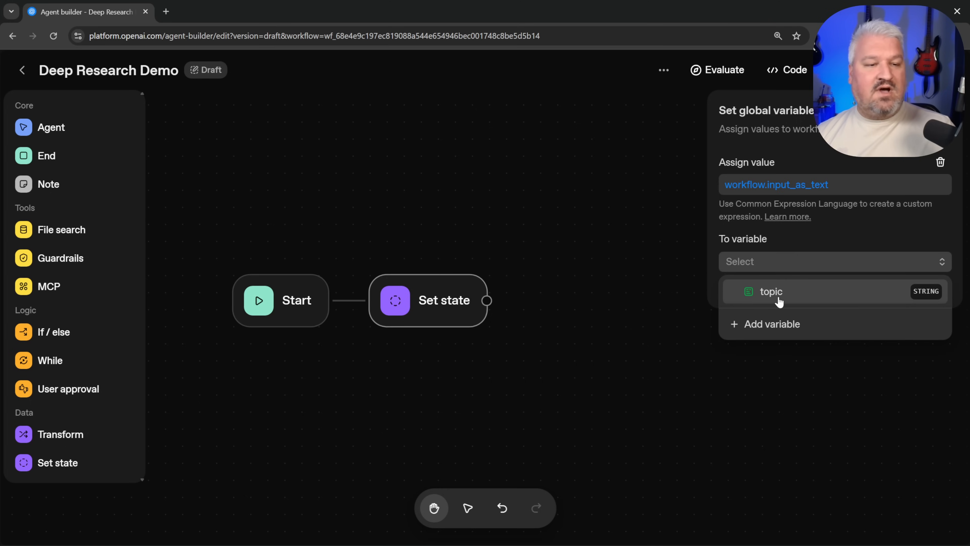
pyautogui.click(773, 297)
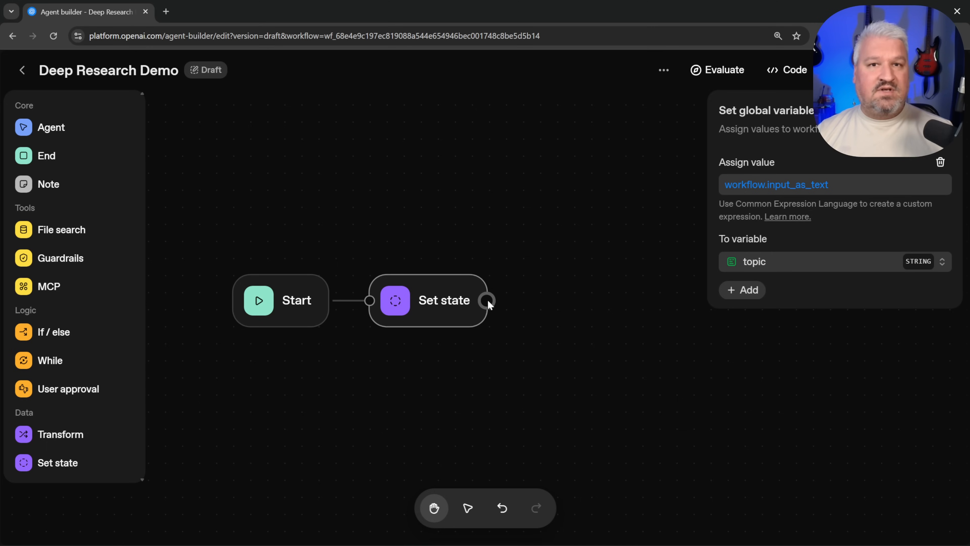
# Add an Agent node after the Set state node and name it Keyword Agent.
pyautogui.moveTo(488, 299); pyautogui.dragTo(516, 303)
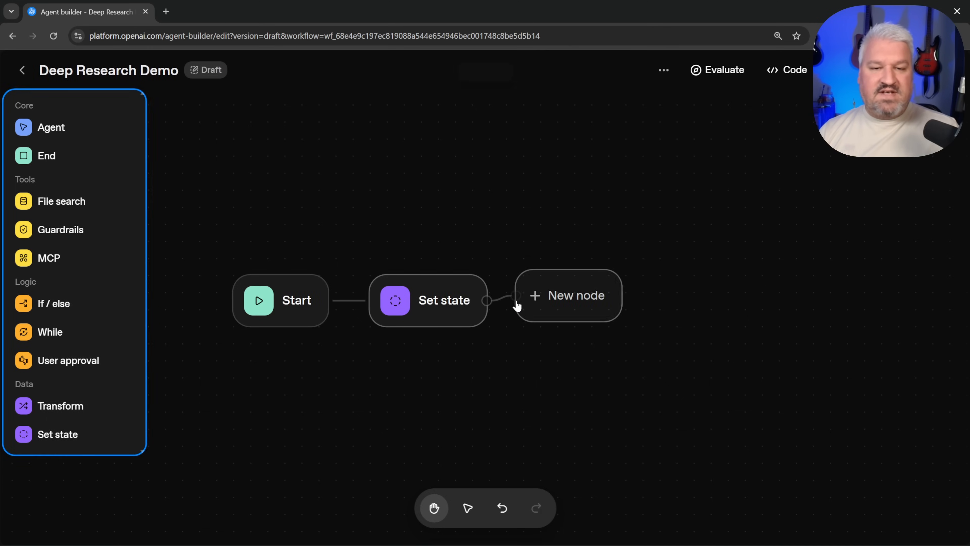
pyautogui.click(40, 126)
pyautogui.click(744, 159)
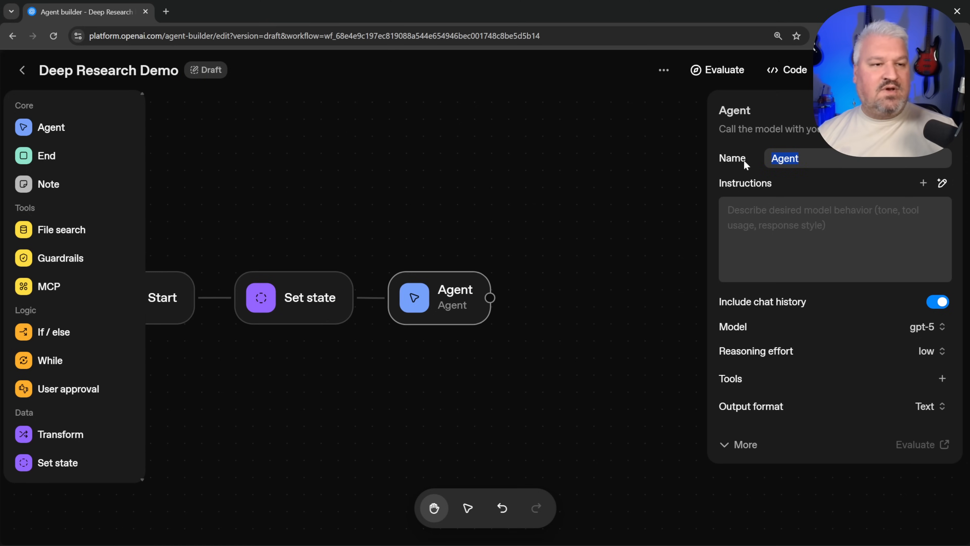
pyautogui.write('Keyword ')
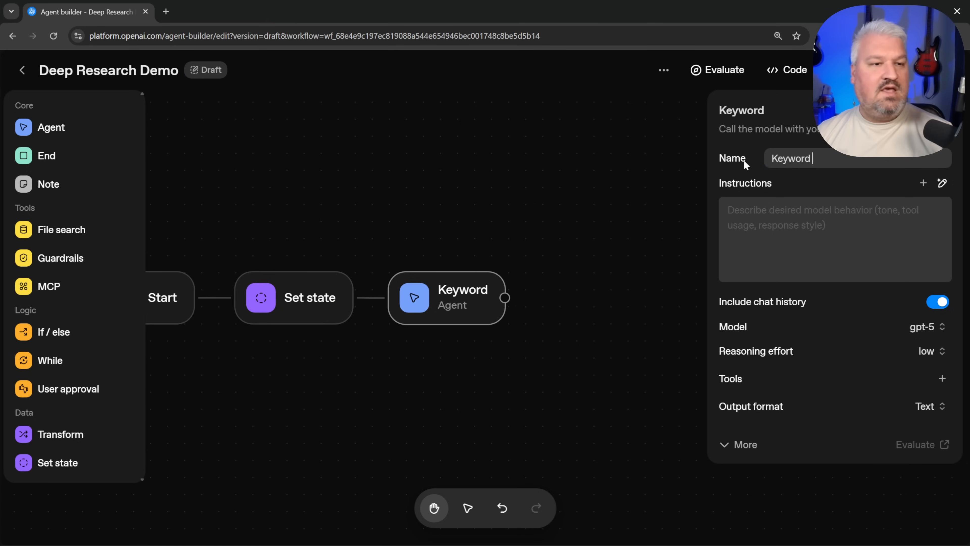
pyautogui.write('Agent')
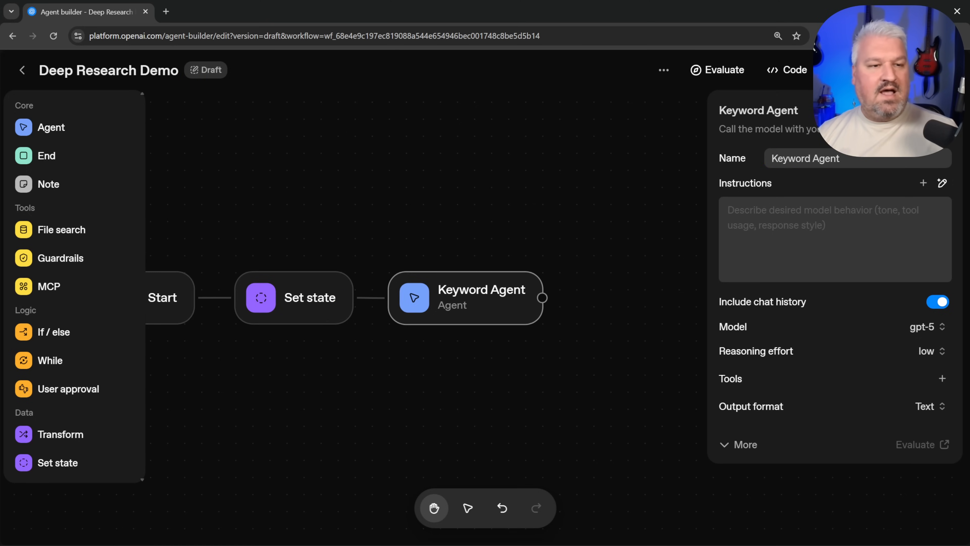
# Write Keyword Agent instructions to generate 3 keyword phrases for further research on {{state.topic}} and return only the list of keywords.
pyautogui.click(734, 273)
pyautogui.write('Your role is to generate 3 keyword phrases based on the provided topic. These will be used to perform further research into the topic.  Only return the list of keywords.  Topic: {{state.topic}}')
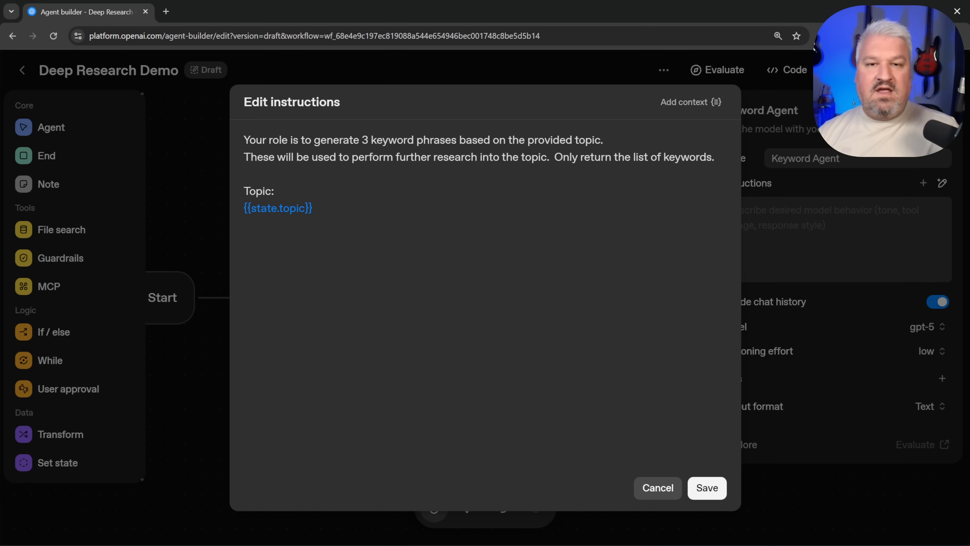
pyautogui.press('End')
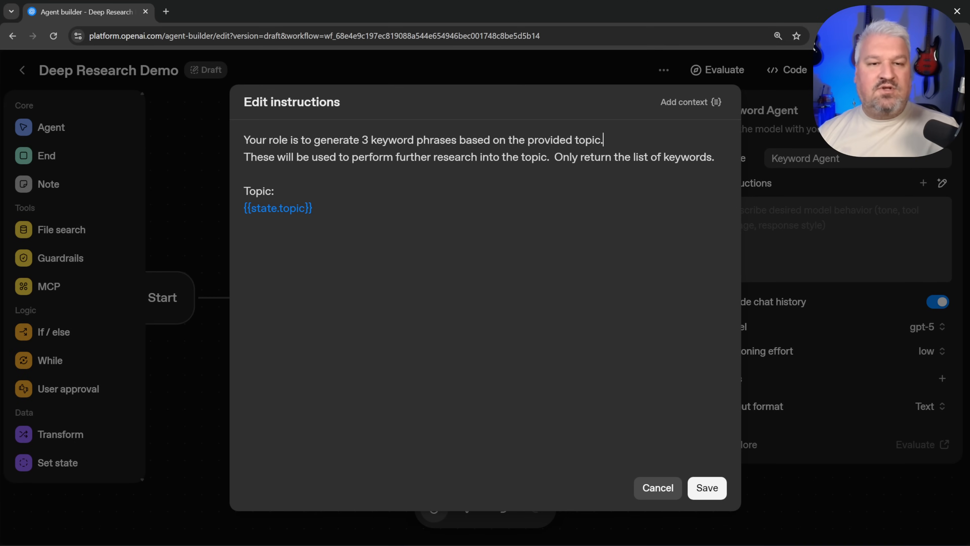
pyautogui.moveTo(245, 157); pyautogui.dragTo(407, 157)
pyautogui.click(433, 157)
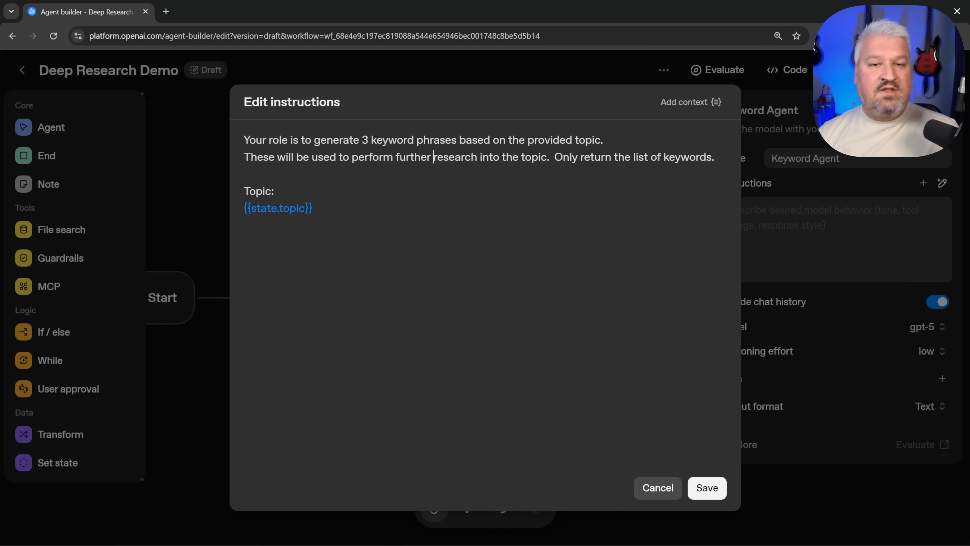
pyautogui.moveTo(552, 158); pyautogui.dragTo(715, 157)
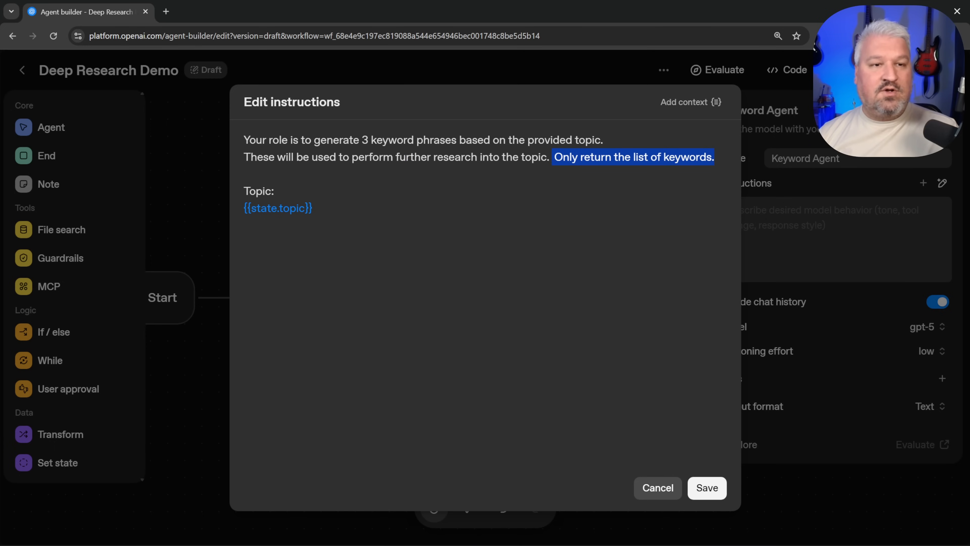
pyautogui.click(715, 157)
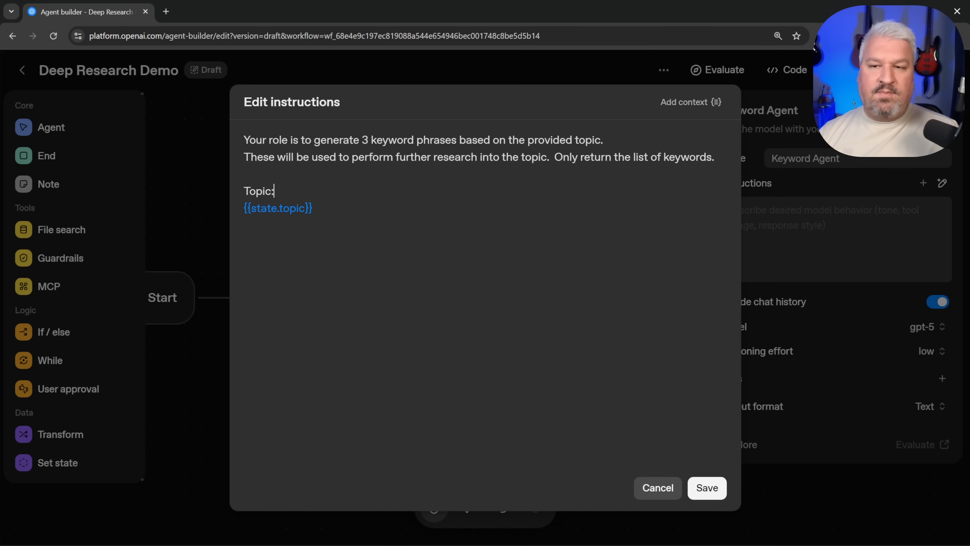
# Delete the {{state.topic}} reference under Topic in the instructions and reinsert the topic state variable as context.
pyautogui.press('BackSpace')
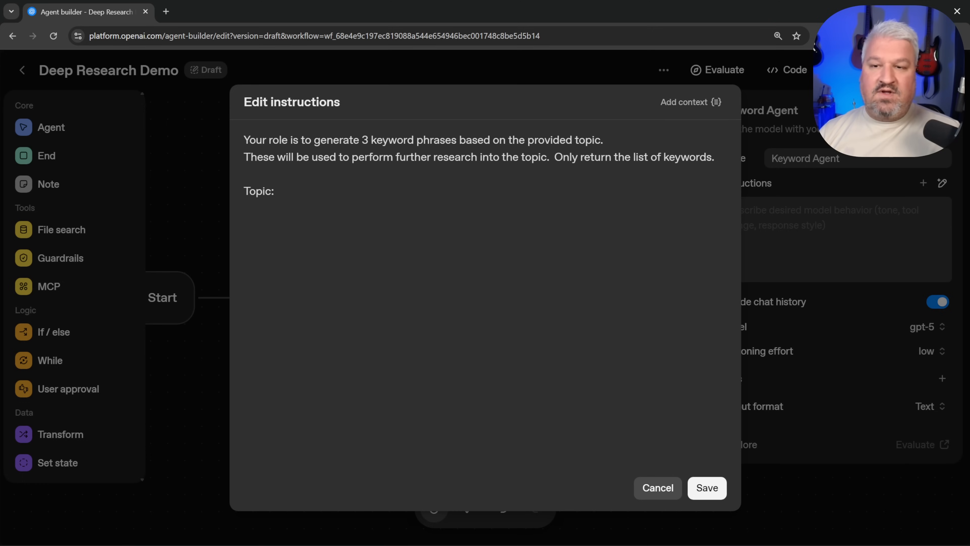
pyautogui.click(694, 102)
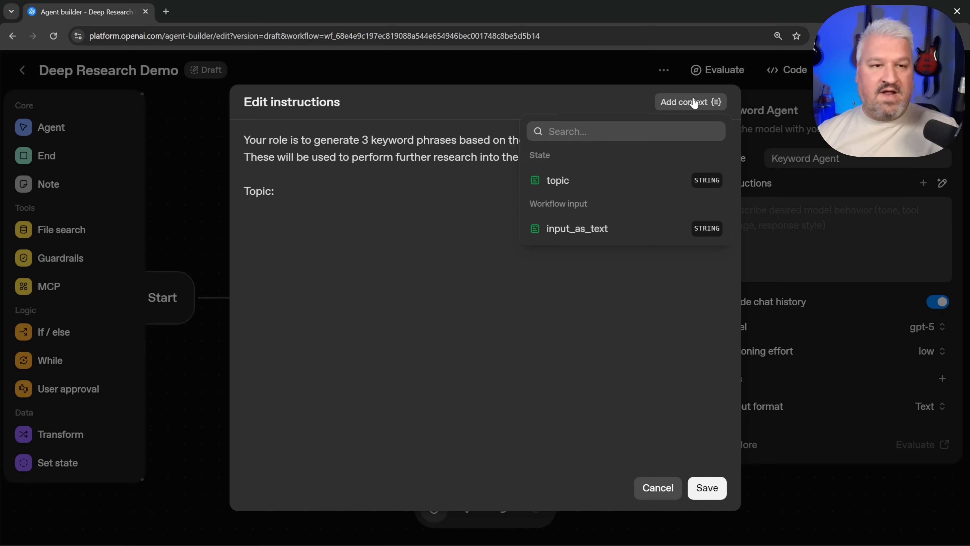
pyautogui.click(554, 184)
pyautogui.press('BackSpace')
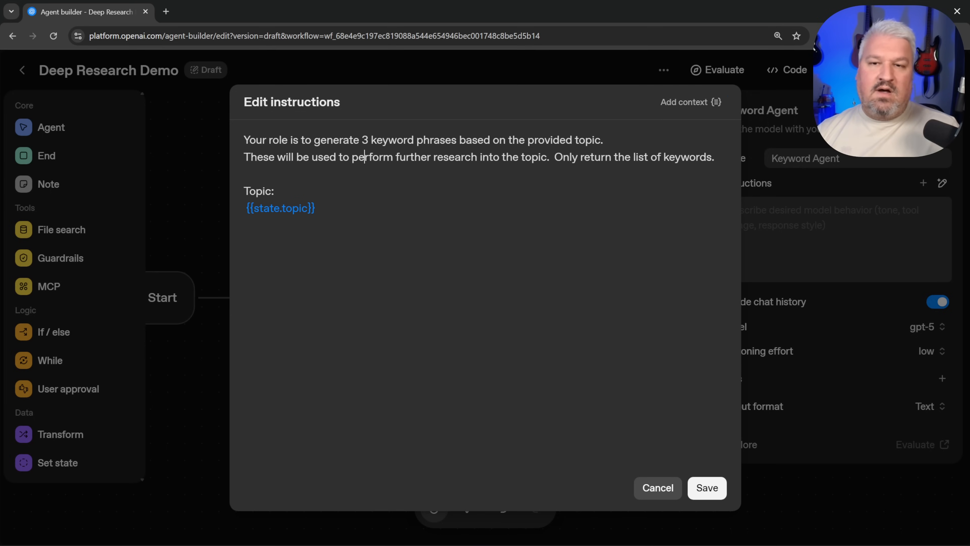
# Remove the fixed number 3 before "keyword phrases" in the Keyword Agent's instructions and close the instructions editor.
pyautogui.press('Up')
pyautogui.hotkey('shift', 'Right')
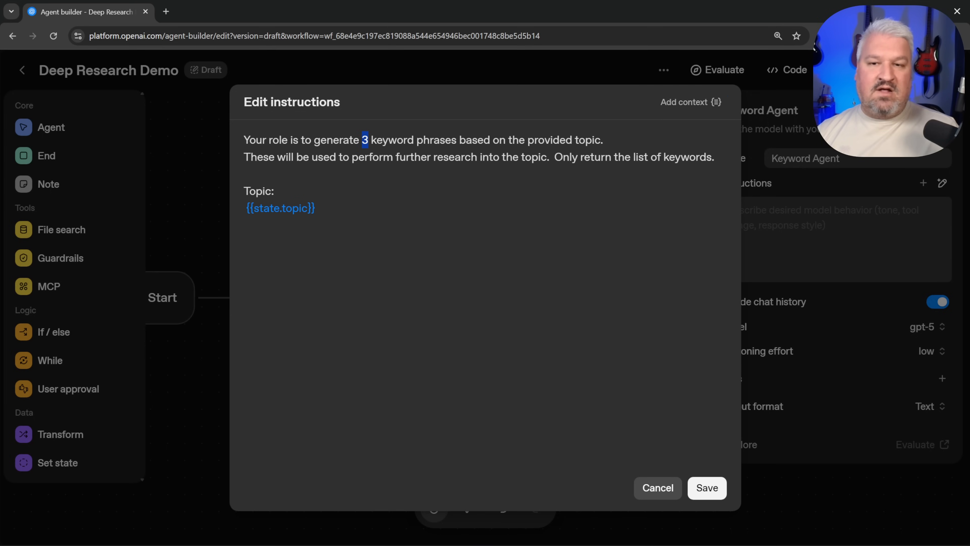
pyautogui.press('BackSpace')
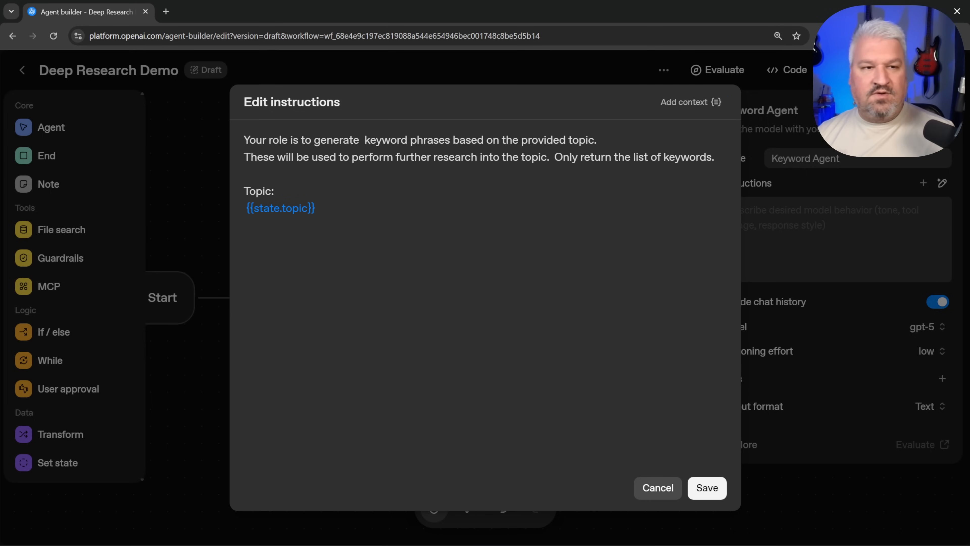
pyautogui.click(947, 243)
# Add a number state variable named no_of_keywords with default value 3 to the Start node.
pyautogui.moveTo(207, 393); pyautogui.dragTo(307, 399)
pyautogui.click(257, 317)
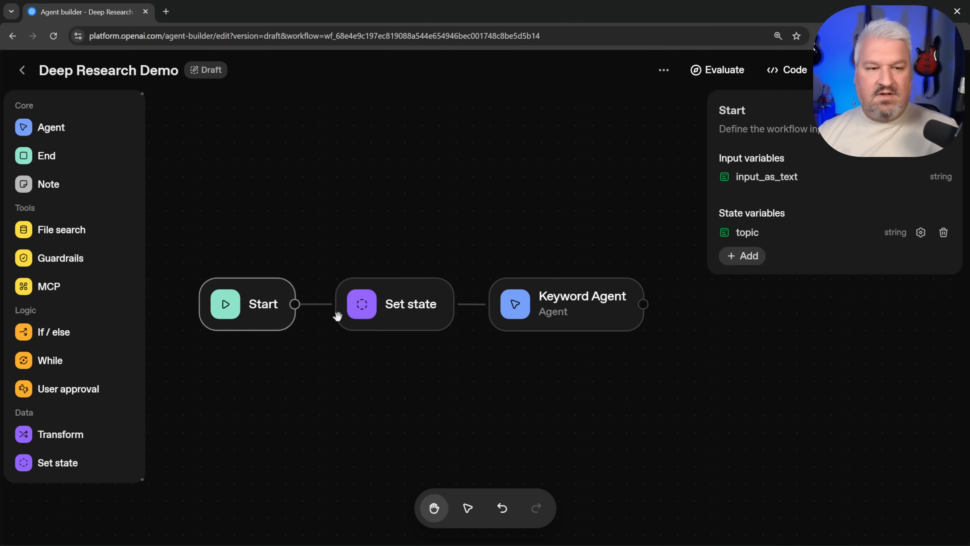
pyautogui.click(749, 260)
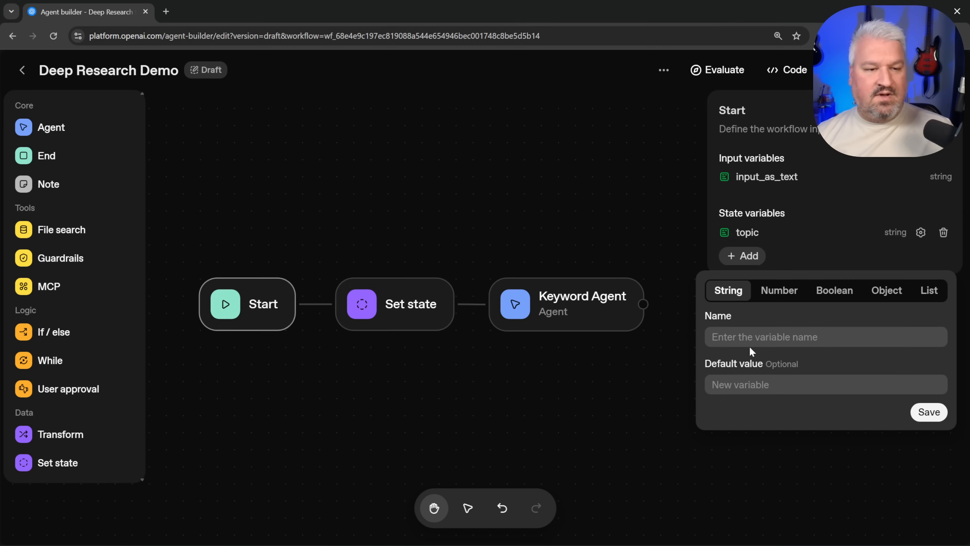
pyautogui.click(780, 290)
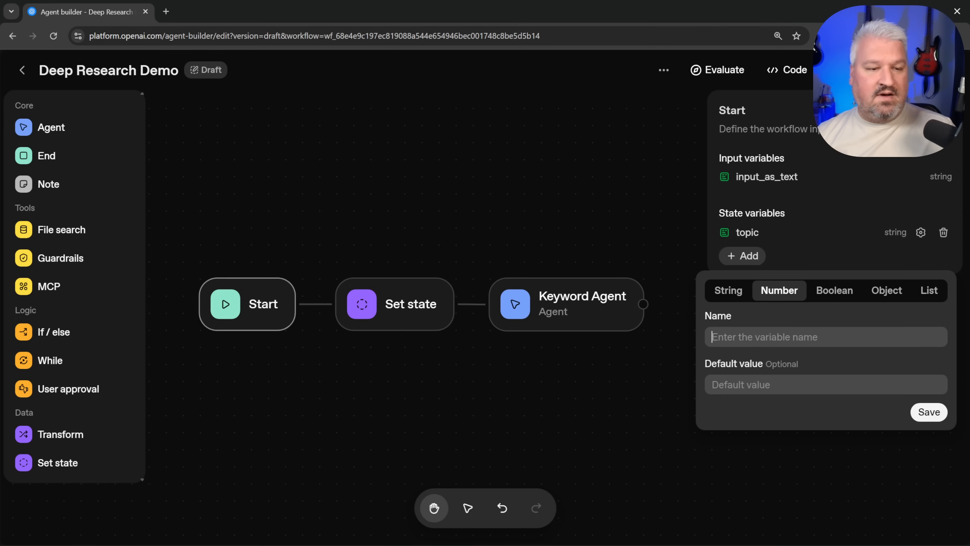
pyautogui.write('no_of_keywords')
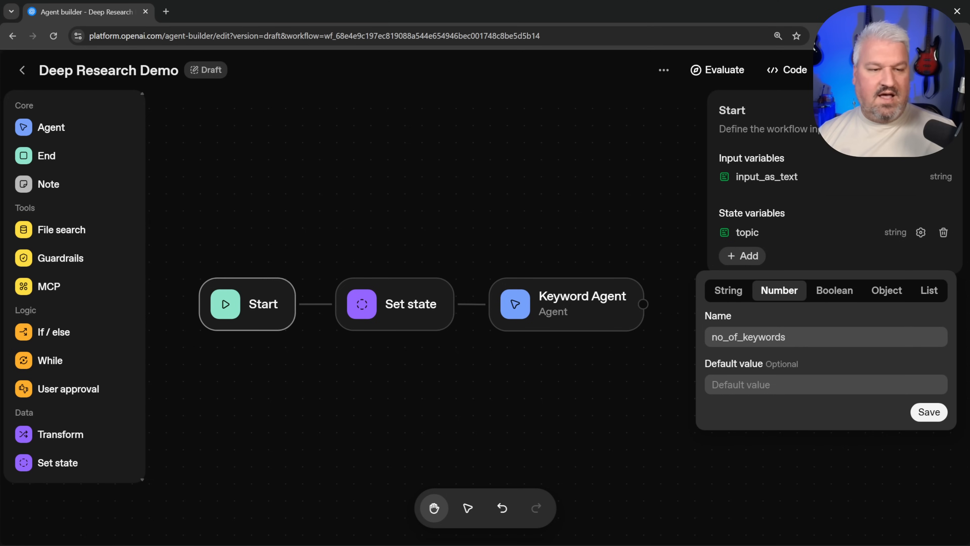
pyautogui.write('3')
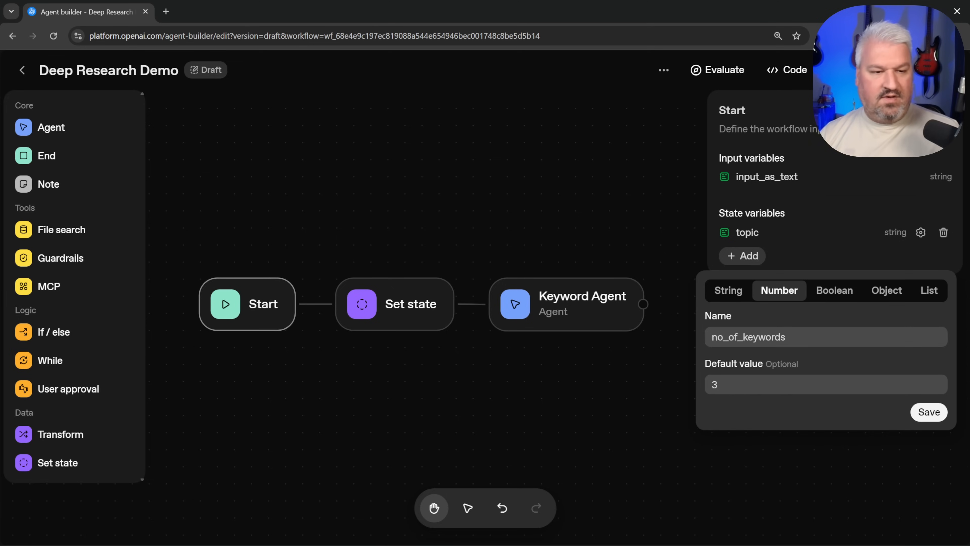
pyautogui.click(929, 412)
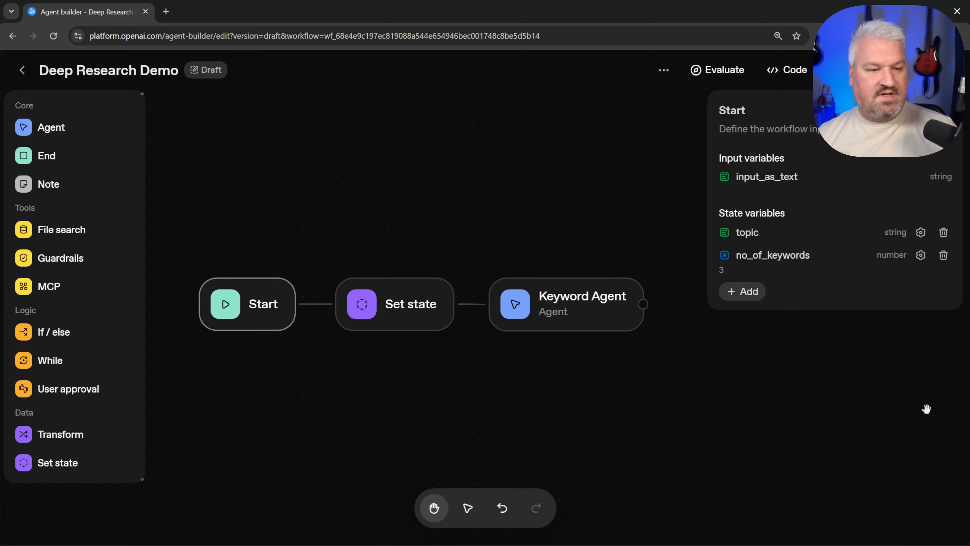
# Replace the fixed 3 before "keyword phrases" in the Keyword Agent's instructions with the no_of_keywords state variable and save the instructions.
pyautogui.click(570, 307)
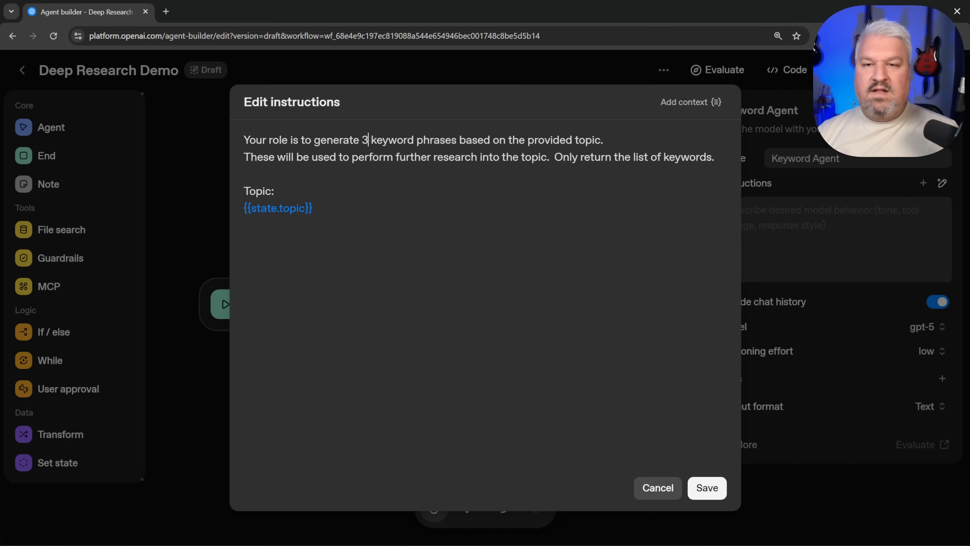
pyautogui.press('BackSpace')
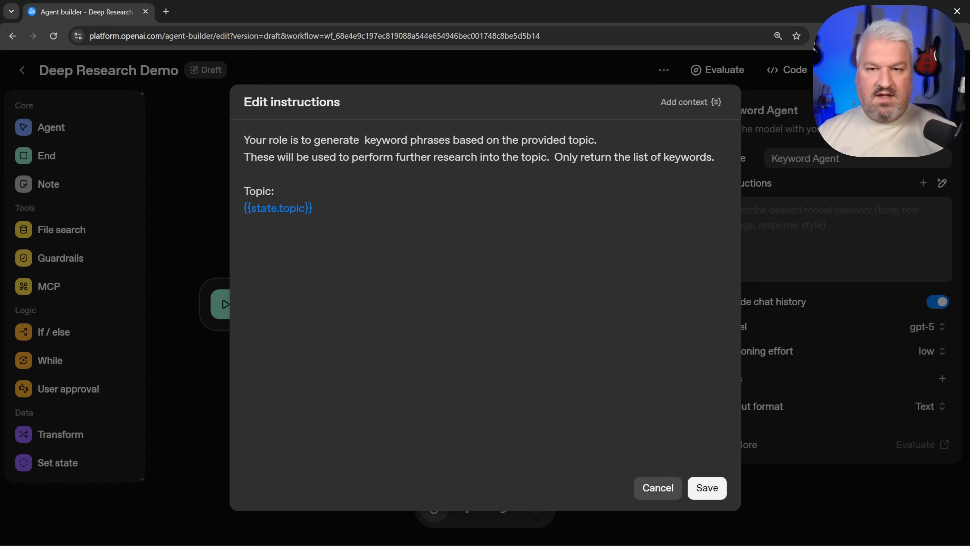
pyautogui.click(700, 107)
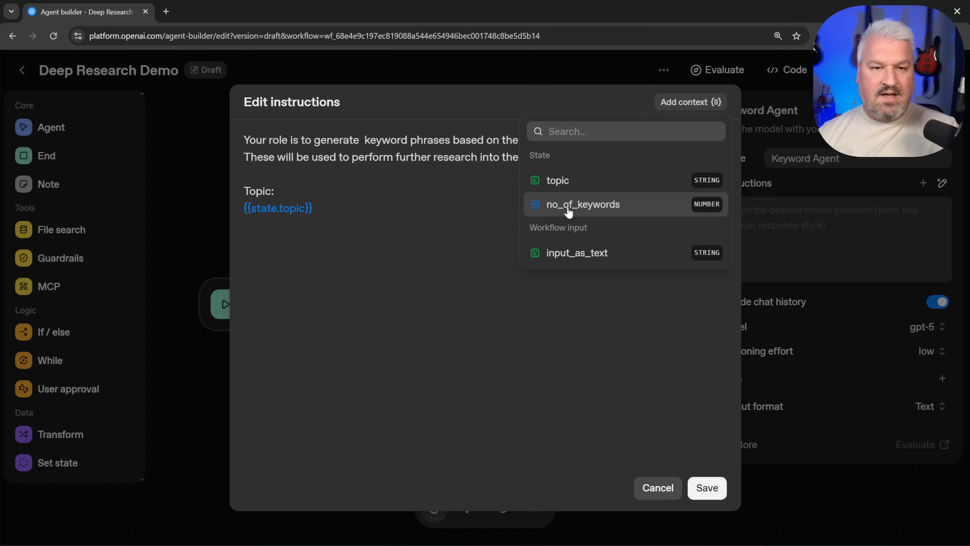
pyautogui.click(603, 208)
pyautogui.moveTo(443, 209); pyautogui.dragTo(314, 209)
pyautogui.hotkey('ctrl', 'x')
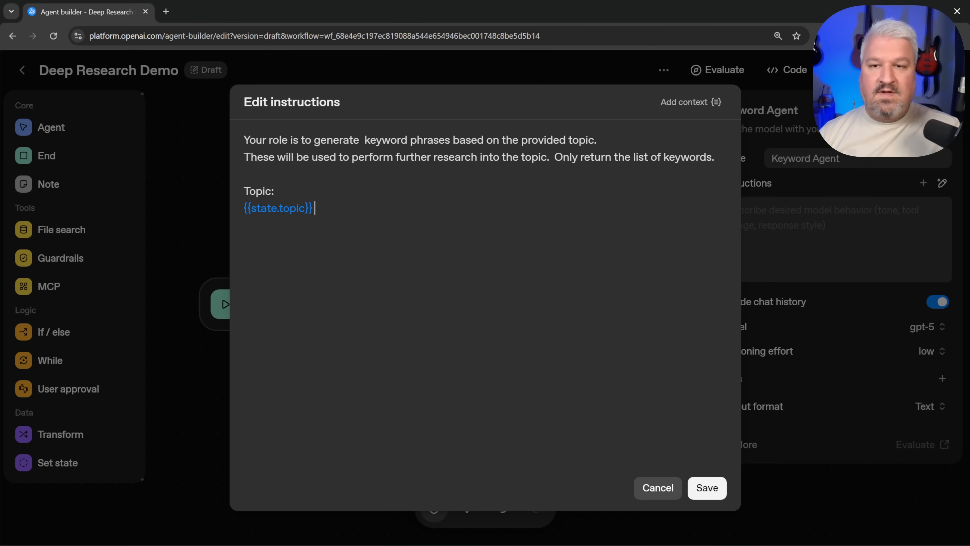
pyautogui.click(361, 140)
pyautogui.hotkey('ctrl', 'v')
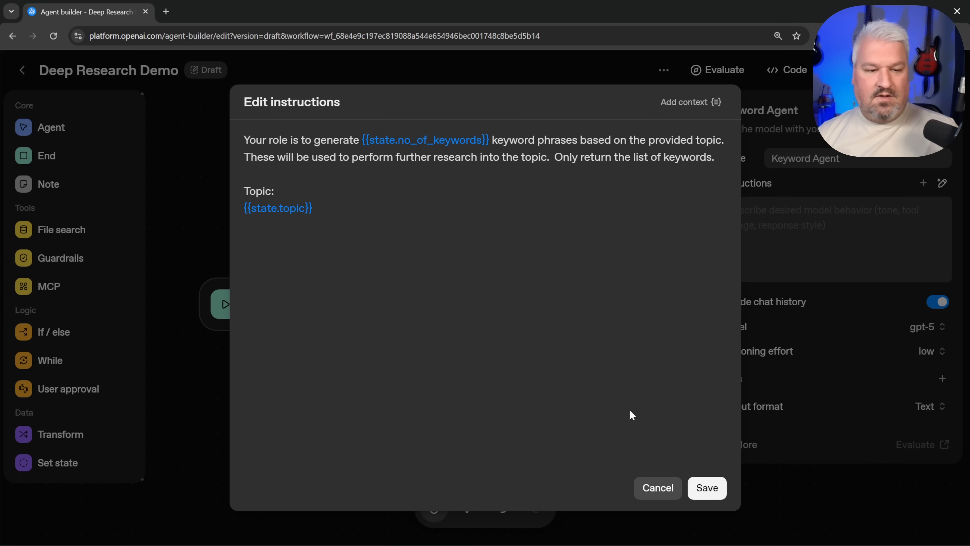
pyautogui.click(706, 488)
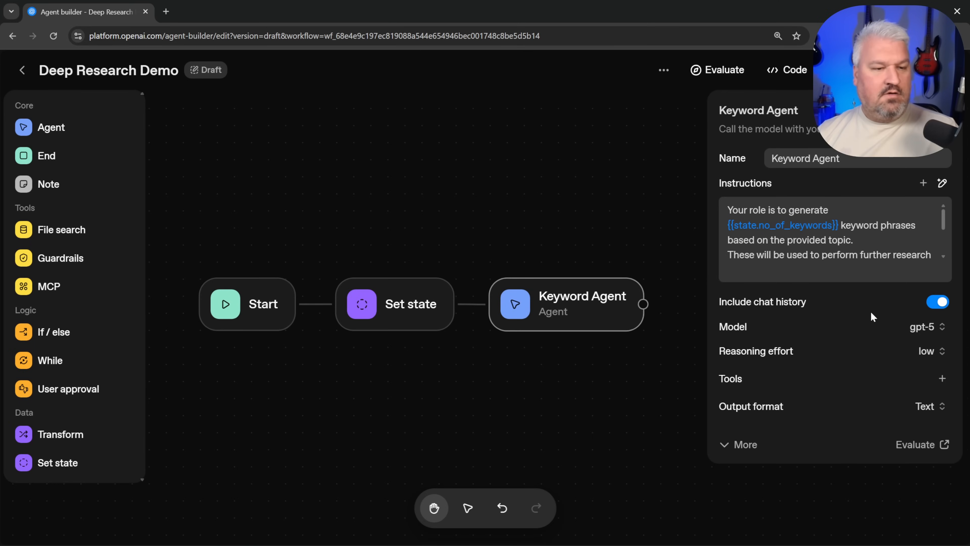
# Set the Keyword Agent's model to gpt-5-mini.
pyautogui.click(924, 327)
pyautogui.scroll(-2, 860, 187)
pyautogui.scroll(-2, 860, 186)
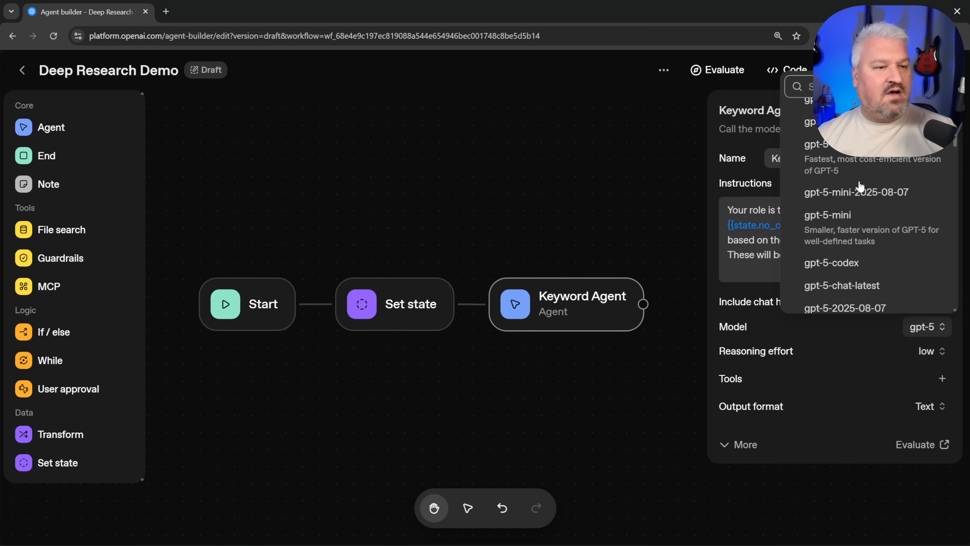
pyautogui.click(860, 218)
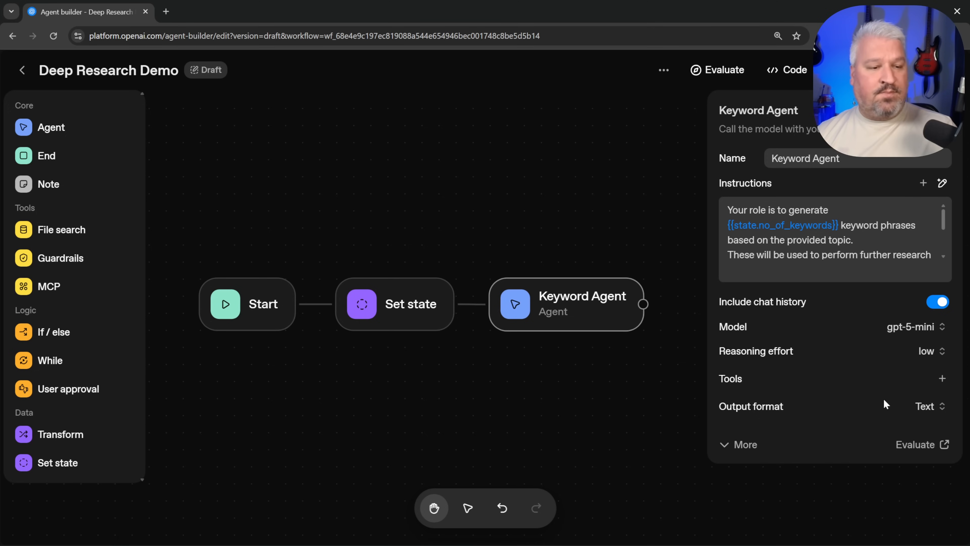
# Set the Keyword Agent's output format to JSON and open a new response schema in the advanced view, without any manually added property.
pyautogui.click(927, 406)
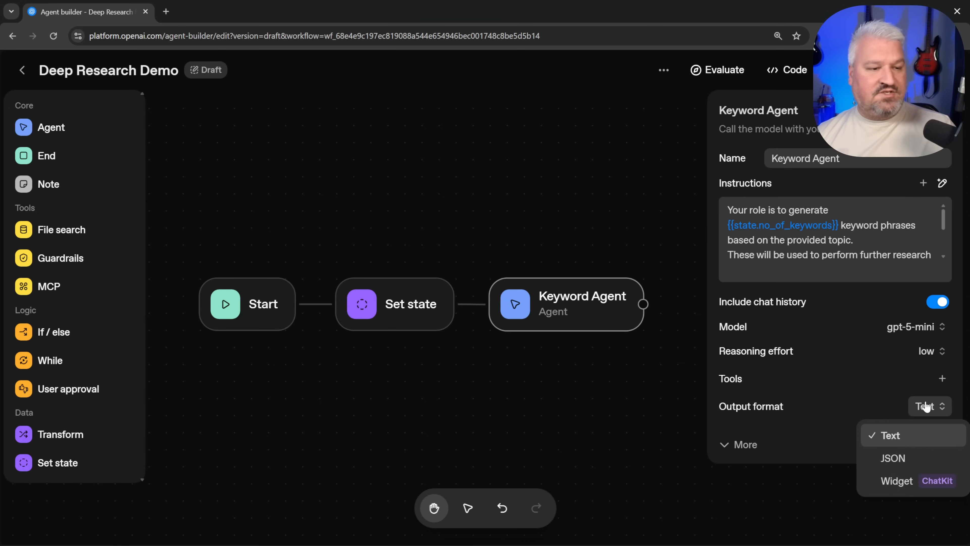
pyautogui.click(894, 458)
pyautogui.click(772, 431)
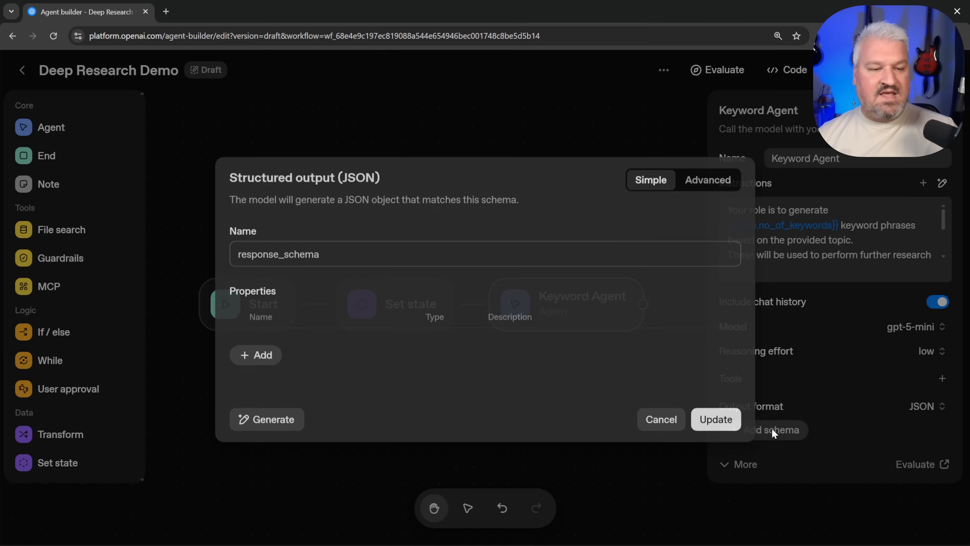
pyautogui.click(257, 356)
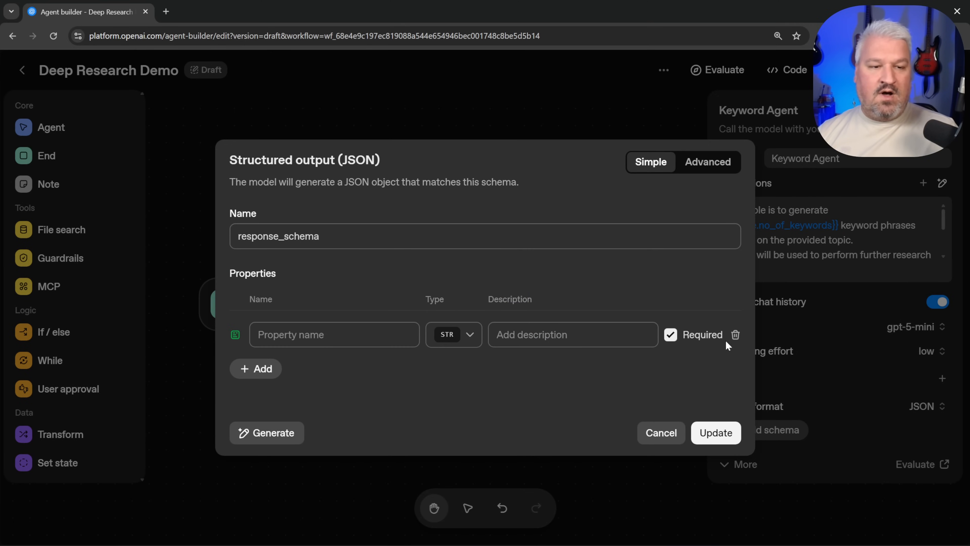
pyautogui.click(735, 335)
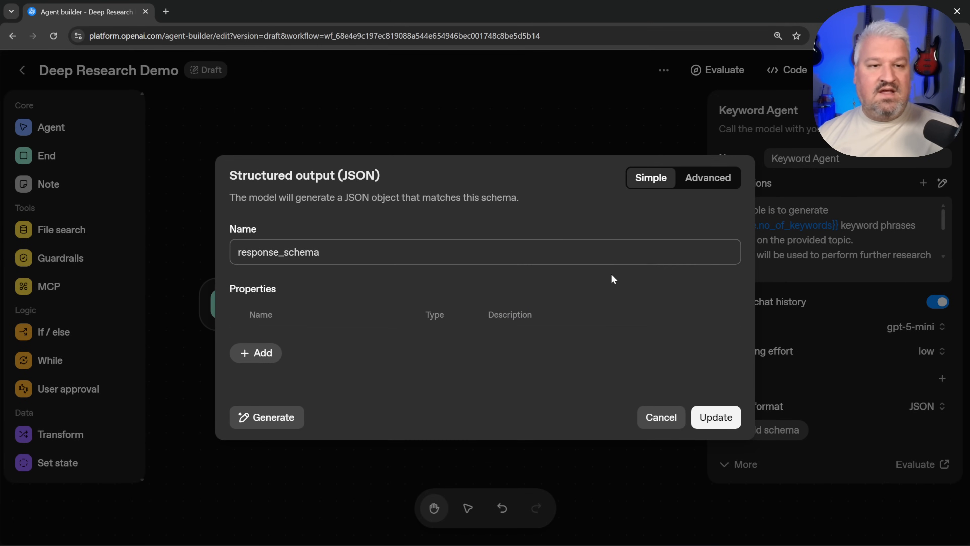
pyautogui.click(711, 183)
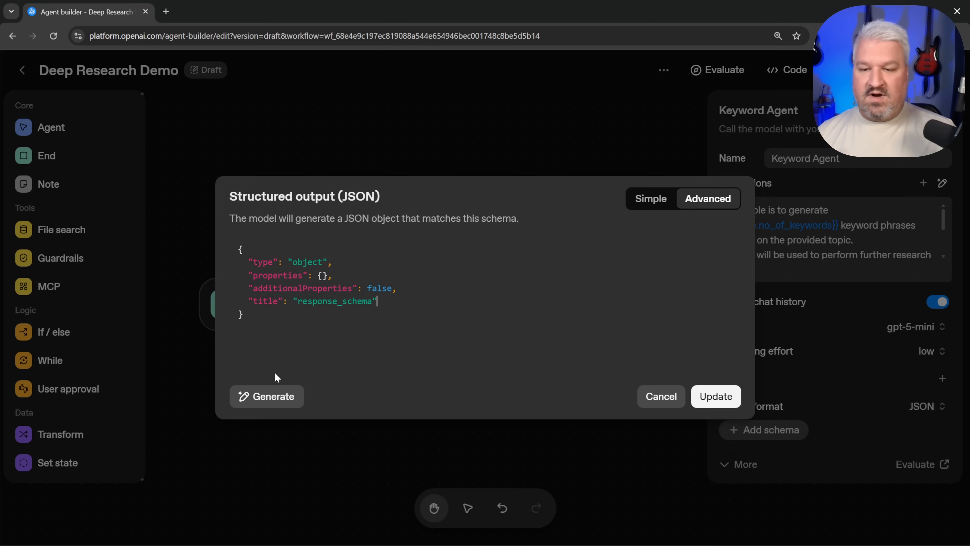
# Generate the JSON schema from the description "The agent should respond with a list of keyword phrases as text.".
pyautogui.click(275, 397)
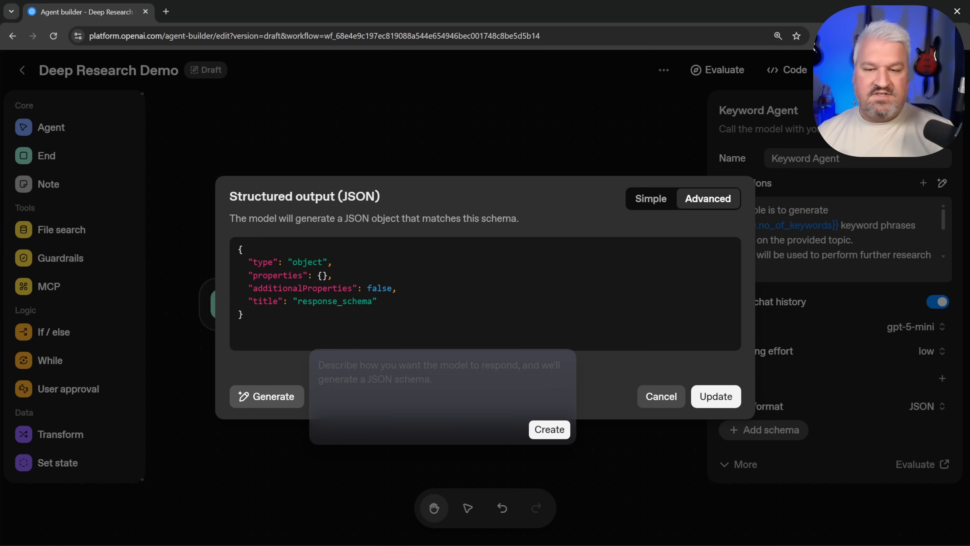
pyautogui.write('The agent sho')
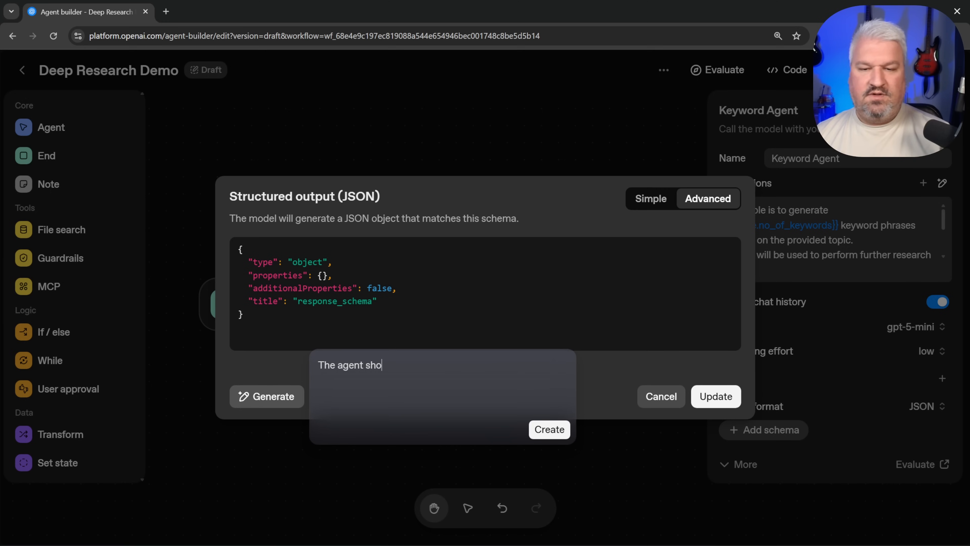
pyautogui.write('uld respond with a list pf')
pyautogui.press('BackSpace')
pyautogui.press('BackSpace')
pyautogui.write('of keyword phrases as text.')
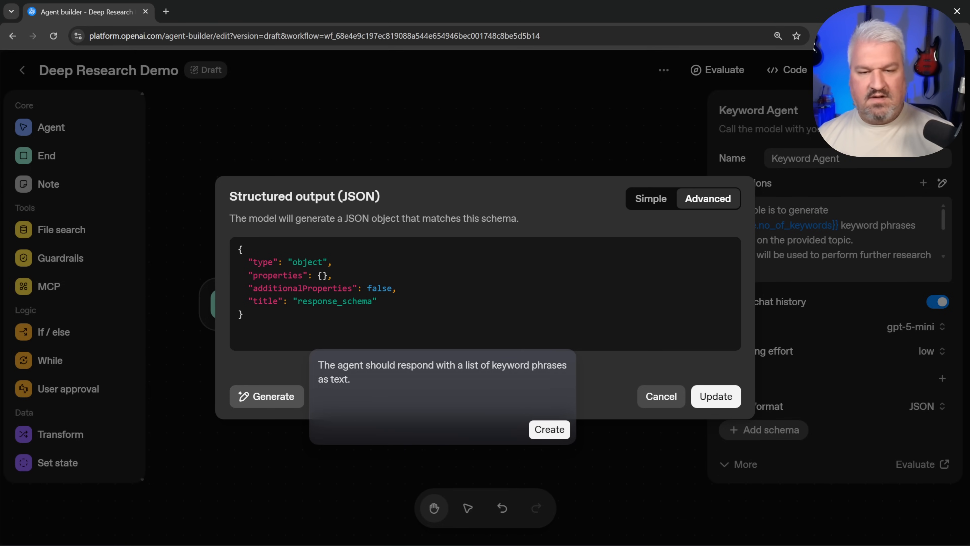
pyautogui.click(550, 430)
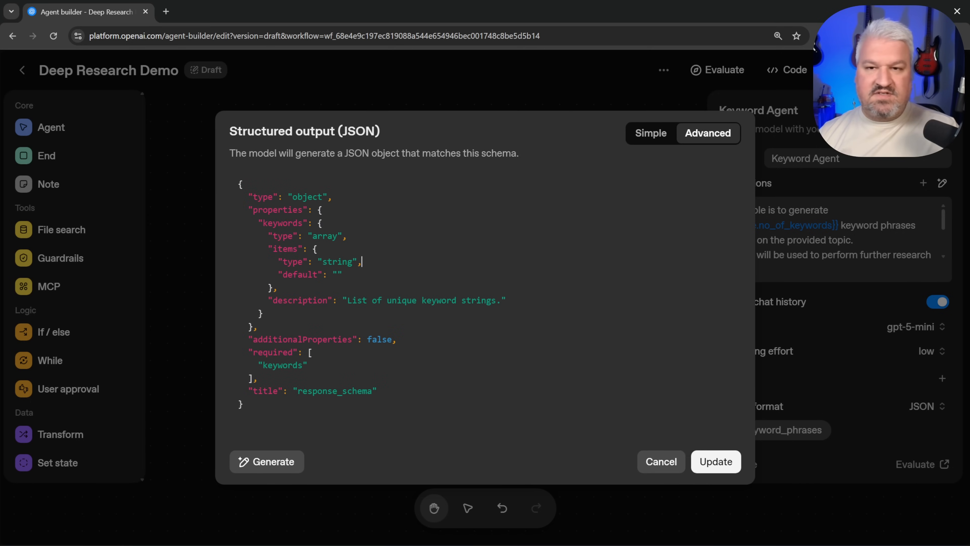
# Save the generated keywords schema, reopen it to check its properties in the simple view, and close it without changes.
pyautogui.moveTo(262, 223); pyautogui.dragTo(297, 223)
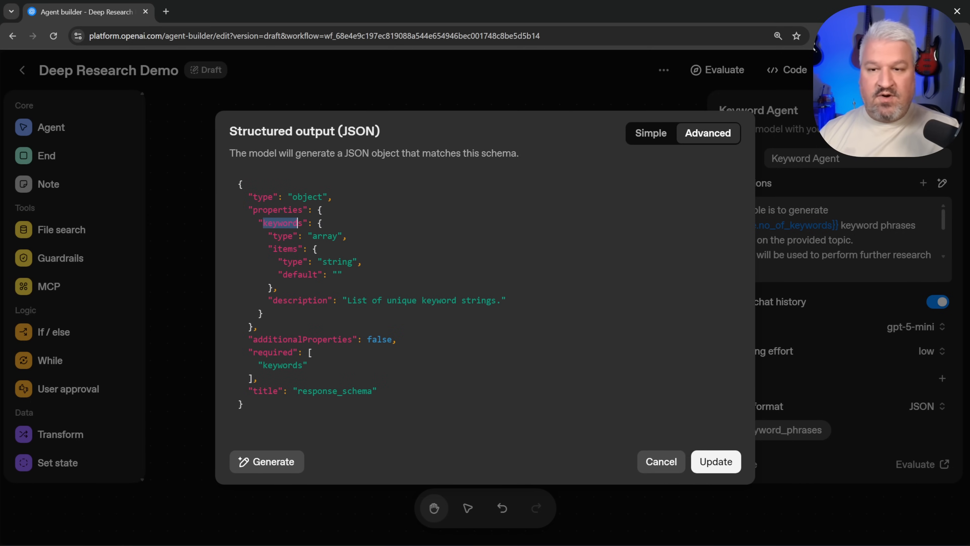
pyautogui.click(347, 235)
pyautogui.click(718, 461)
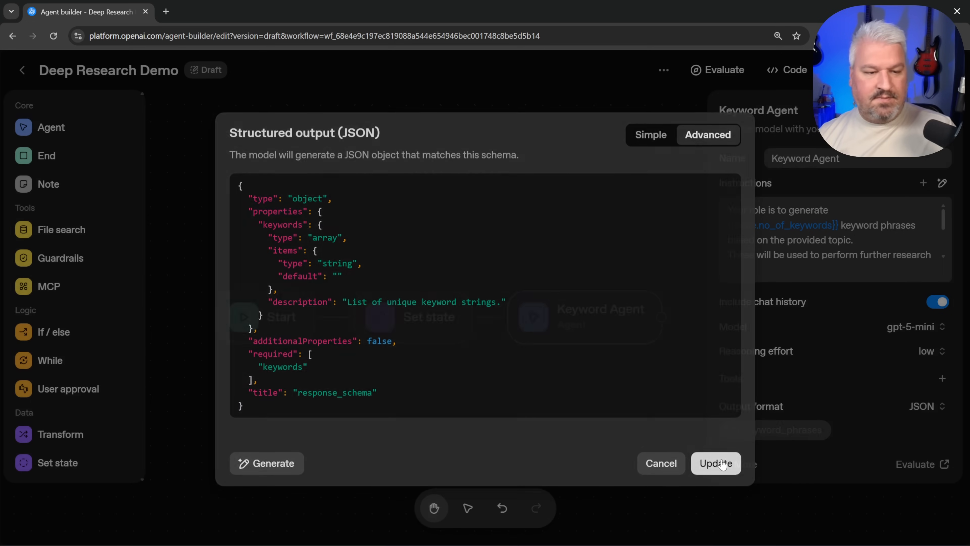
pyautogui.click(786, 428)
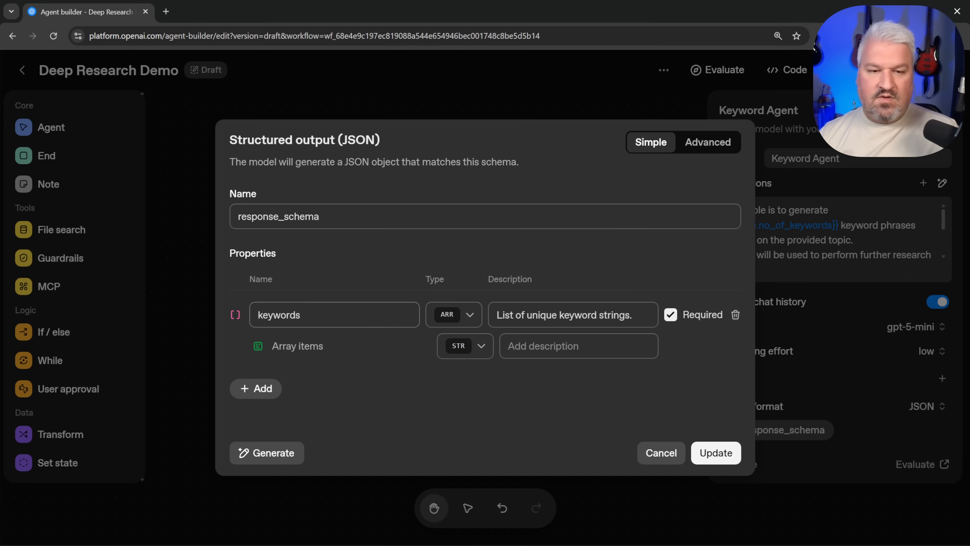
pyautogui.click(654, 462)
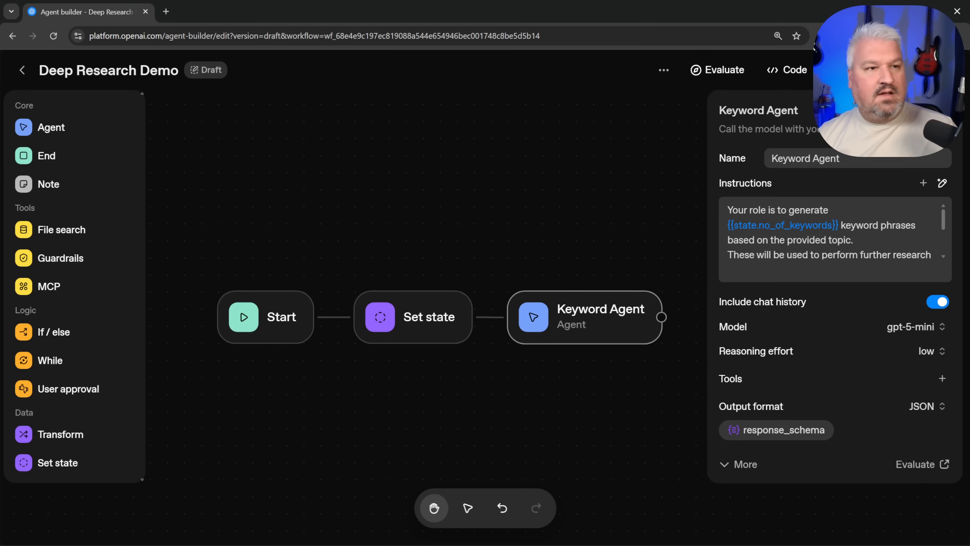
# Run the workflow in preview with "What are the differences between GPT-5, GPT-5 Nano, and GPT-5 Mini?" and review the Keyword Agent's JSON output.
pyautogui.click(849, 70)
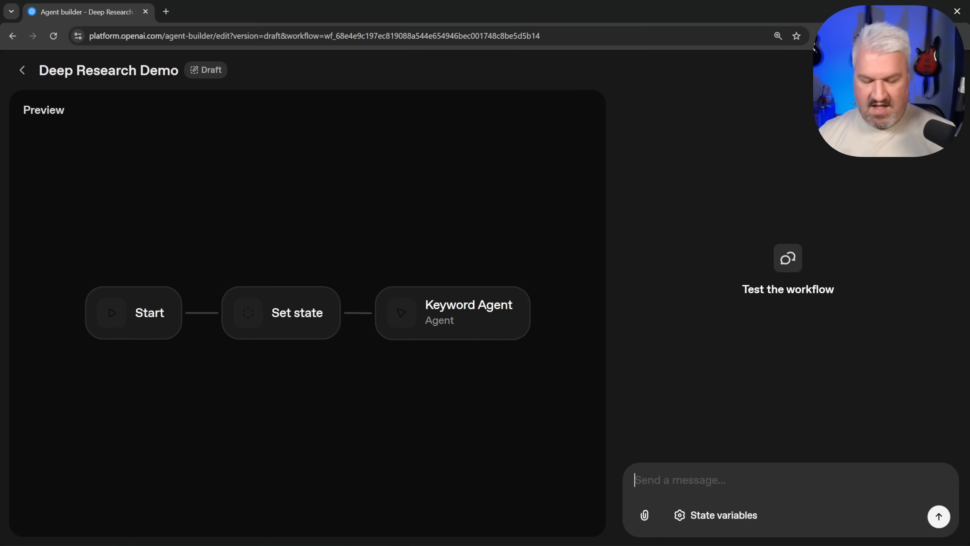
pyautogui.hotkey('ctrl', 'v')
pyautogui.press('Return')
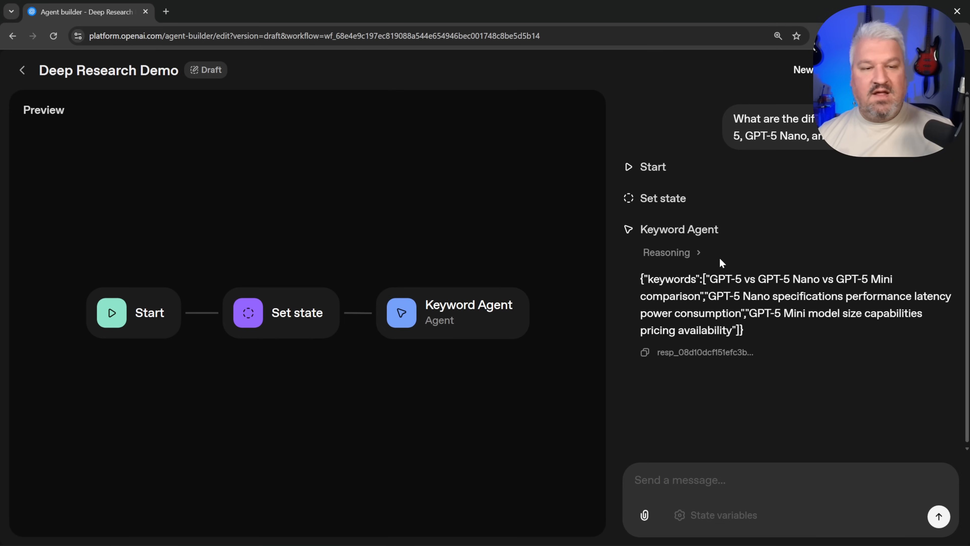
pyautogui.moveTo(640, 281); pyautogui.dragTo(714, 312)
pyautogui.click(715, 313)
pyautogui.moveTo(703, 279); pyautogui.dragTo(737, 330)
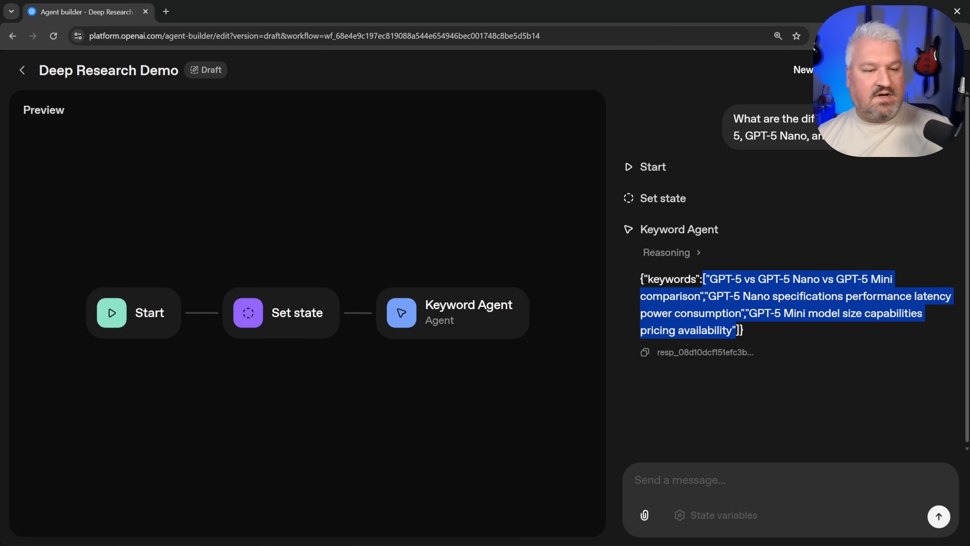
pyautogui.click(758, 338)
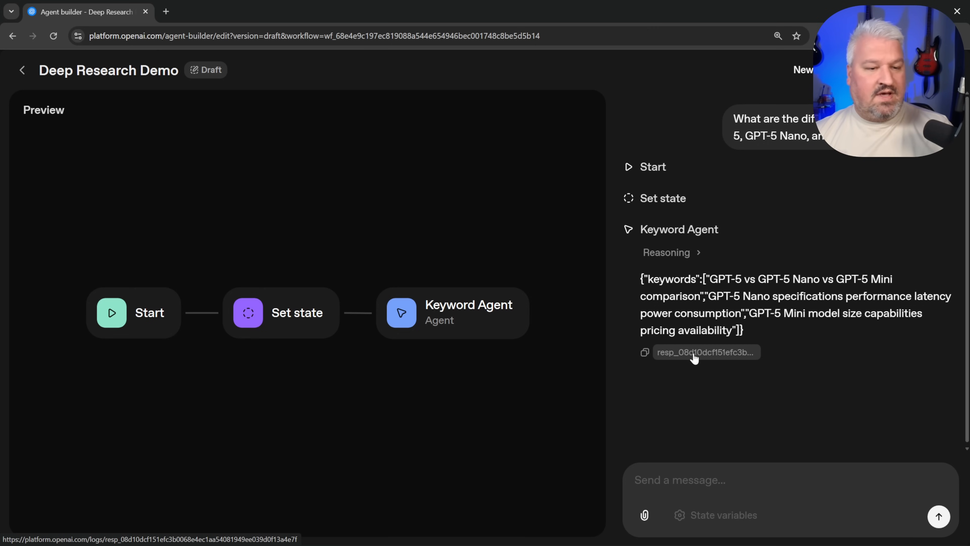
# Open the Keyword Agent's response log, examine its system instructions and JSON output, and return to the workflow preview.
pyautogui.click(712, 356)
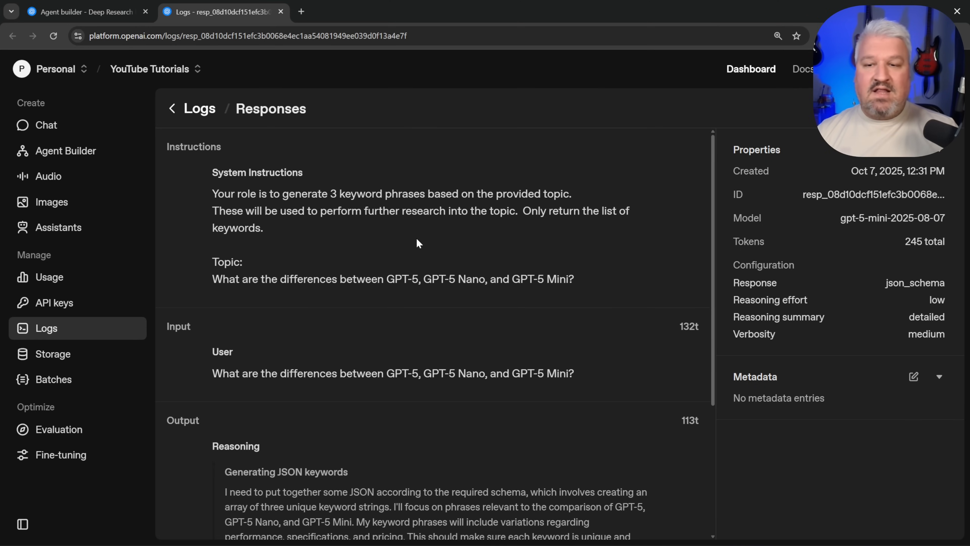
pyautogui.scroll(-5, 413, 245)
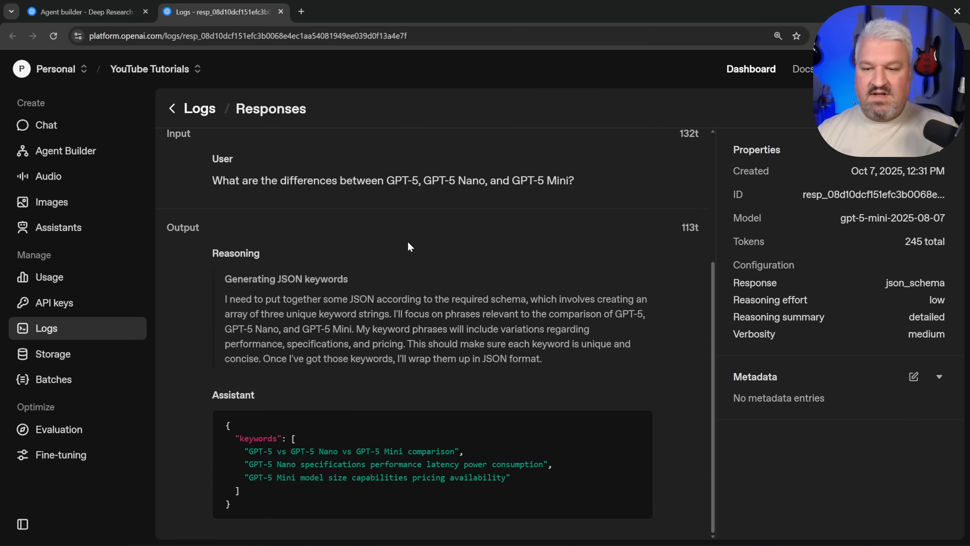
pyautogui.moveTo(221, 421); pyautogui.dragTo(291, 502)
pyautogui.hotkey('ctrl', 'w')
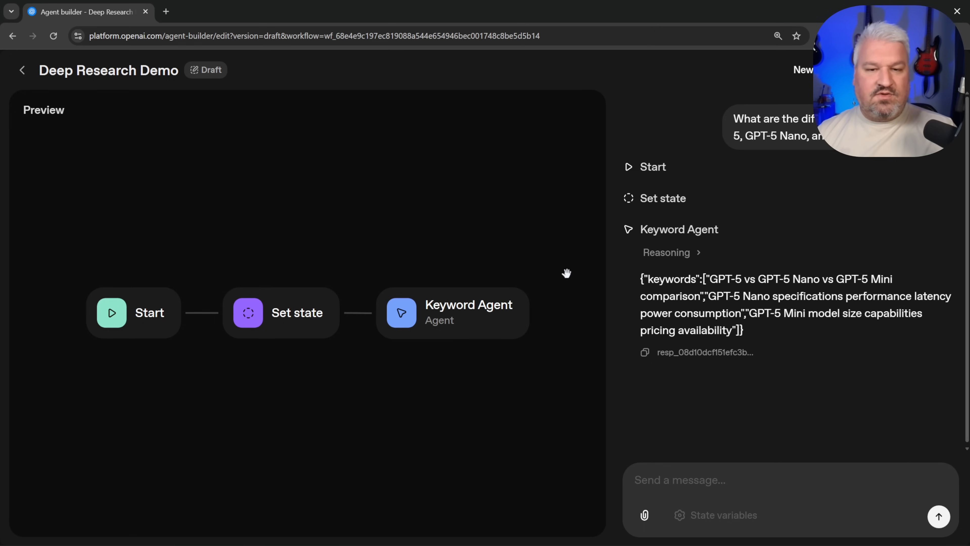
pyautogui.moveTo(566, 272); pyautogui.dragTo(470, 277)
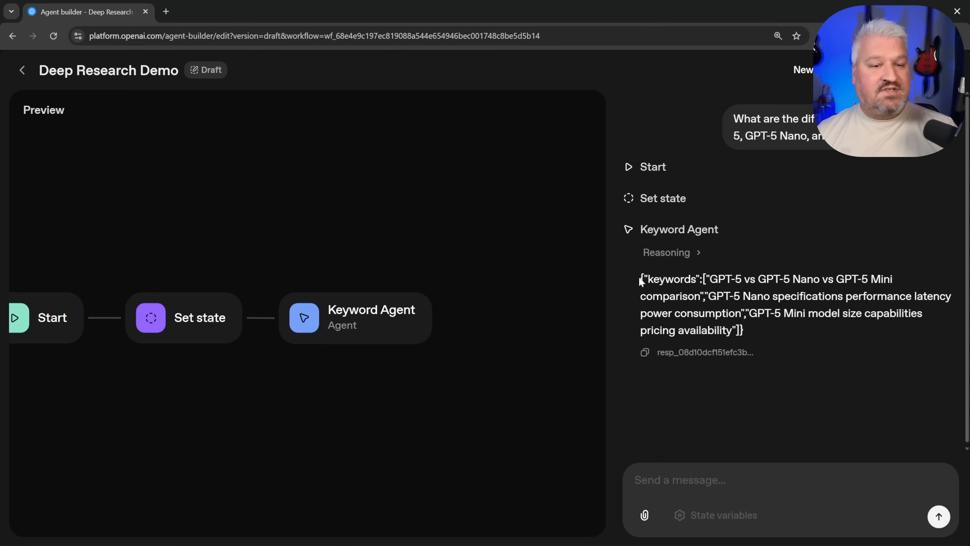
# Review the Keyword Agent's JSON keywords output in the preview and return to editing the workflow.
pyautogui.moveTo(641, 278); pyautogui.dragTo(784, 333)
pyautogui.click(910, 70)
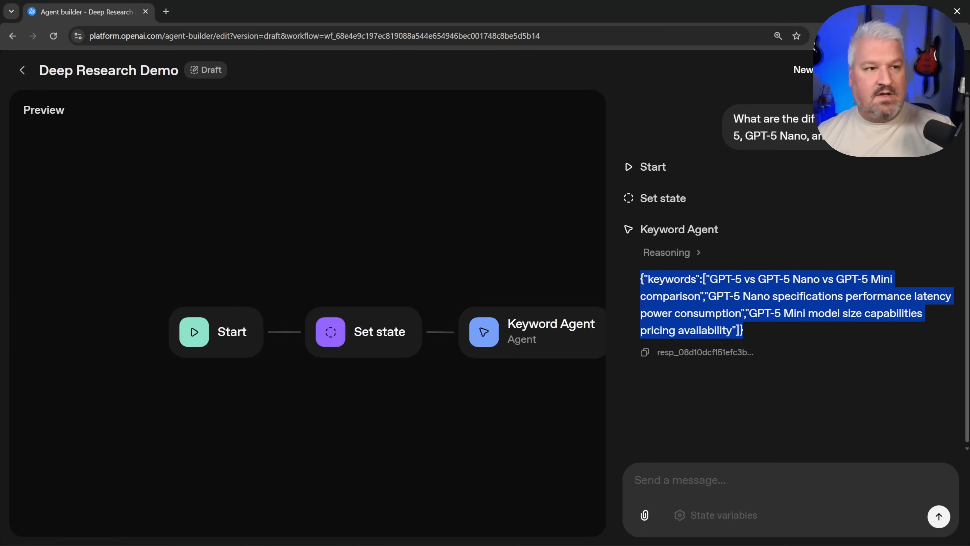
pyautogui.click(321, 319)
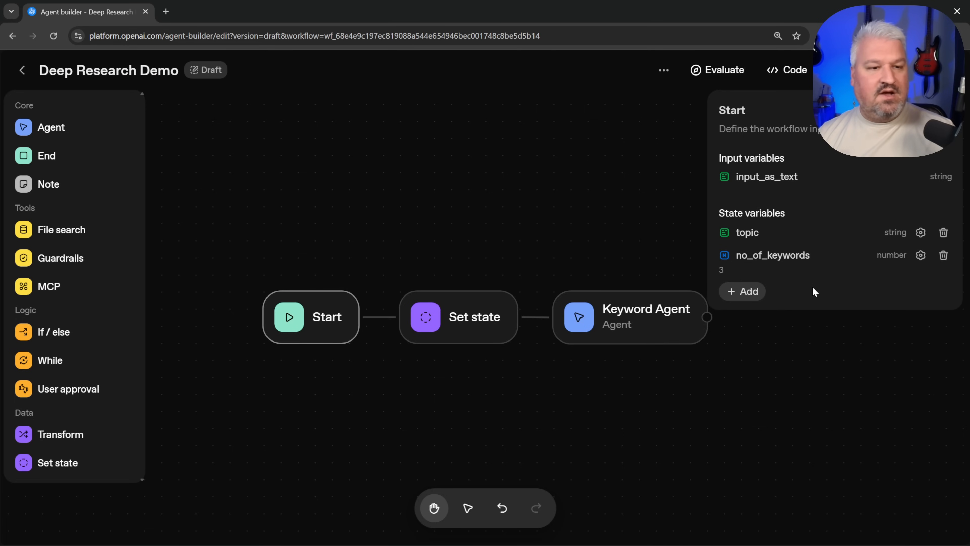
pyautogui.click(741, 297)
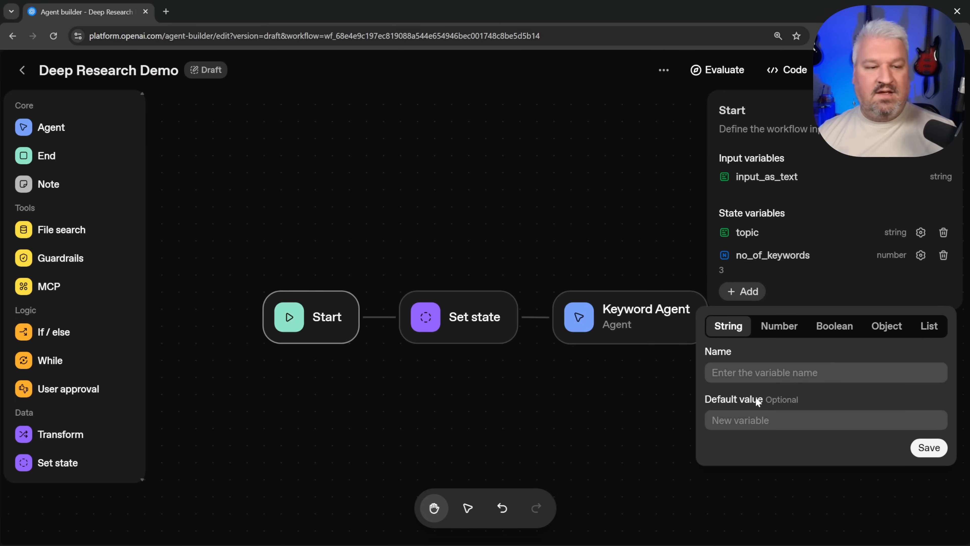
pyautogui.write('keywords')
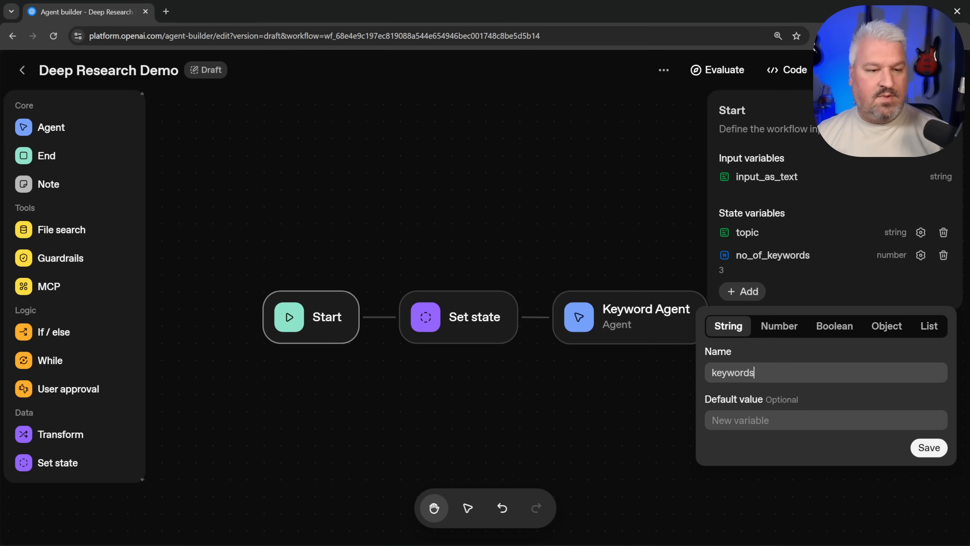
pyautogui.click(885, 329)
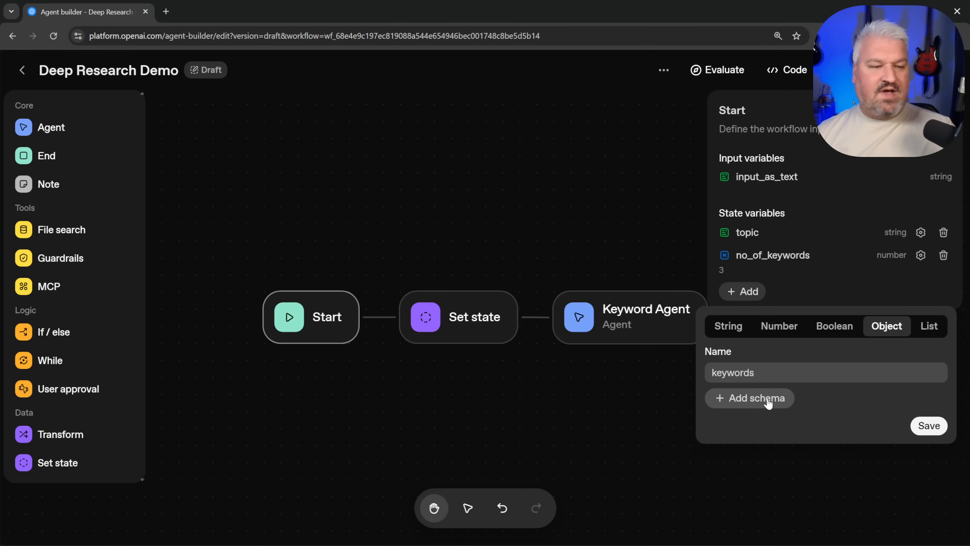
pyautogui.click(767, 398)
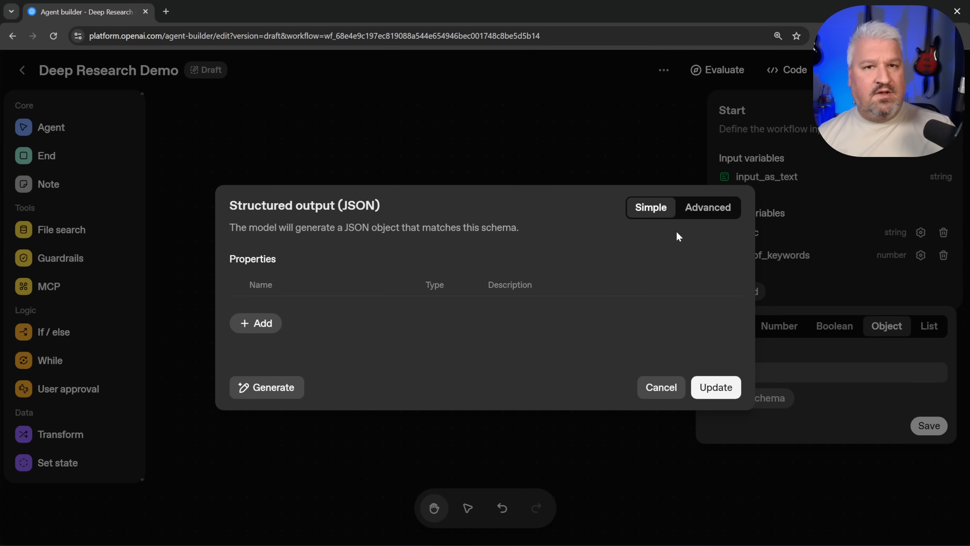
pyautogui.click(658, 391)
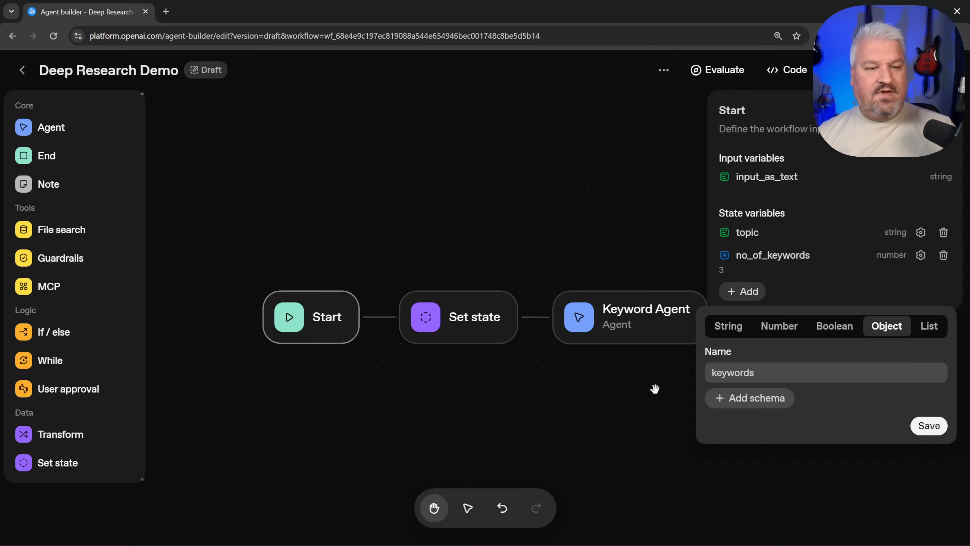
pyautogui.click(635, 405)
# Copy the full JSON source of the Keyword Agent's response_schema and close the schema without changes.
pyautogui.click(615, 323)
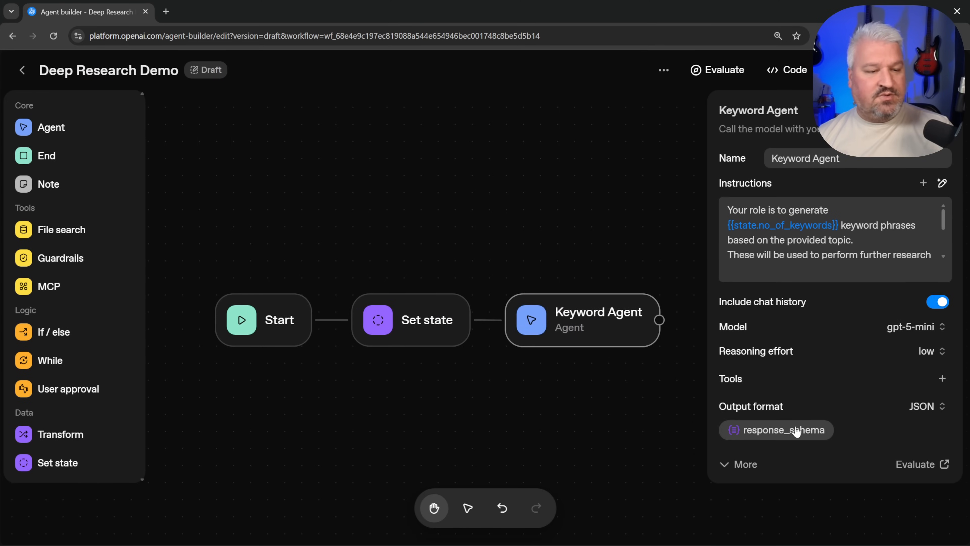
pyautogui.click(781, 432)
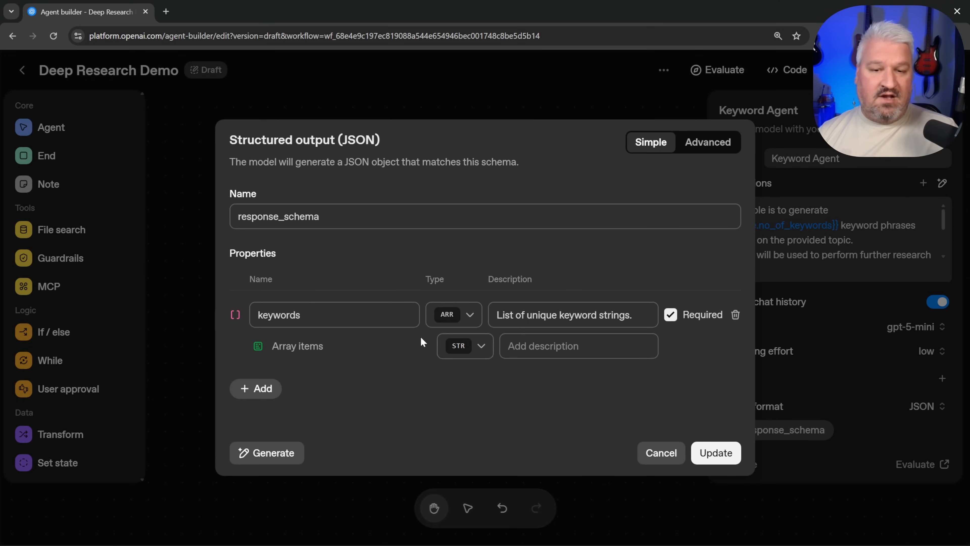
pyautogui.click(708, 141)
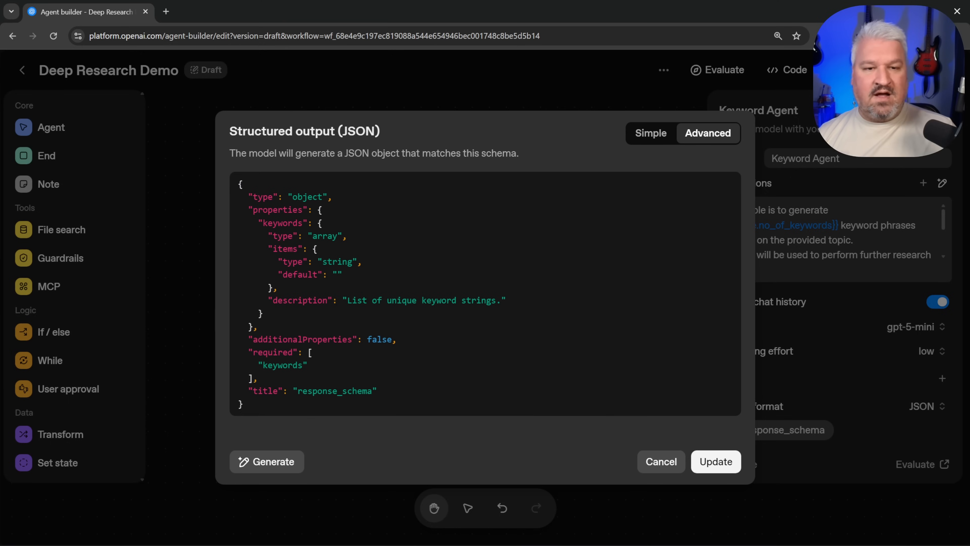
pyautogui.hotkey('ctrl', 'a')
pyautogui.hotkey('ctrl', 'c')
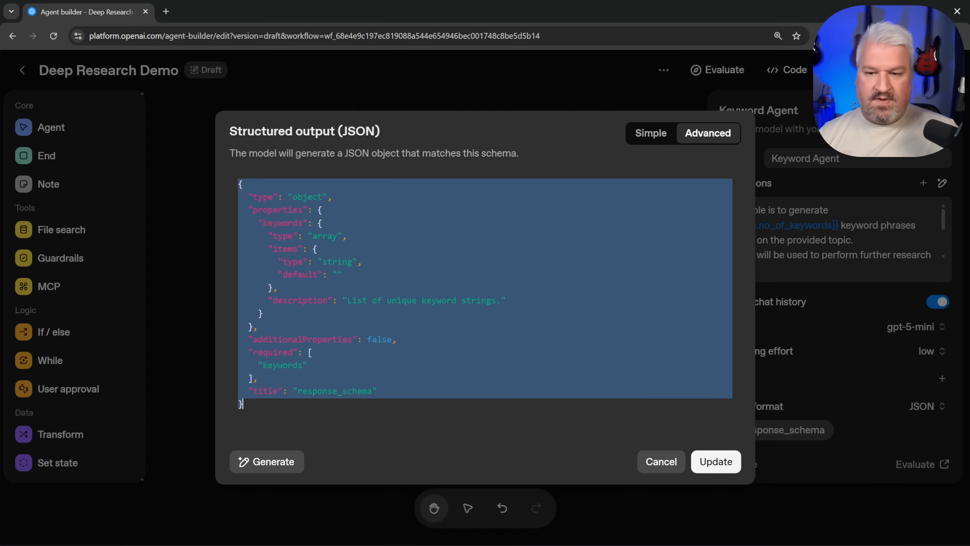
pyautogui.click(661, 462)
# Begin a new state variable on the Start node with type Object and name keywords.
pyautogui.click(270, 331)
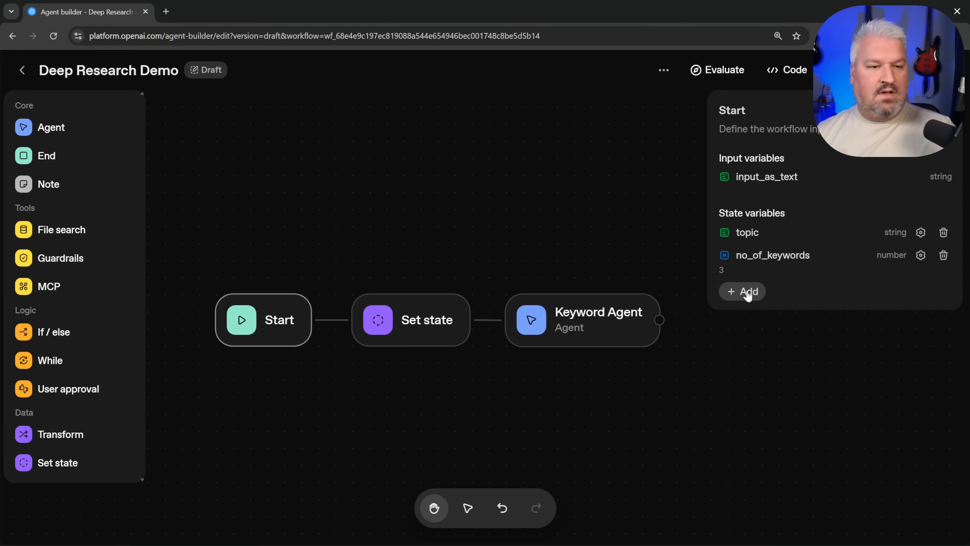
pyautogui.click(747, 292)
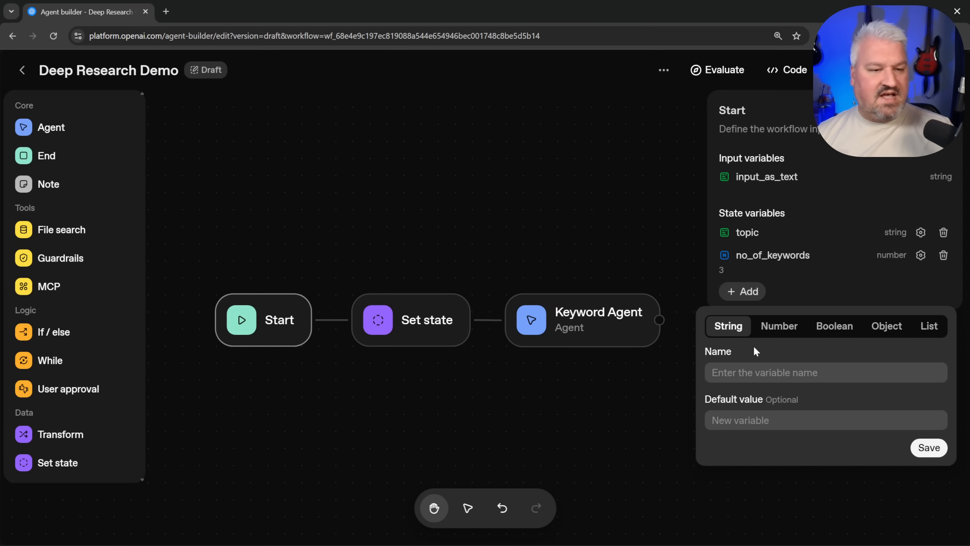
pyautogui.click(886, 326)
pyautogui.click(780, 369)
pyautogui.write('keywords')
pyautogui.press('BackSpace')
pyautogui.press('BackSpace')
pyautogui.press('BackSpace')
pyautogui.press('BackSpace')
pyautogui.press('BackSpace')
pyautogui.write('ywords')
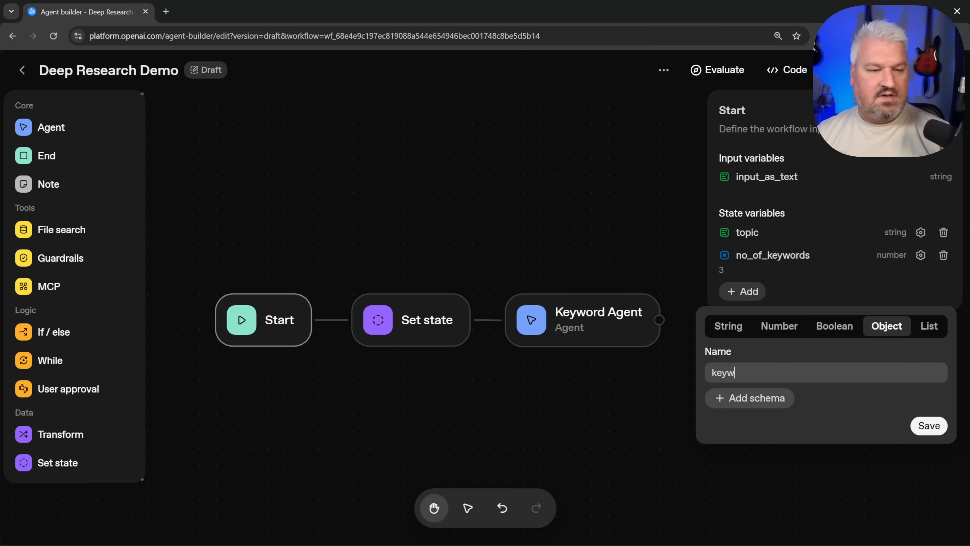
# Replace the keywords variable's schema with the copied response_schema JSON and save the variable.
pyautogui.click(756, 401)
pyautogui.click(705, 212)
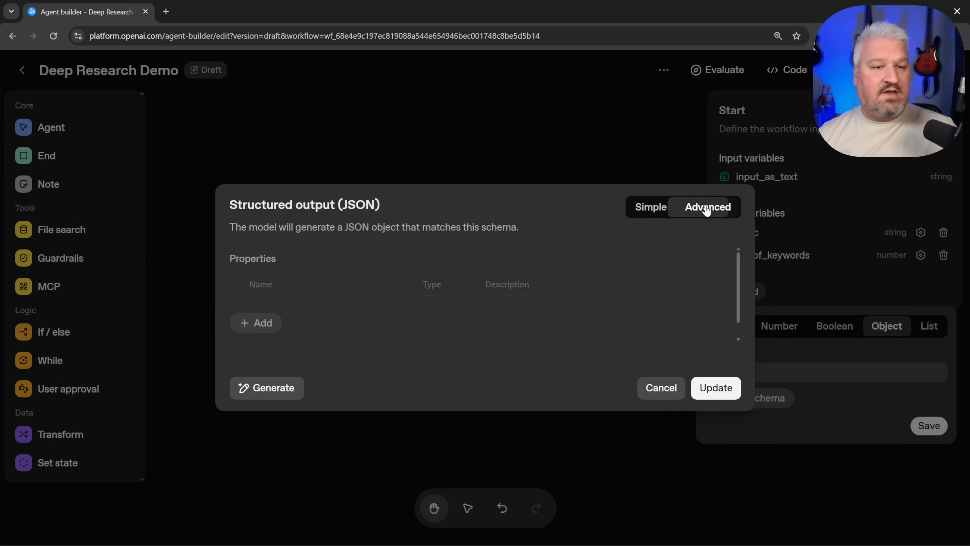
pyautogui.hotkey('ctrl', 'a')
pyautogui.hotkey('ctrl', 'v')
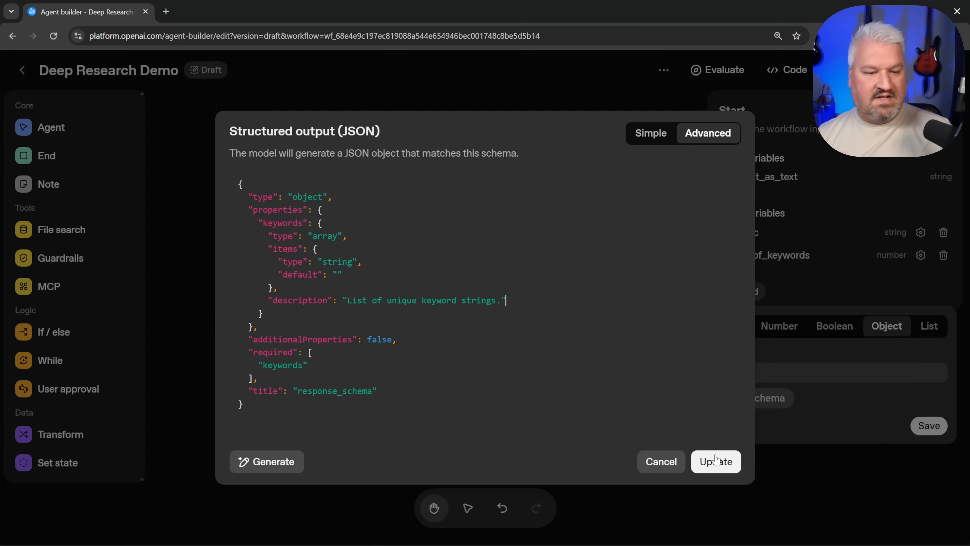
pyautogui.click(724, 468)
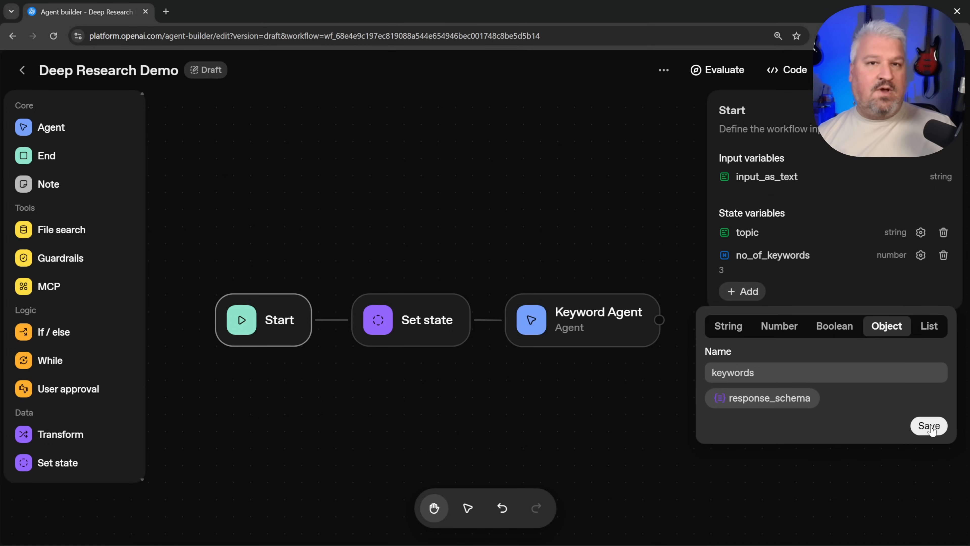
pyautogui.click(930, 427)
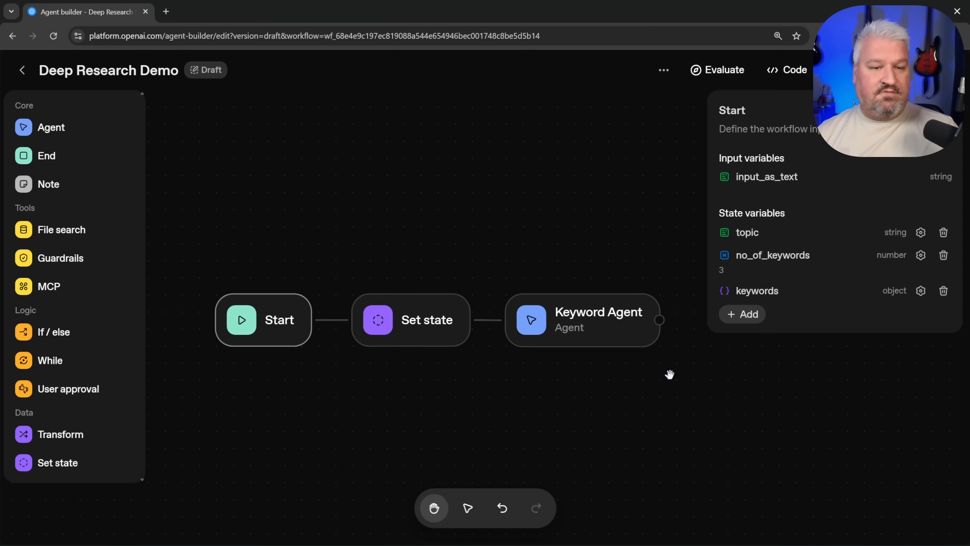
# Add a Set state node after the Keyword Agent, assigning the agent's parsed keywords array to the keywords object variable.
pyautogui.click(651, 381)
pyautogui.moveTo(704, 384); pyautogui.dragTo(557, 390)
pyautogui.moveTo(511, 327); pyautogui.dragTo(539, 331)
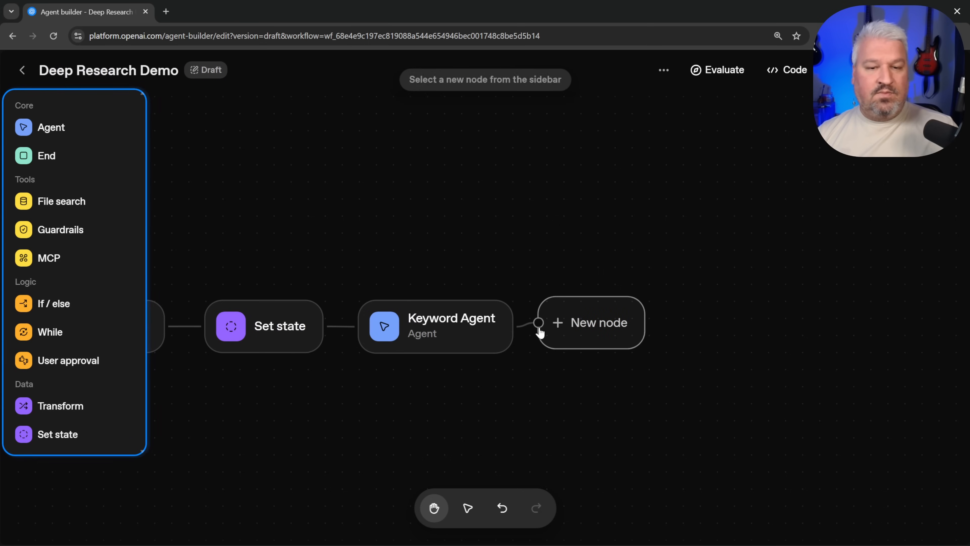
pyautogui.click(60, 435)
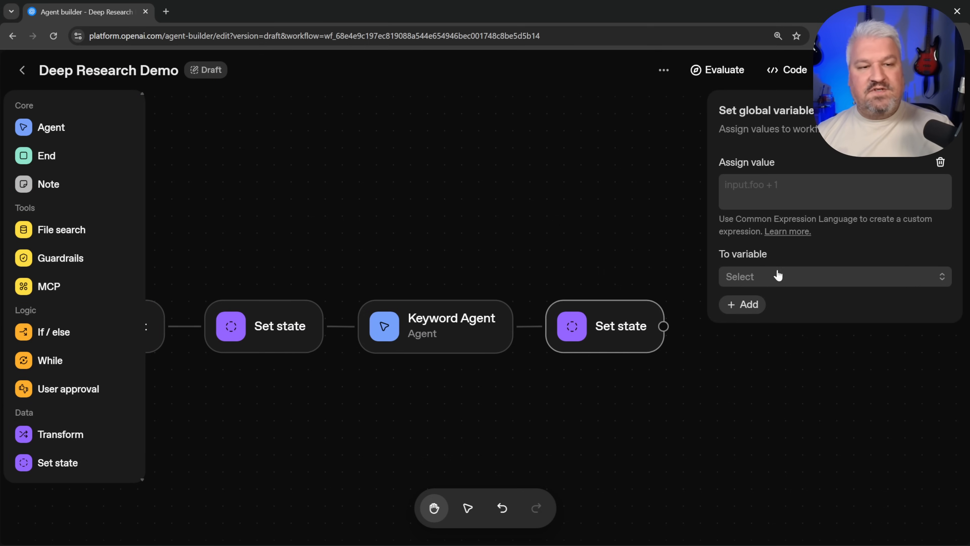
pyautogui.click(768, 276)
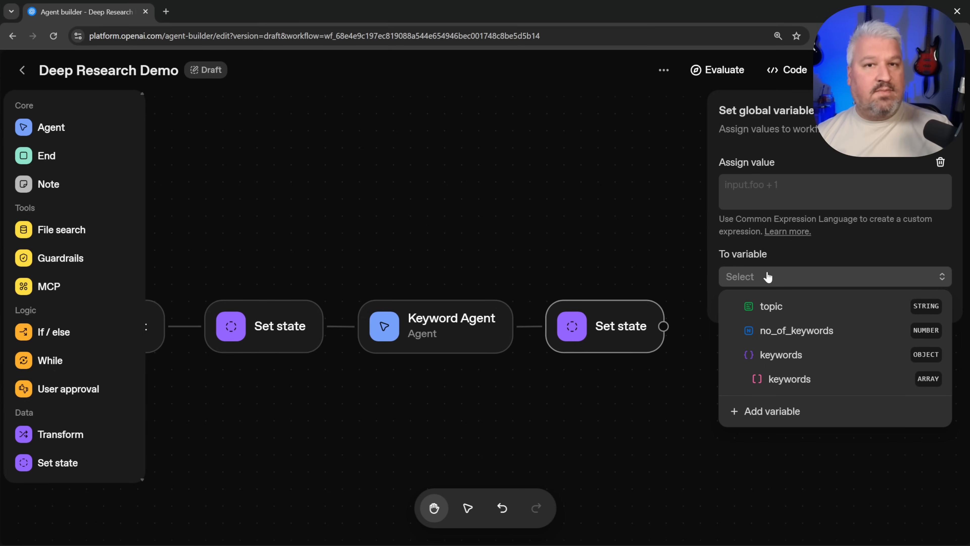
pyautogui.click(779, 355)
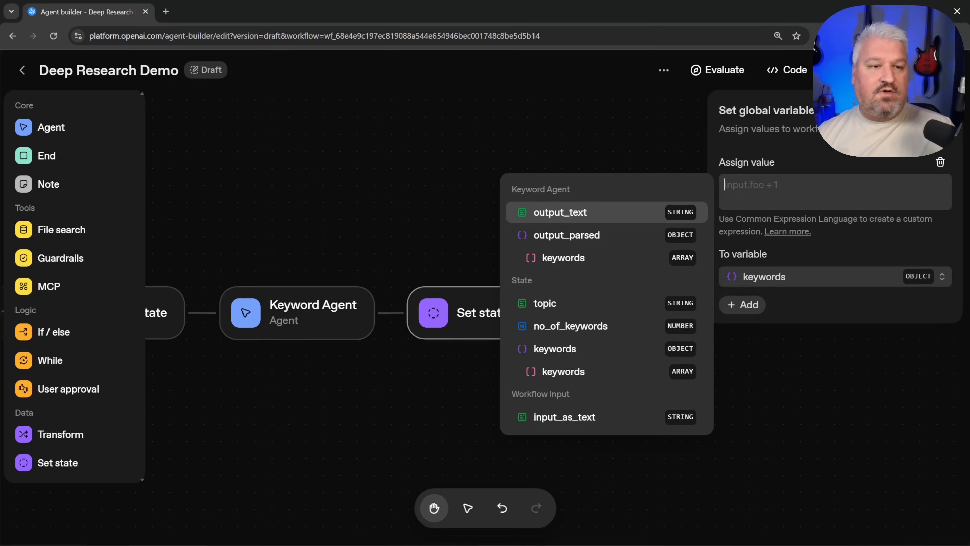
pyautogui.click(566, 259)
# Run the workflow in preview with "What are the differences between GPT-5, GPT-5 Nano, and GPT-5 Mini?", review the second Set state step, and return to editing.
pyautogui.click(855, 70)
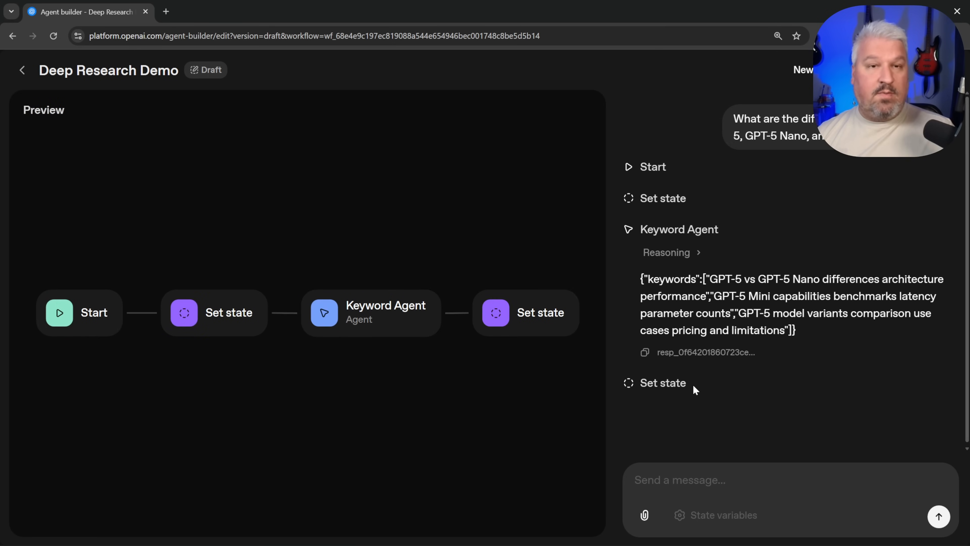
pyautogui.moveTo(641, 383); pyautogui.dragTo(700, 388)
pyautogui.click(700, 385)
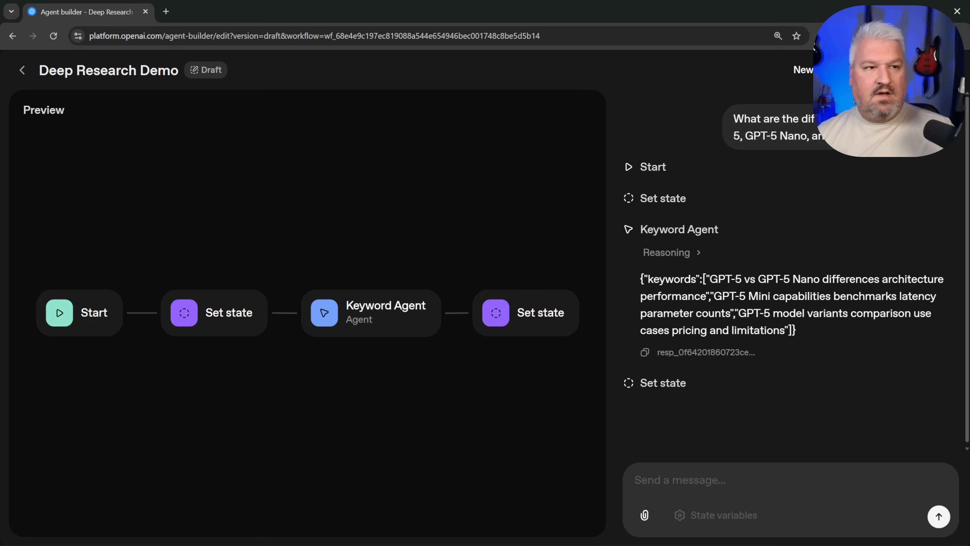
pyautogui.click(911, 70)
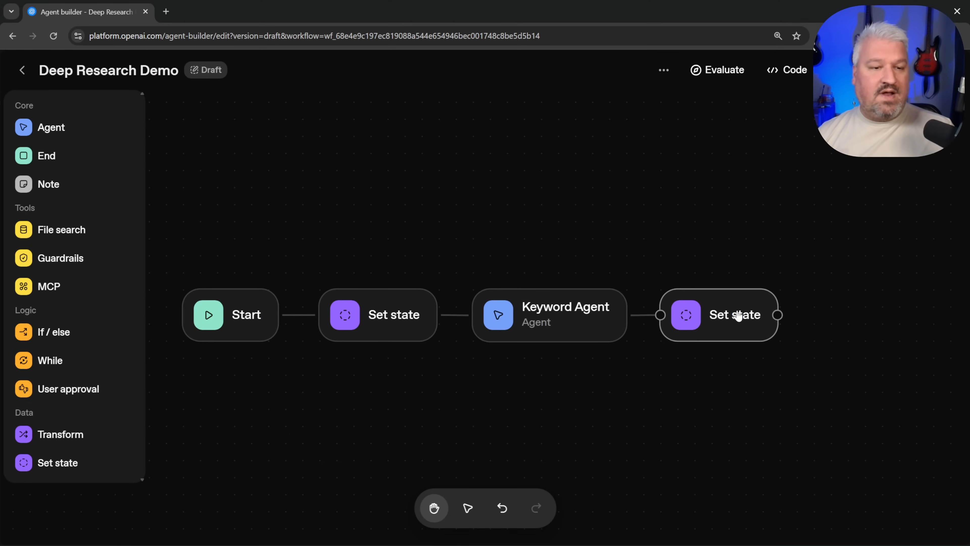
# Add an End node connected after the second Set state node.
pyautogui.hscroll(6, 732, 316)
pyautogui.moveTo(536, 311); pyautogui.dragTo(576, 312)
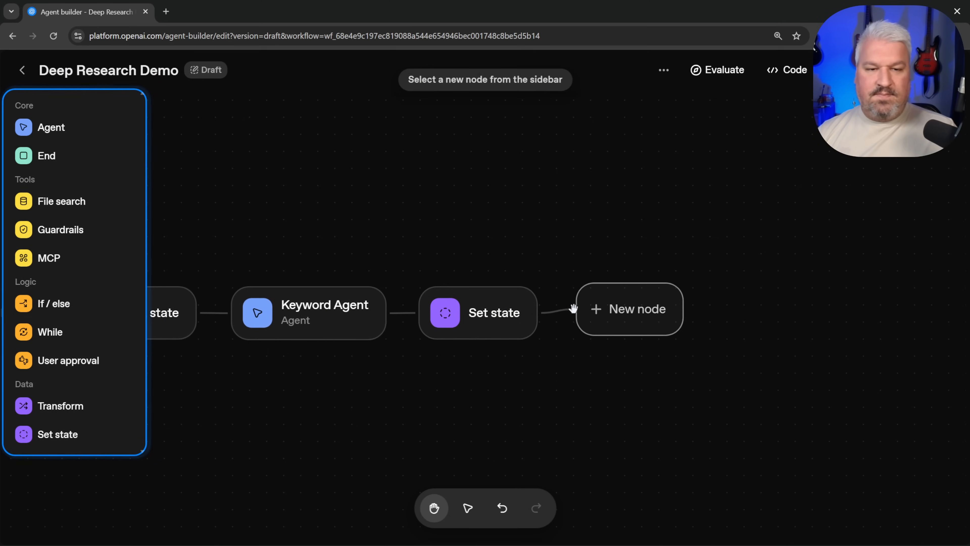
pyautogui.click(45, 156)
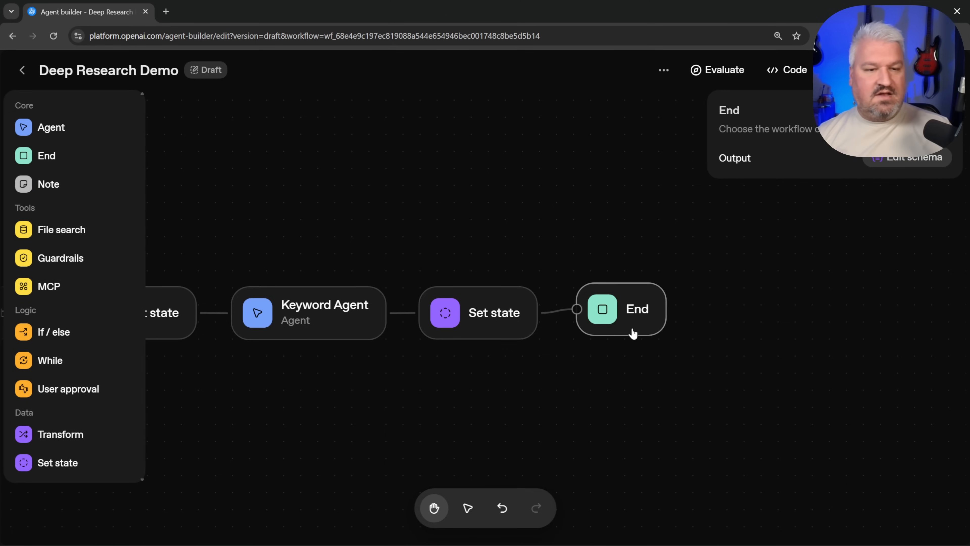
# Define the End node's output schema with an array property named keywords whose value is the parsed keywords array, and save it.
pyautogui.click(883, 158)
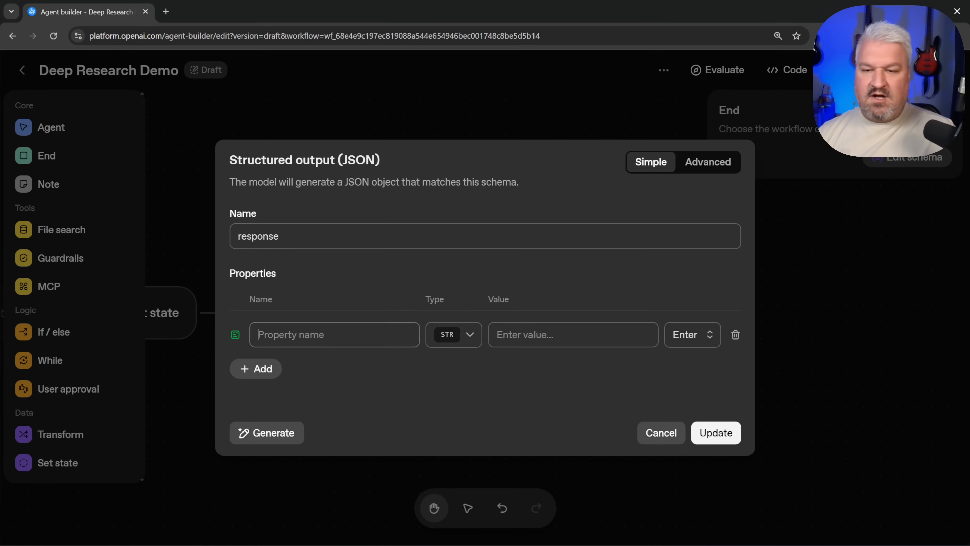
pyautogui.write('keywords')
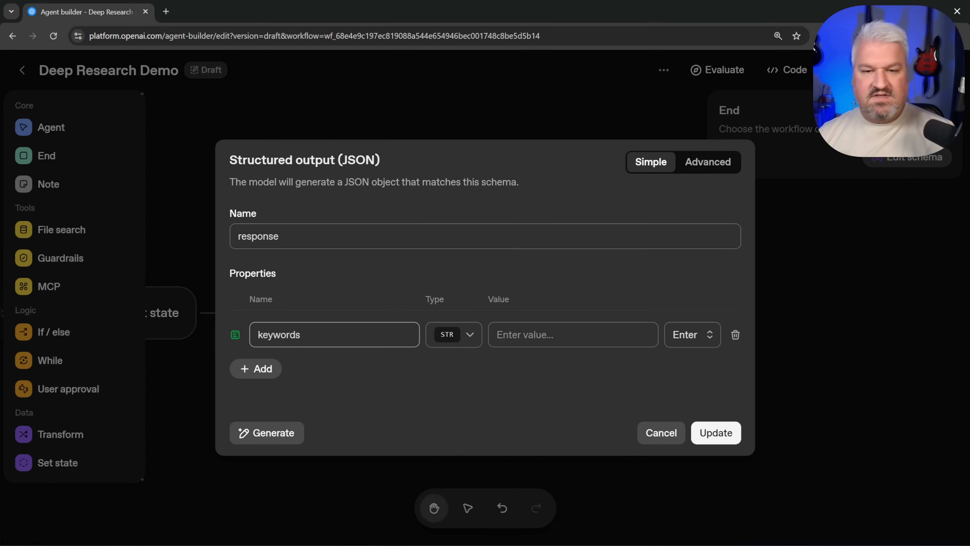
pyautogui.click(471, 336)
pyautogui.click(445, 479)
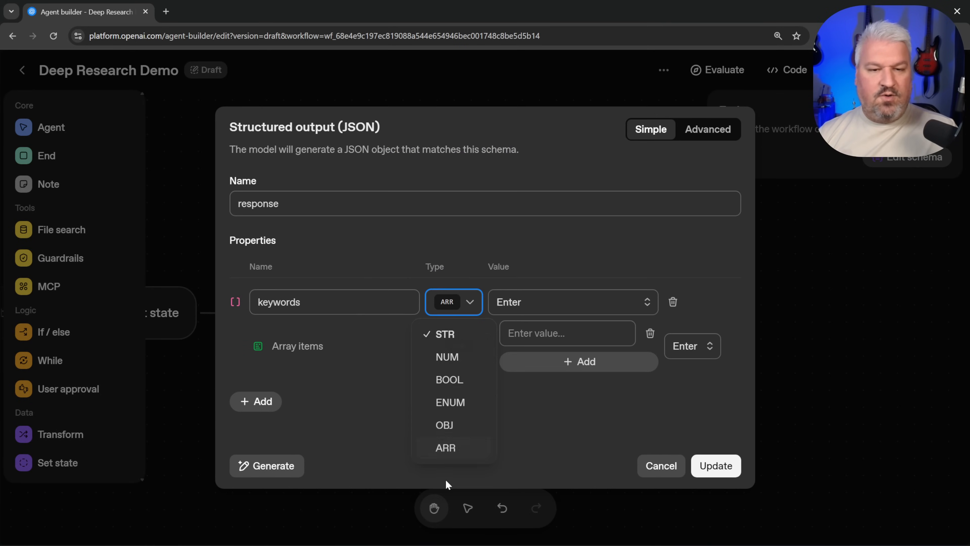
pyautogui.click(584, 302)
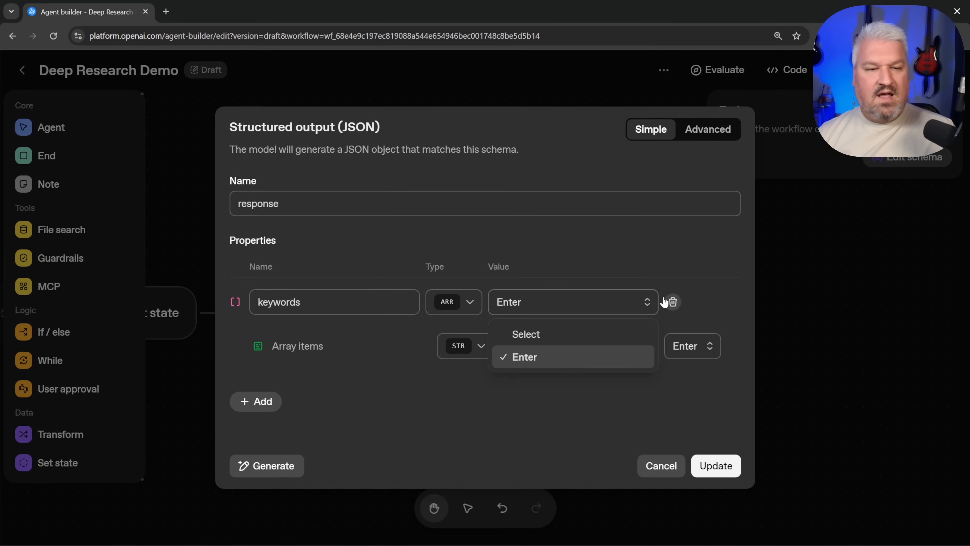
pyautogui.click(532, 335)
pyautogui.click(554, 302)
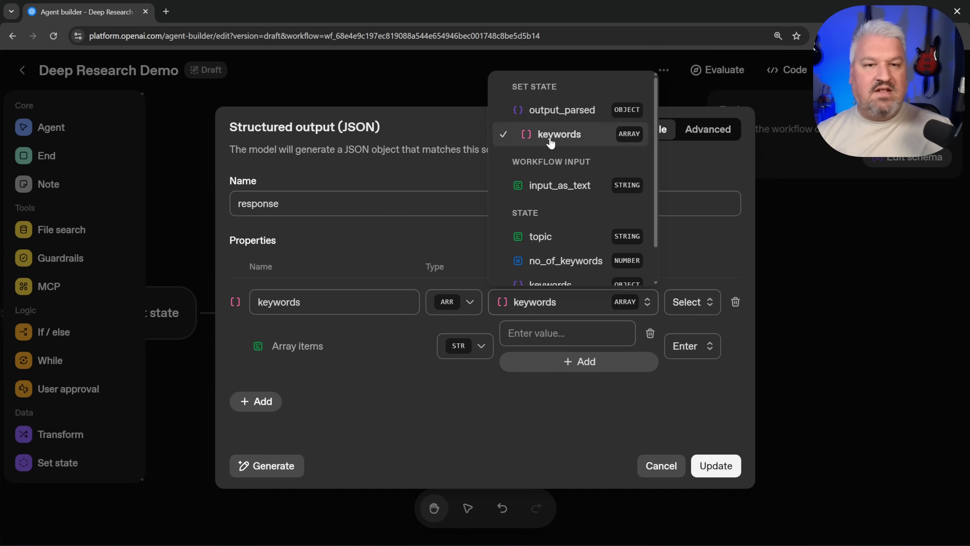
pyautogui.click(548, 138)
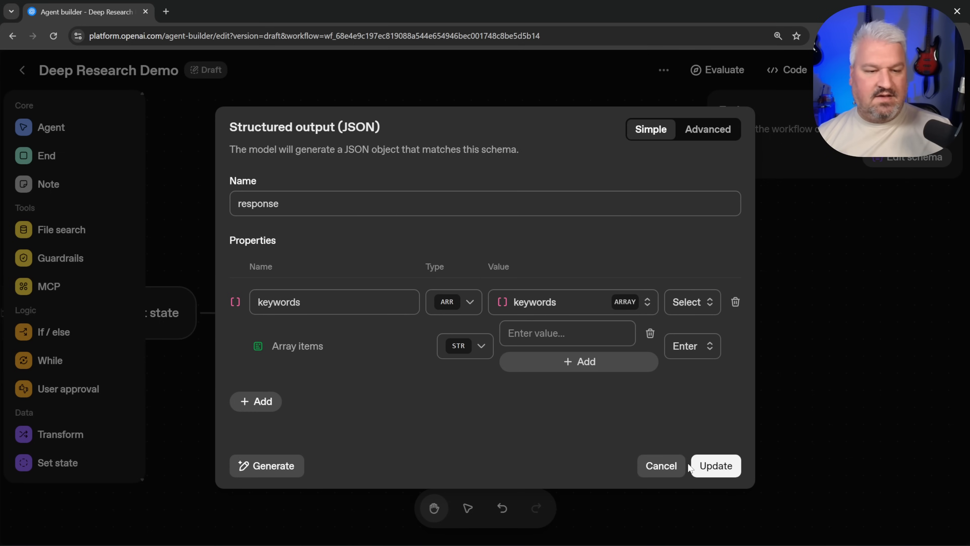
pyautogui.click(711, 466)
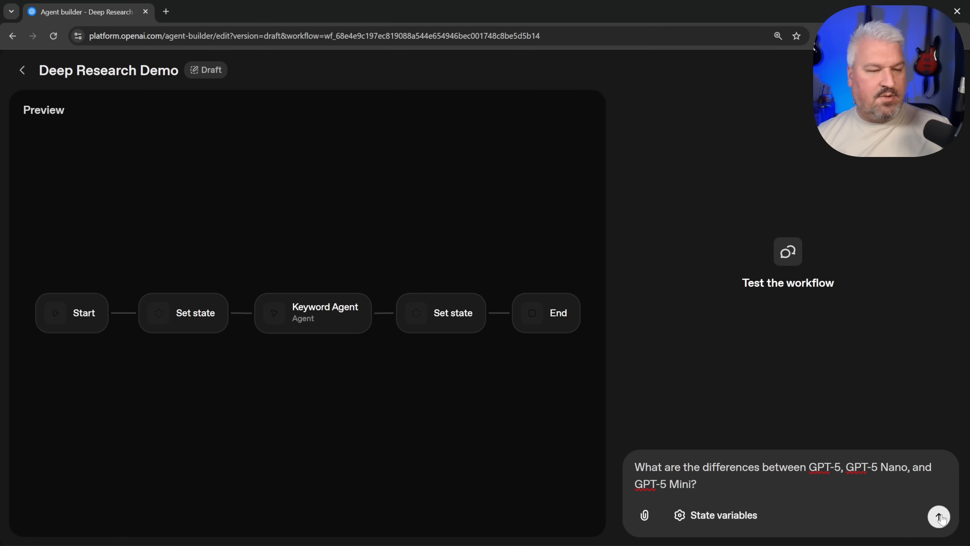
# Run the workflow through the End node in preview with "What are the differences between GPT-5, GPT-5 Nano, and GPT-5 Mini?".
pyautogui.click(939, 516)
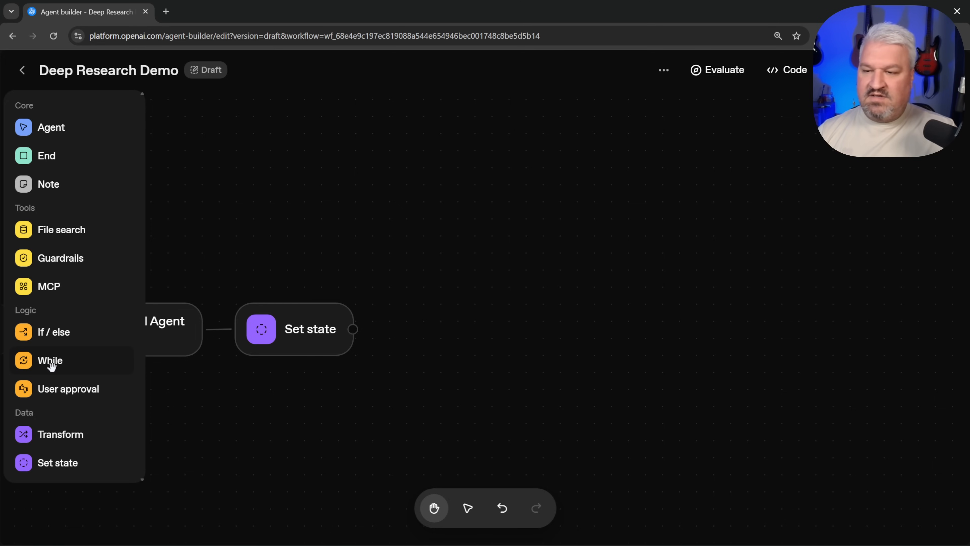
# Add a While node to the canvas and connect the second Set state node to its input.
pyautogui.moveTo(52, 364); pyautogui.dragTo(498, 300)
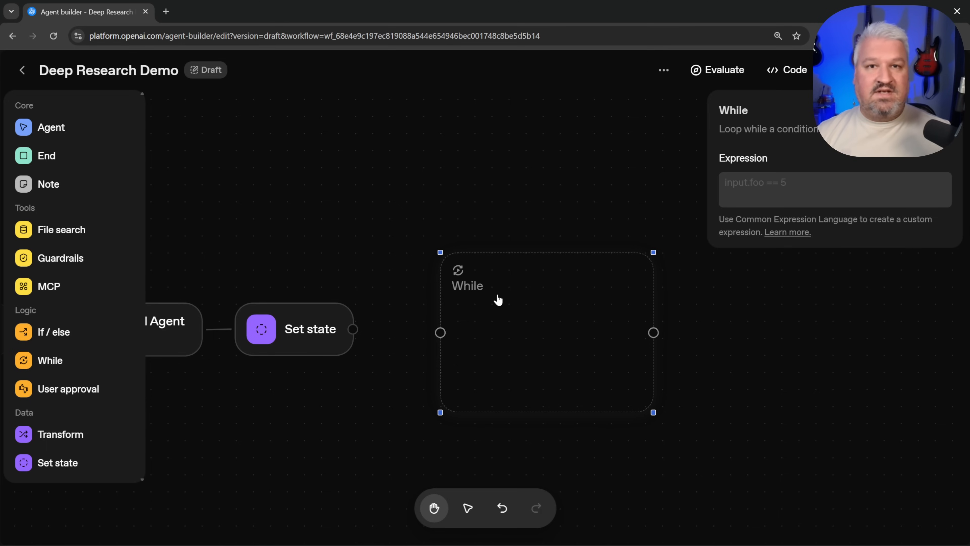
pyautogui.moveTo(353, 329); pyautogui.dragTo(473, 340)
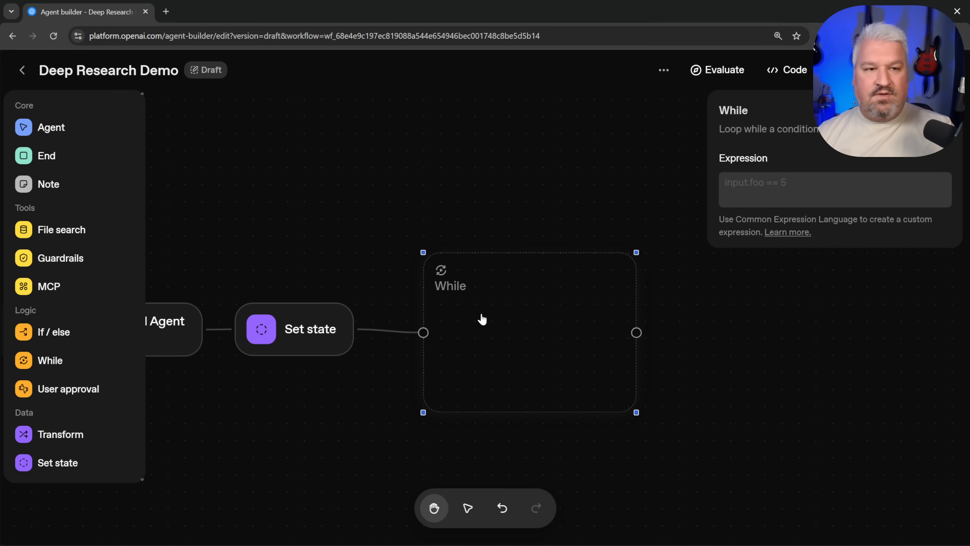
# Review the Common Expression Language reference and the variables available for the While node's expression.
pyautogui.click(760, 185)
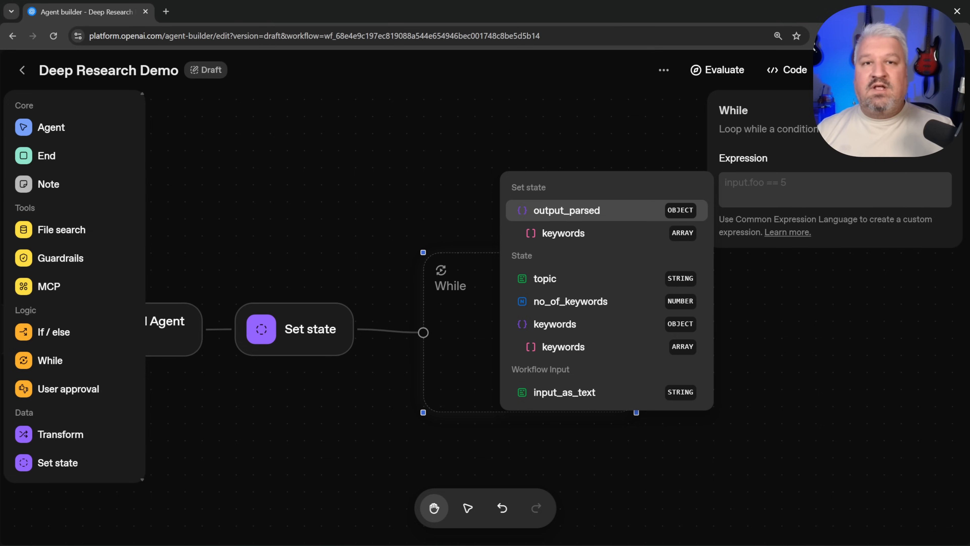
pyautogui.moveTo(736, 219); pyautogui.dragTo(860, 219)
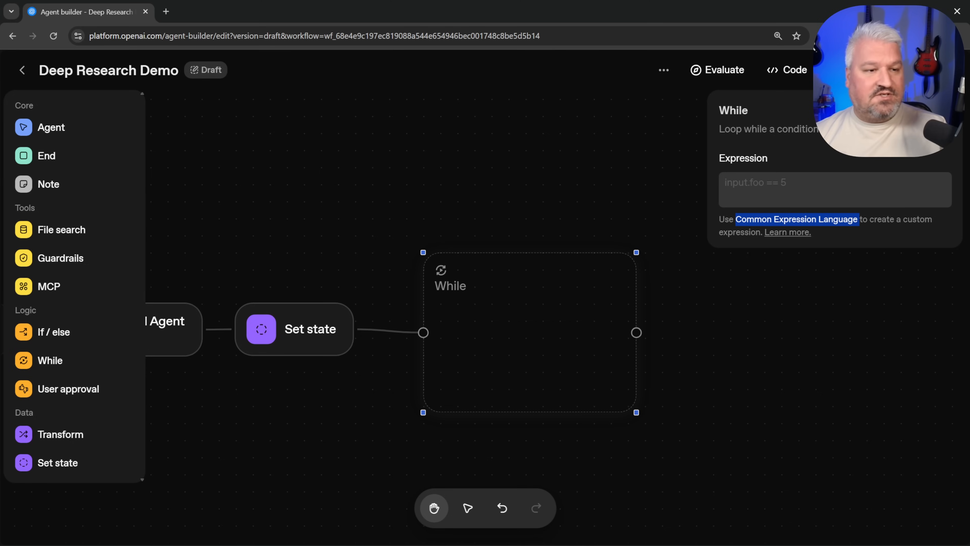
pyautogui.click(790, 233)
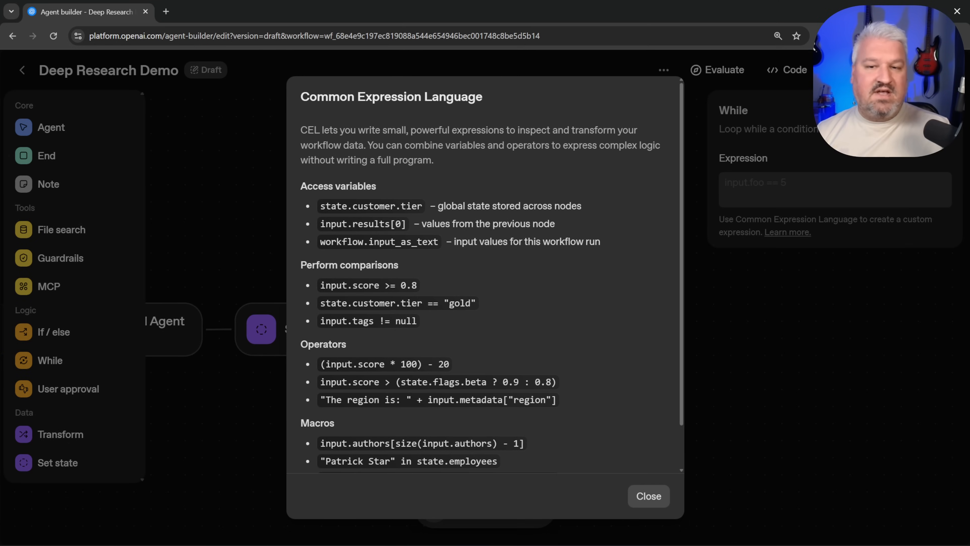
pyautogui.scroll(-2, 375, 338)
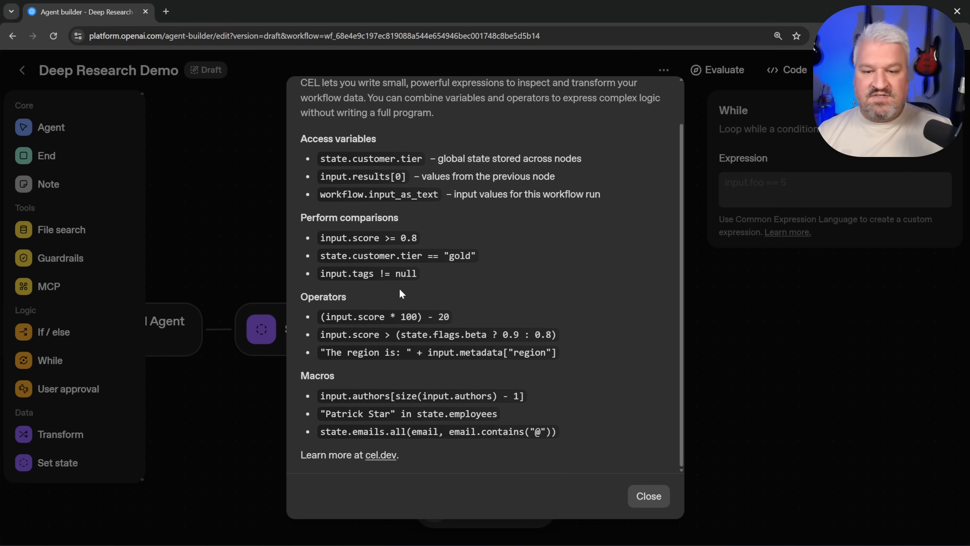
pyautogui.scroll(2, 365, 389)
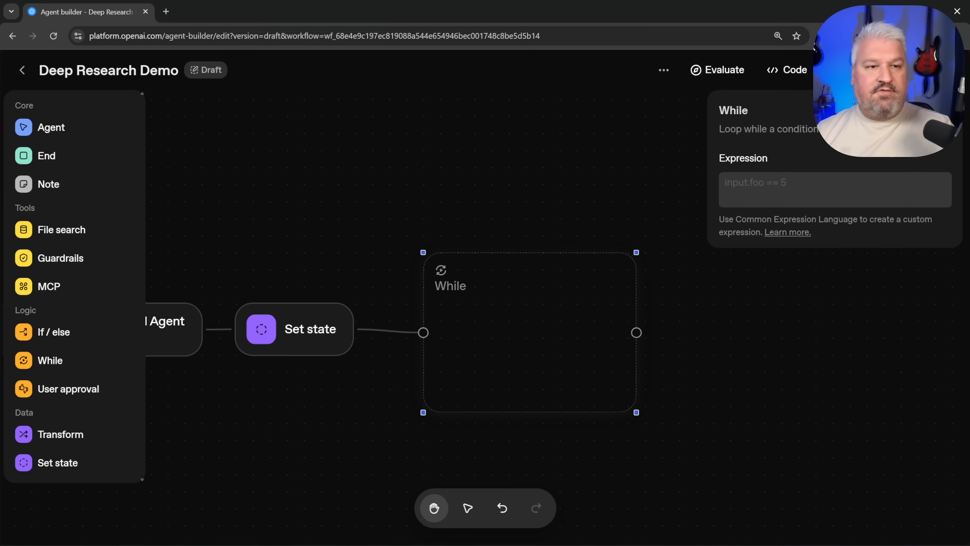
pyautogui.click(761, 191)
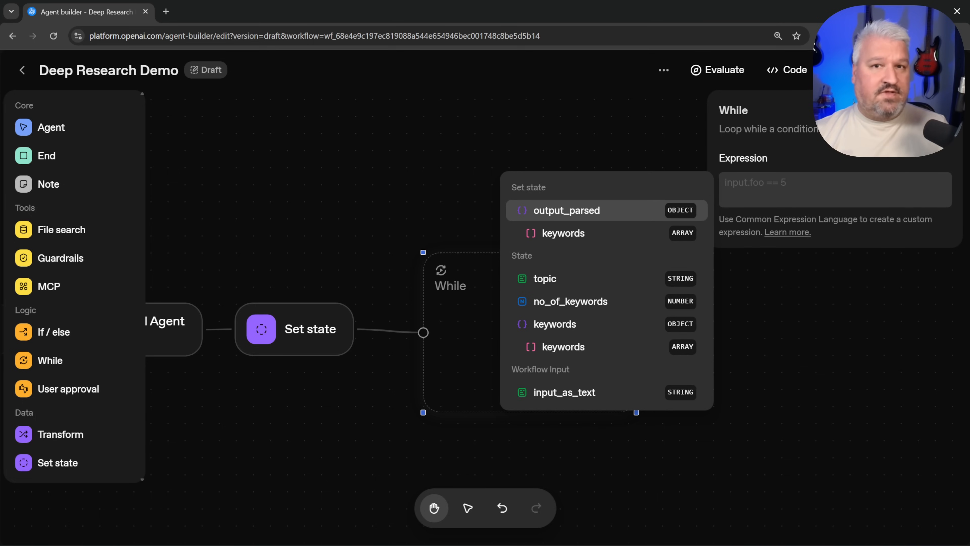
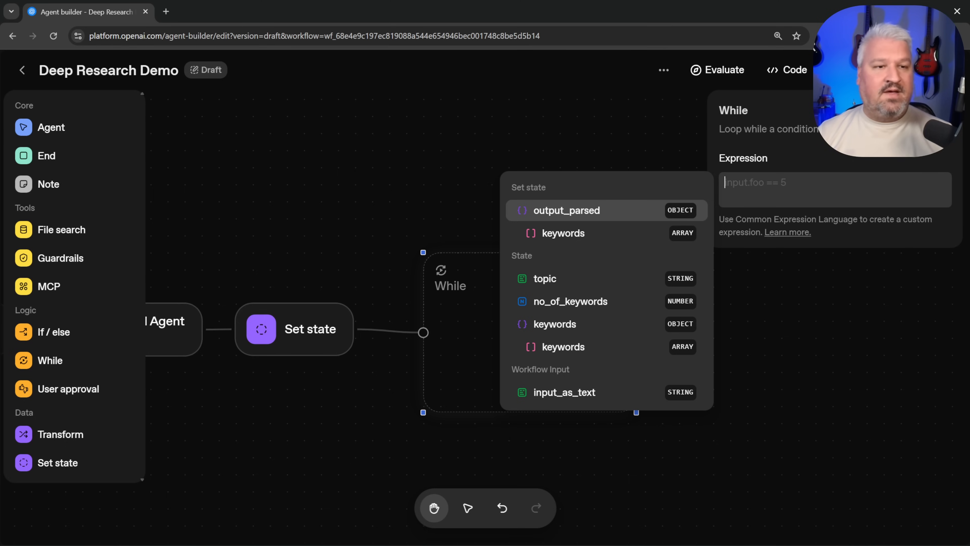
# Add a number state variable named current_iteration with default value 0 to the Start node.
pyautogui.click(332, 157)
pyautogui.moveTo(310, 209); pyautogui.dragTo(553, 182)
pyautogui.moveTo(392, 208); pyautogui.dragTo(604, 190)
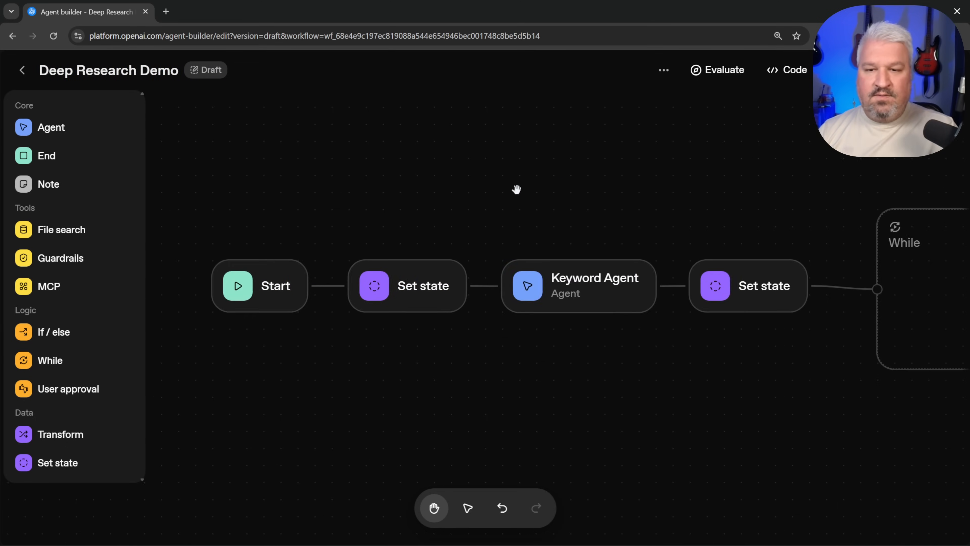
pyautogui.click(254, 289)
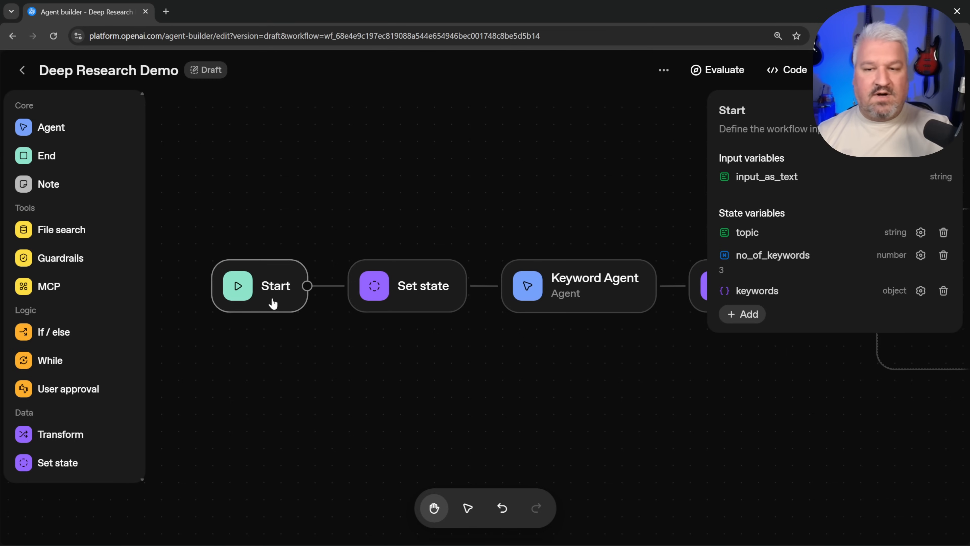
pyautogui.click(746, 316)
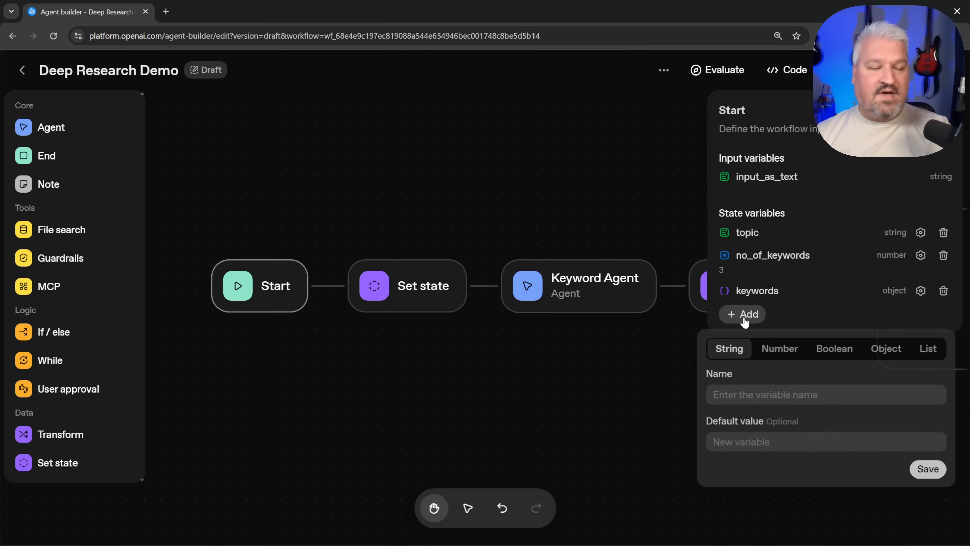
pyautogui.click(780, 354)
pyautogui.write('cur')
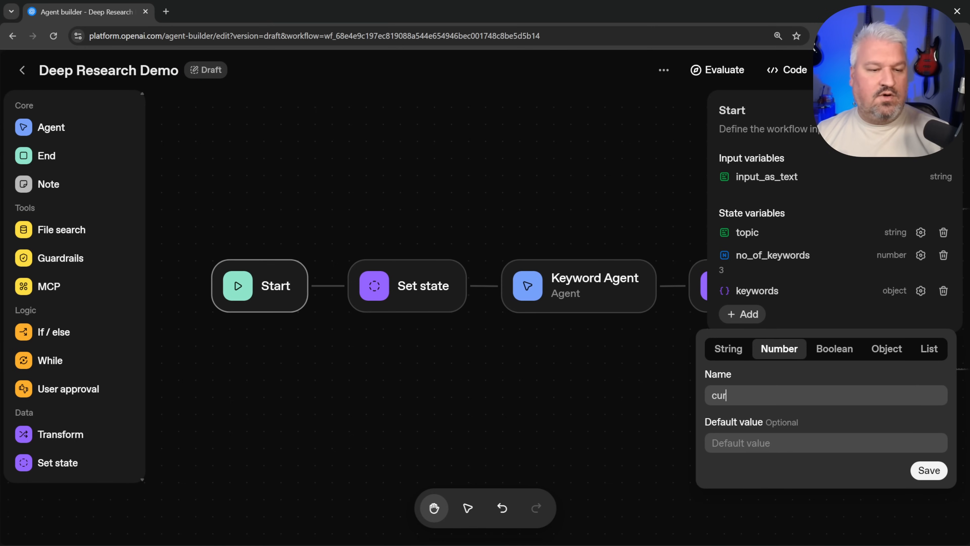
pyautogui.write('rent_iteration')
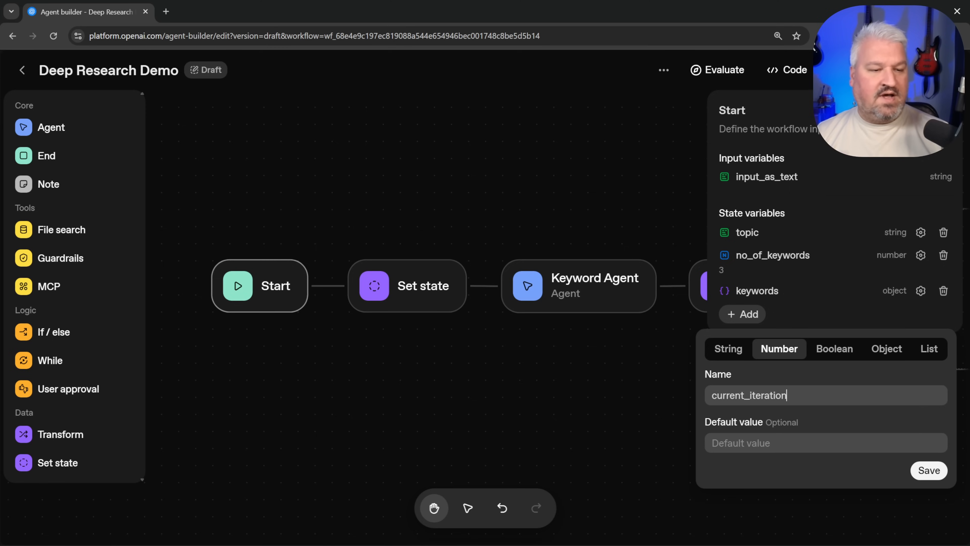
pyautogui.press('Tab')
pyautogui.write('0')
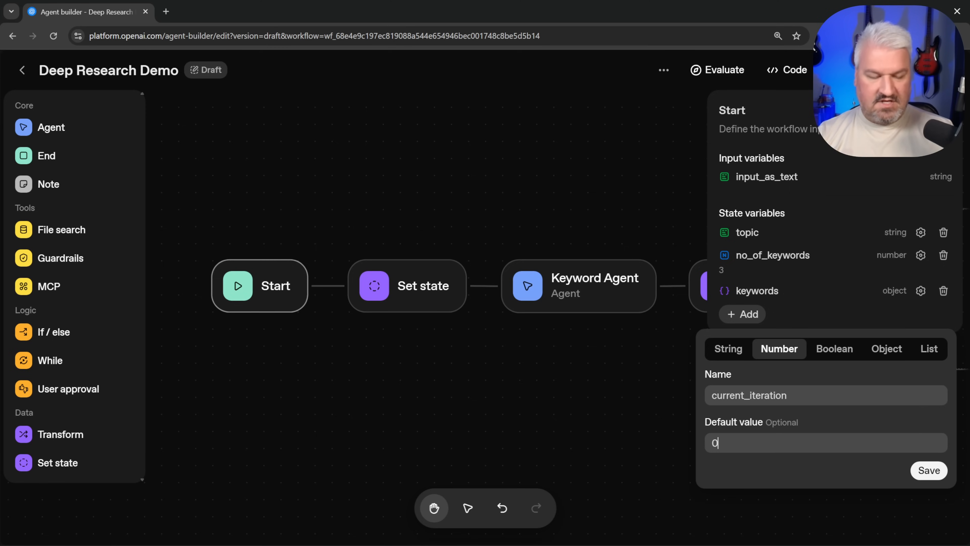
pyautogui.click(928, 469)
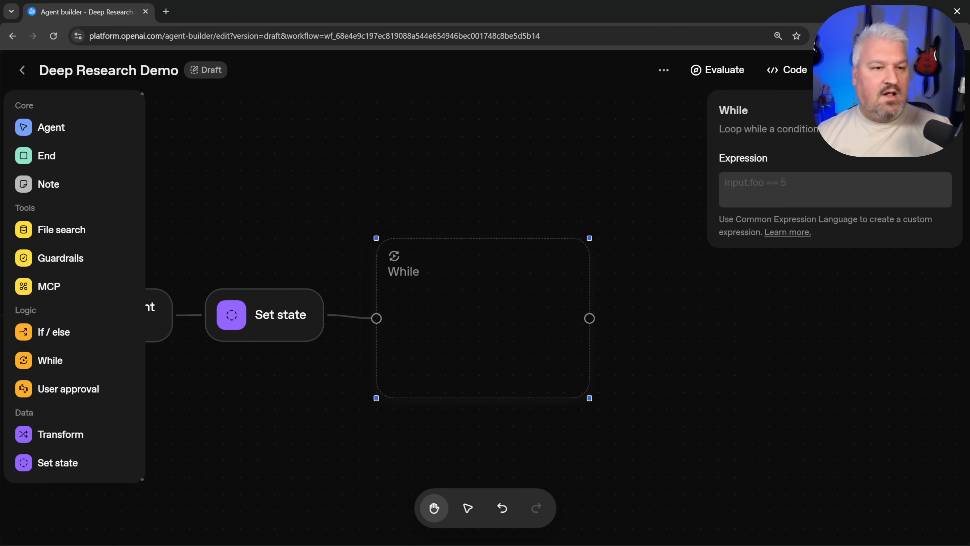
# Set the While node's expression to state.current_iteration < state.no_of_keywords.
pyautogui.click(840, 187)
pyautogui.press('Down')
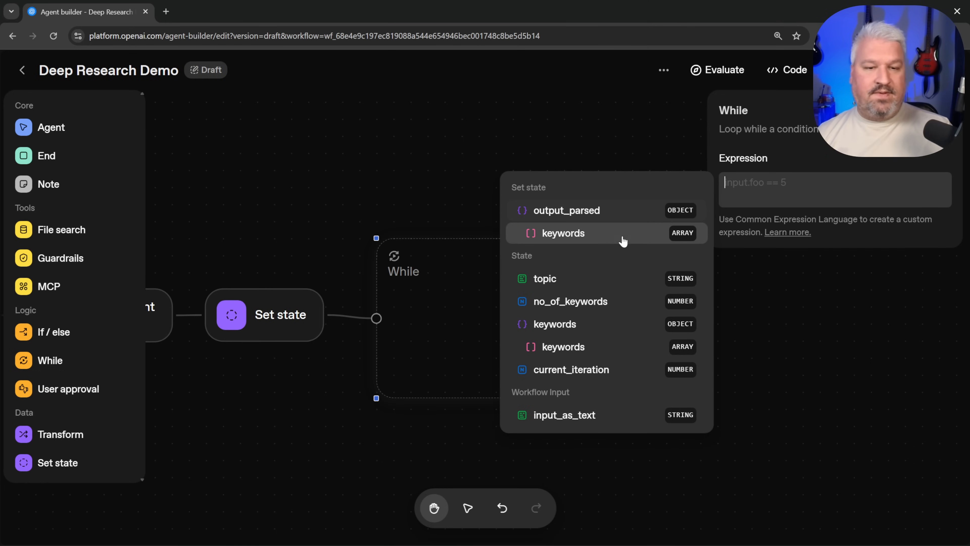
pyautogui.write('state.')
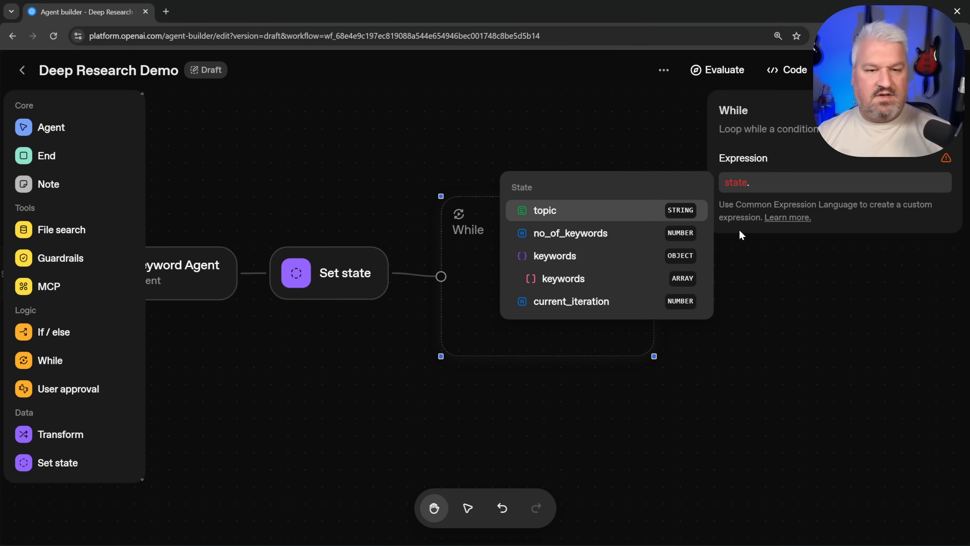
pyautogui.click(585, 301)
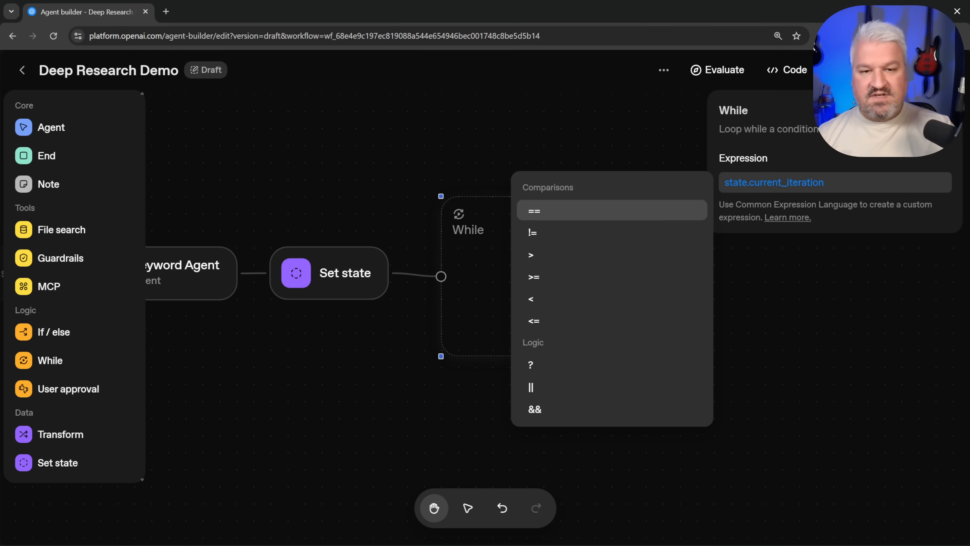
pyautogui.click(533, 302)
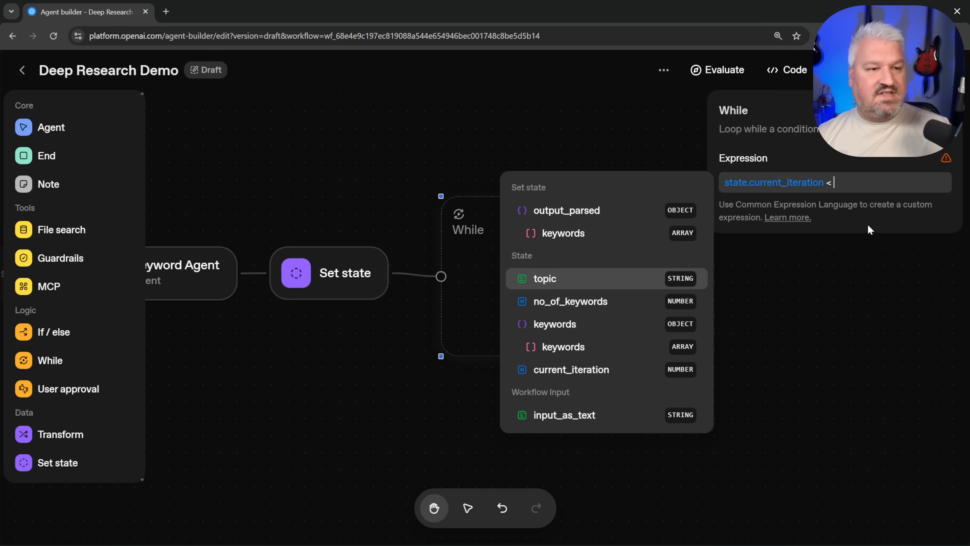
pyautogui.click(579, 305)
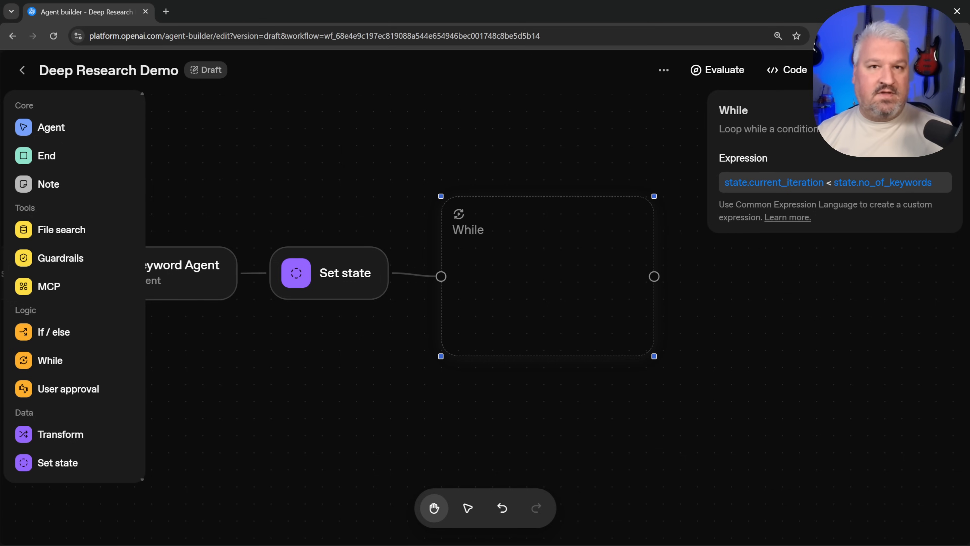
pyautogui.moveTo(824, 183); pyautogui.dragTo(715, 188)
pyautogui.click(798, 183)
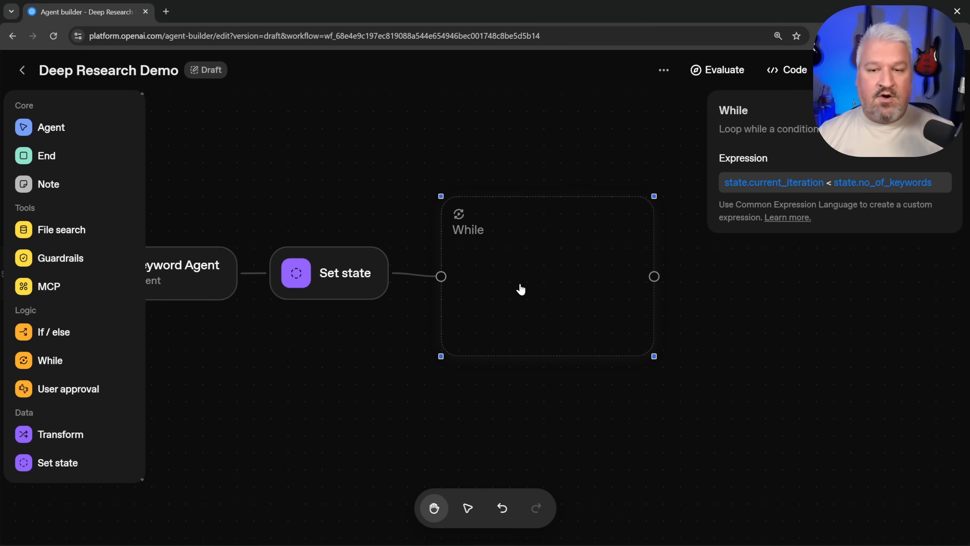
# Place a Set state node inside the While loop and open its settings.
pyautogui.moveTo(48, 463); pyautogui.dragTo(524, 259)
pyautogui.click(573, 297)
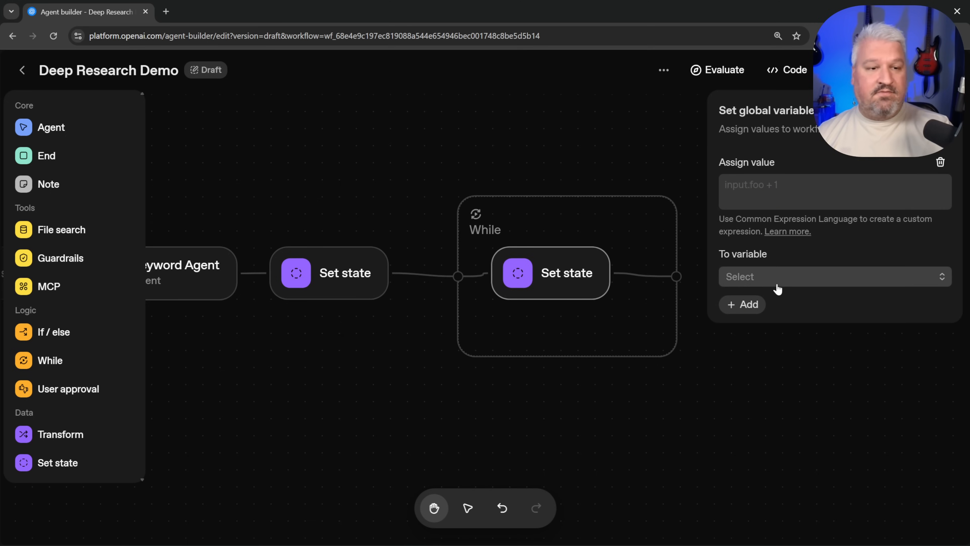
# Add a string state variable named current_keyword without a default value to the Start node.
pyautogui.click(392, 243)
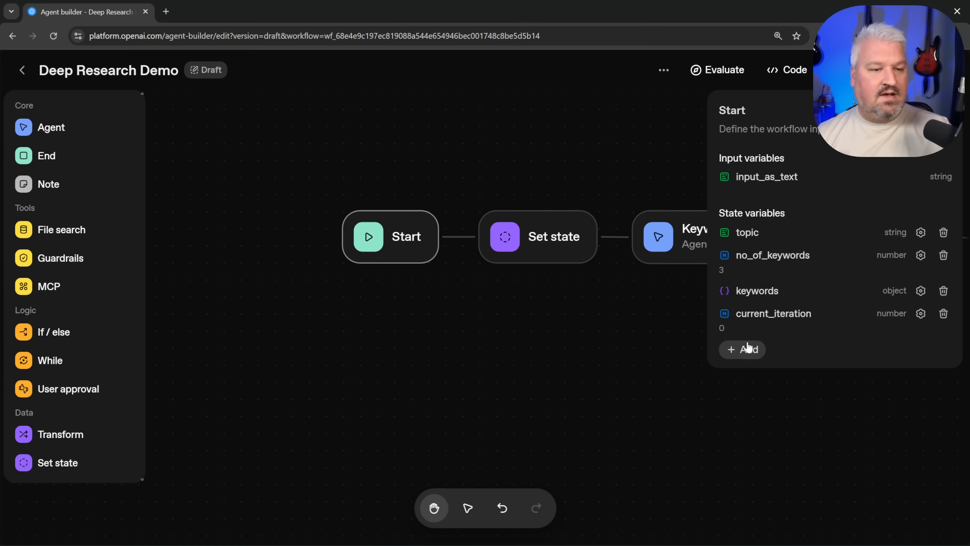
pyautogui.click(743, 349)
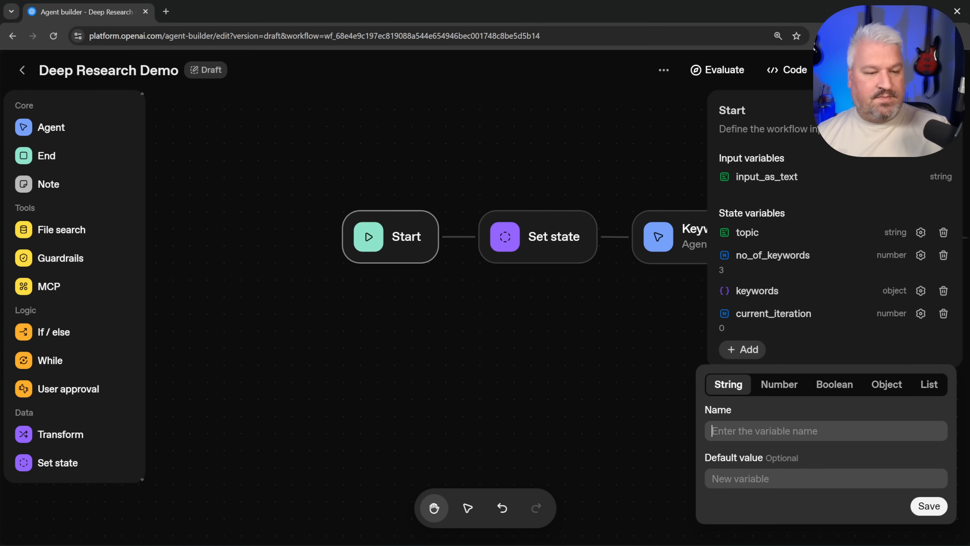
pyautogui.write('current_keyword')
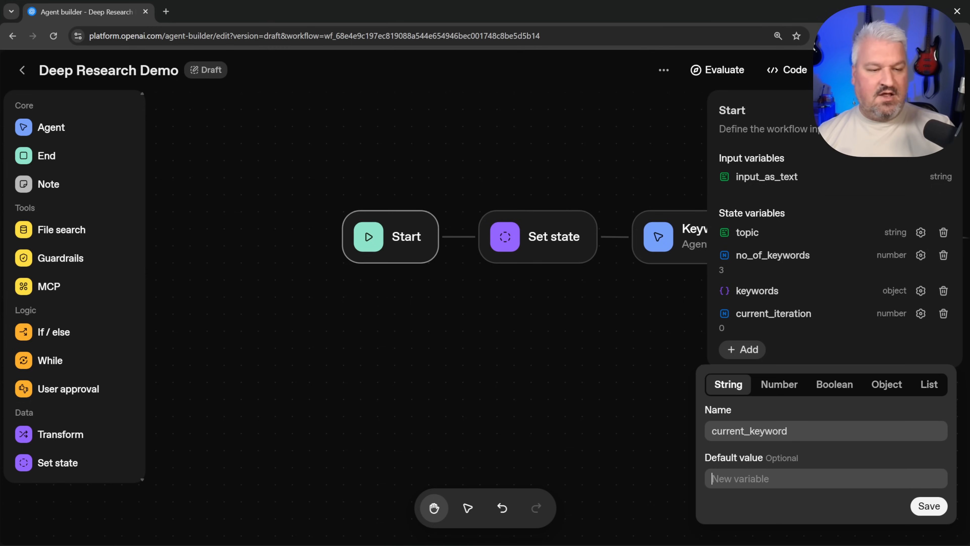
pyautogui.click(928, 505)
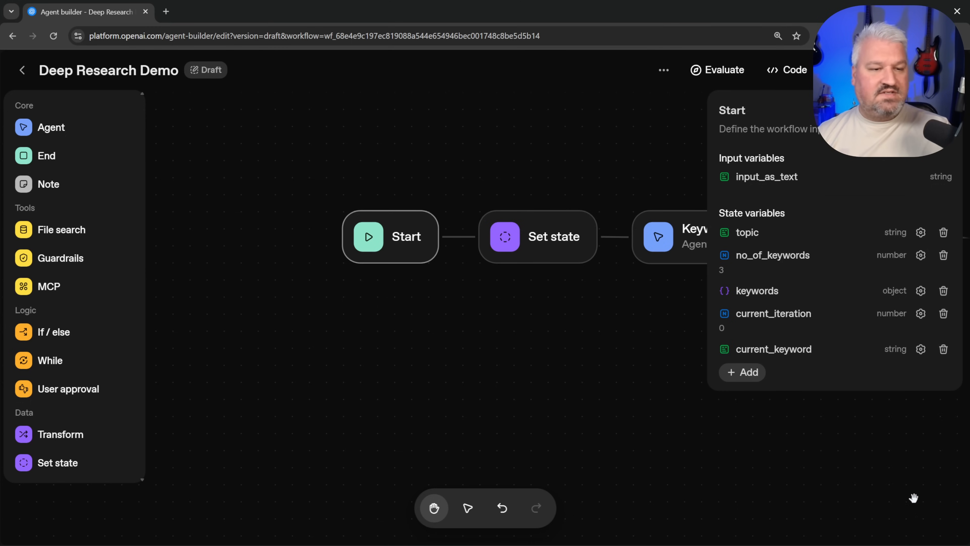
# In the Set state node inside the While loop, assign state.keywords[0] to the current_keyword variable.
pyautogui.hscroll(8, 505, 425)
pyautogui.click(445, 302)
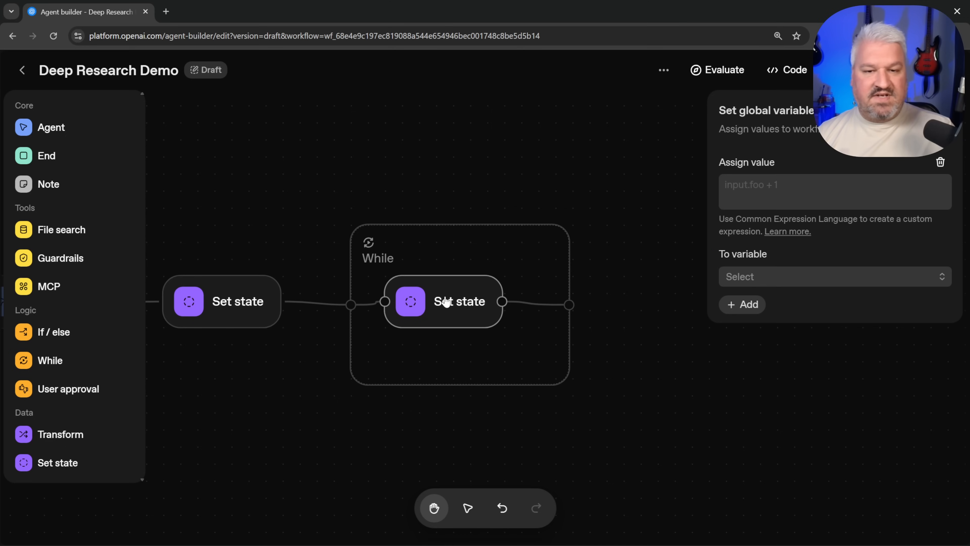
pyautogui.click(763, 275)
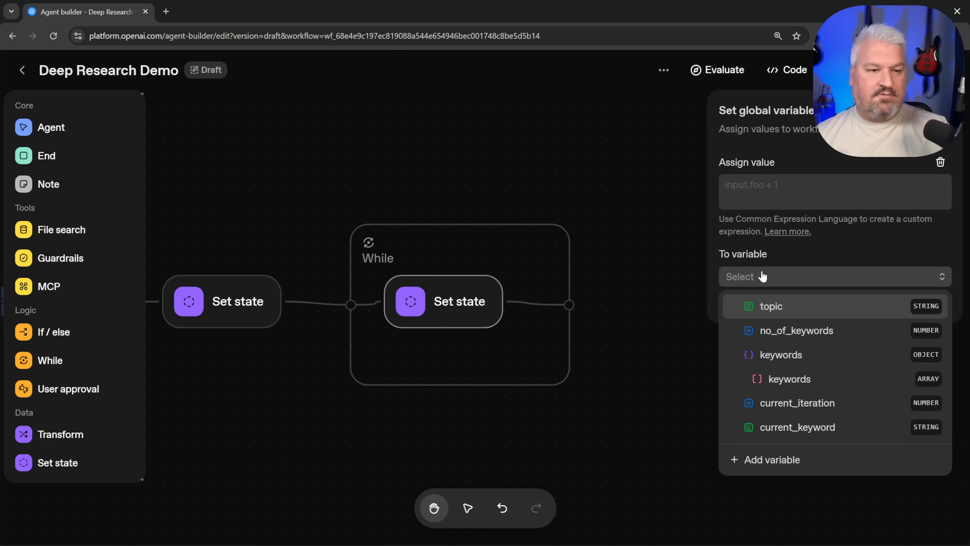
pyautogui.click(795, 428)
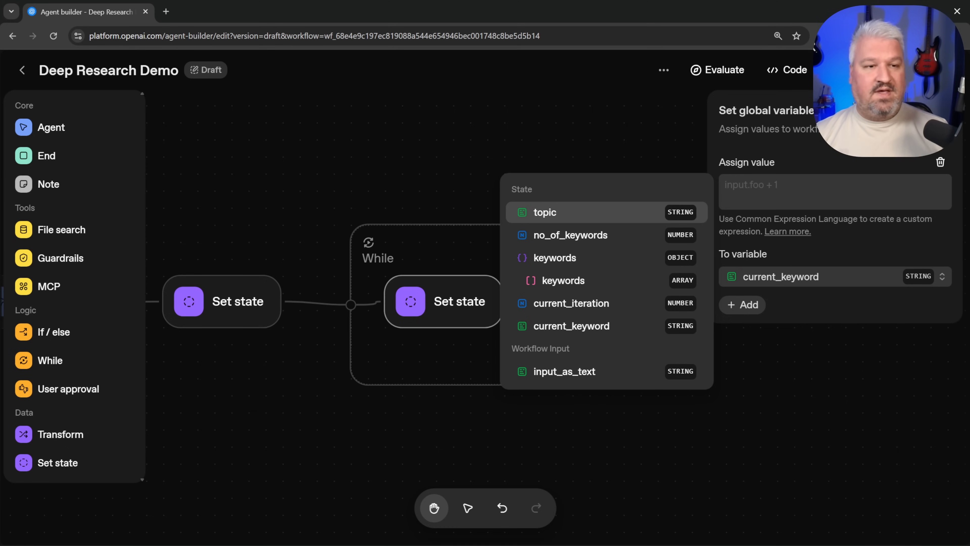
pyautogui.write('s')
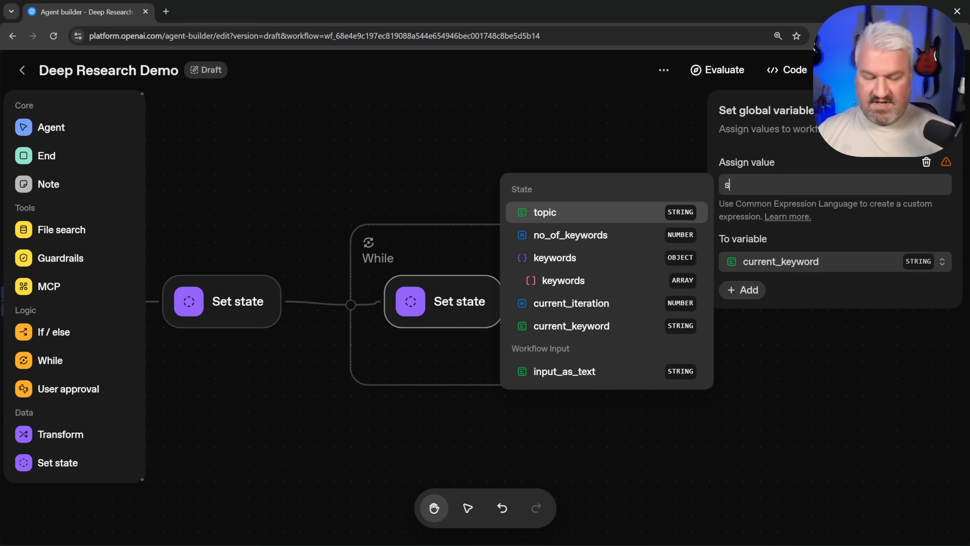
pyautogui.write('tate.keywords')
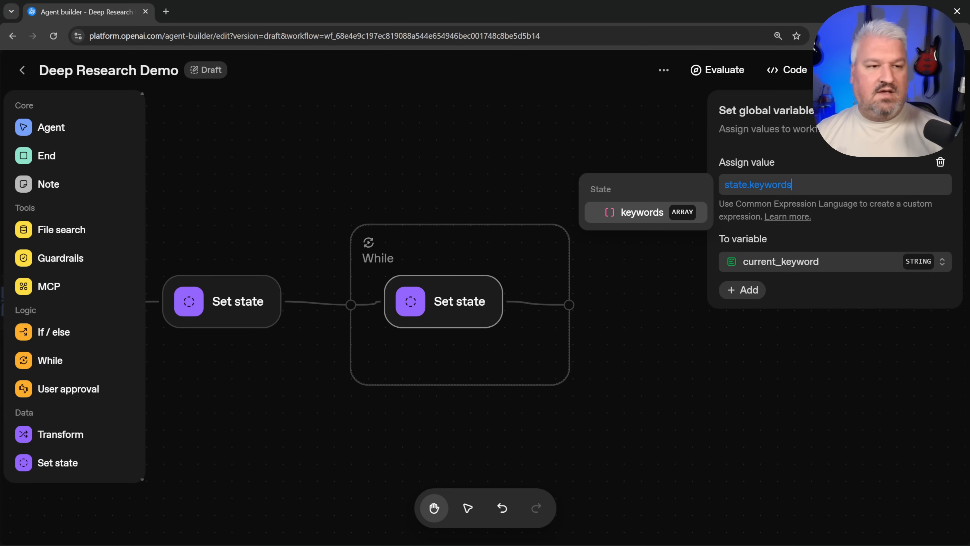
pyautogui.write('[]')
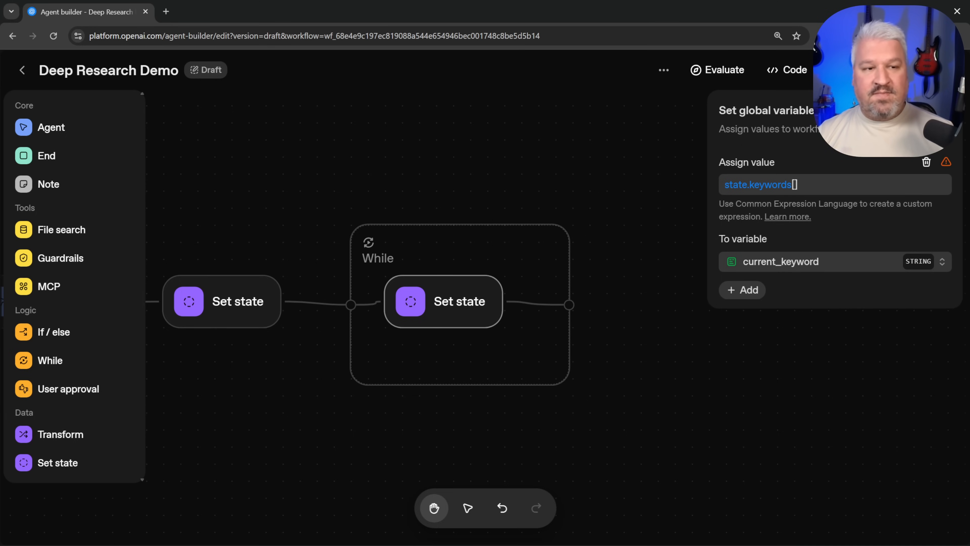
pyautogui.press('Left')
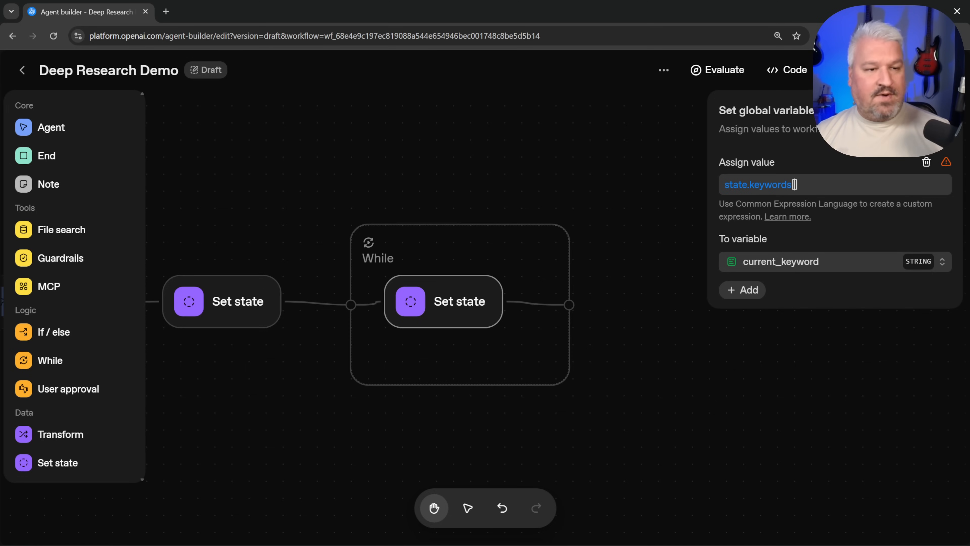
pyautogui.write('0')
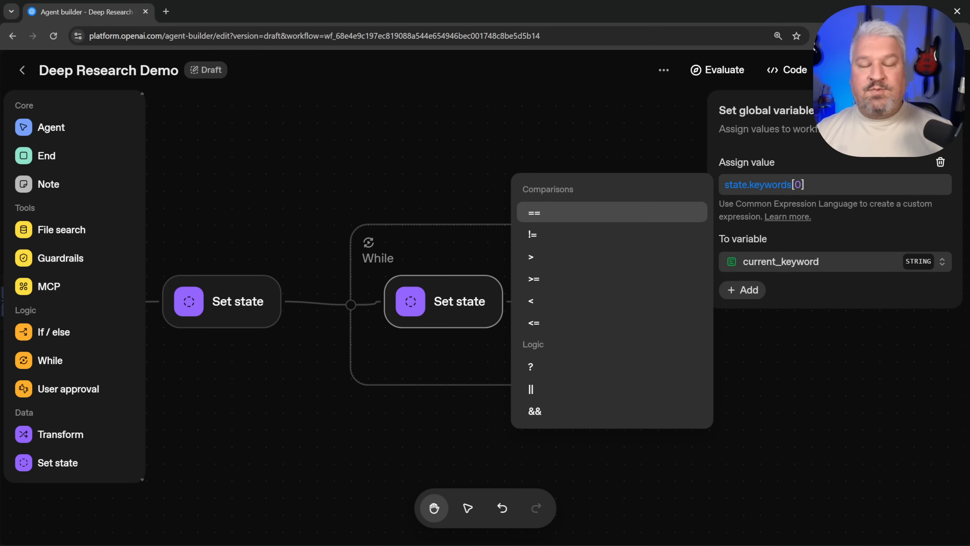
# Try the indexes 1 and 2 for state.keywords in the Set state node inside the While loop.
pyautogui.press('BackSpace')
pyautogui.write('1')
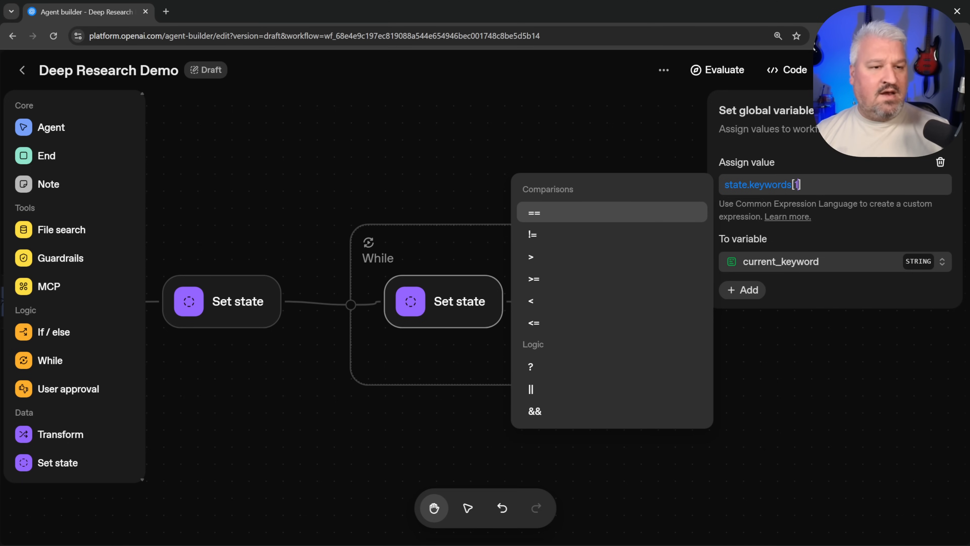
pyautogui.press('BackSpace')
pyautogui.write('2')
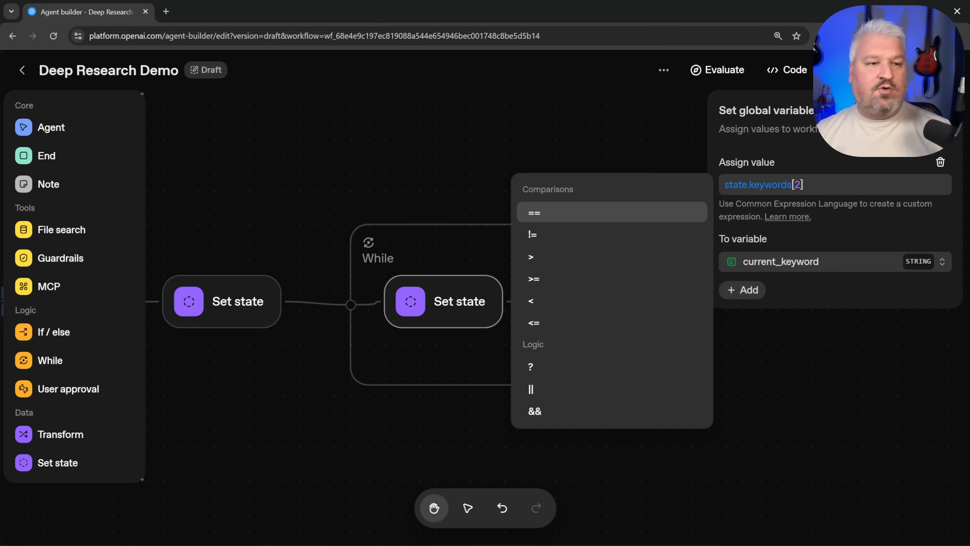
# Index state.keywords with state.current_iteration in the value assigned to current_keyword.
pyautogui.press('BackSpace')
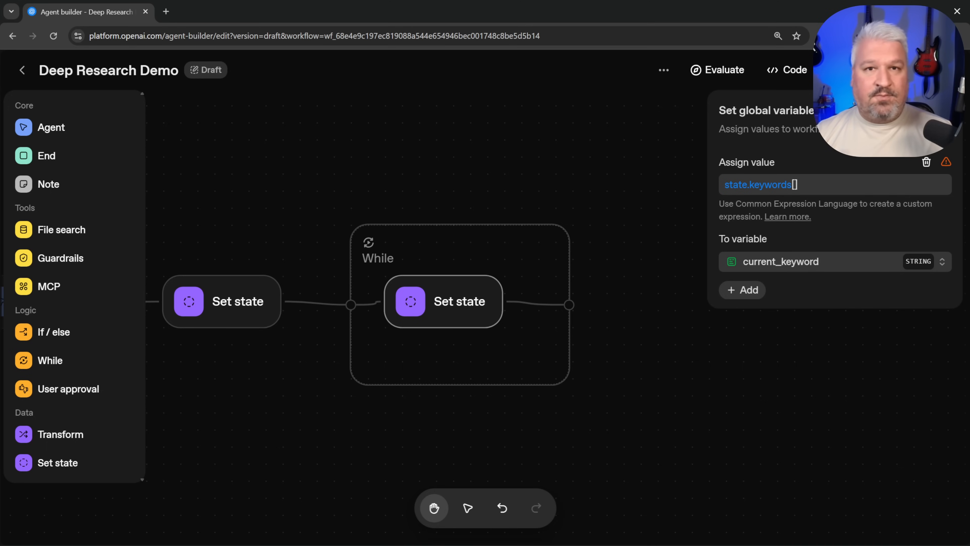
pyautogui.write('state')
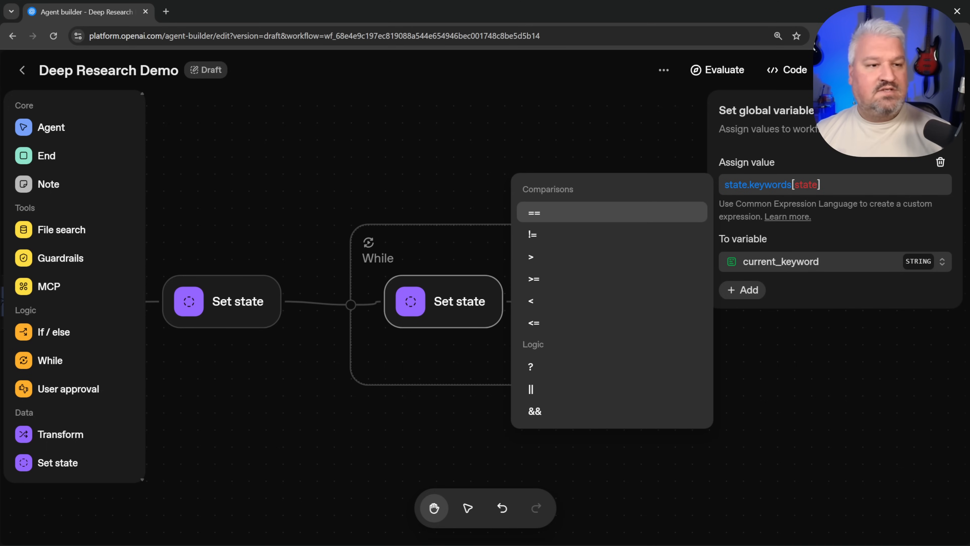
pyautogui.write('.current_iteration')
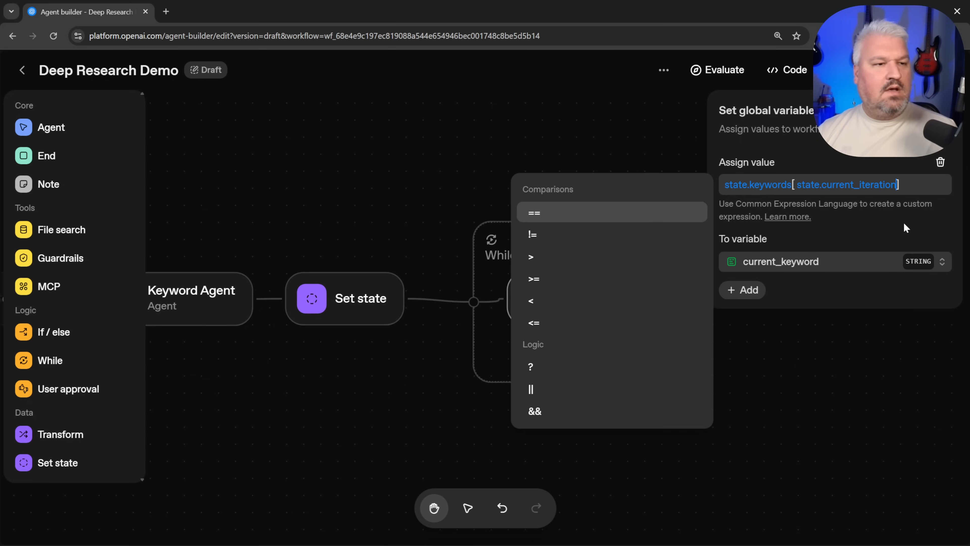
pyautogui.press('Right')
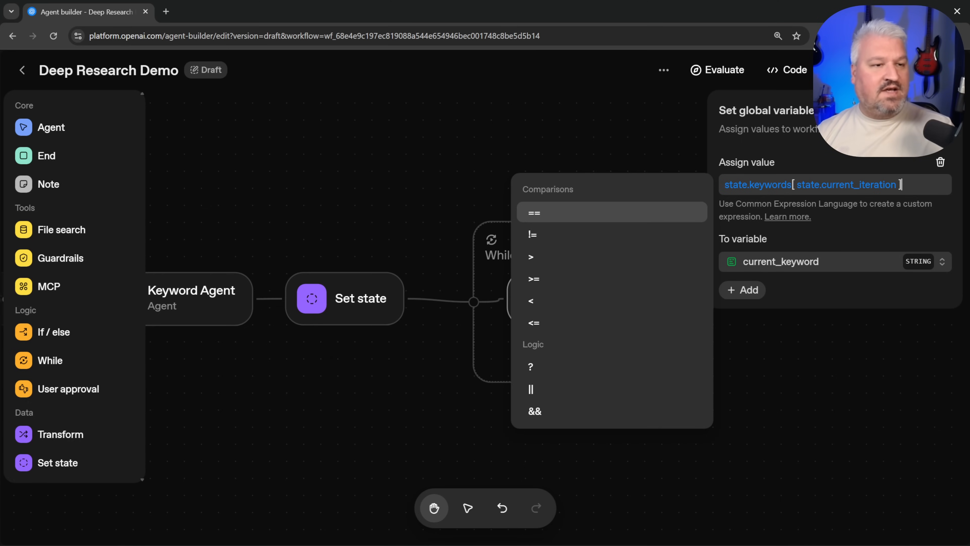
pyautogui.press('Escape')
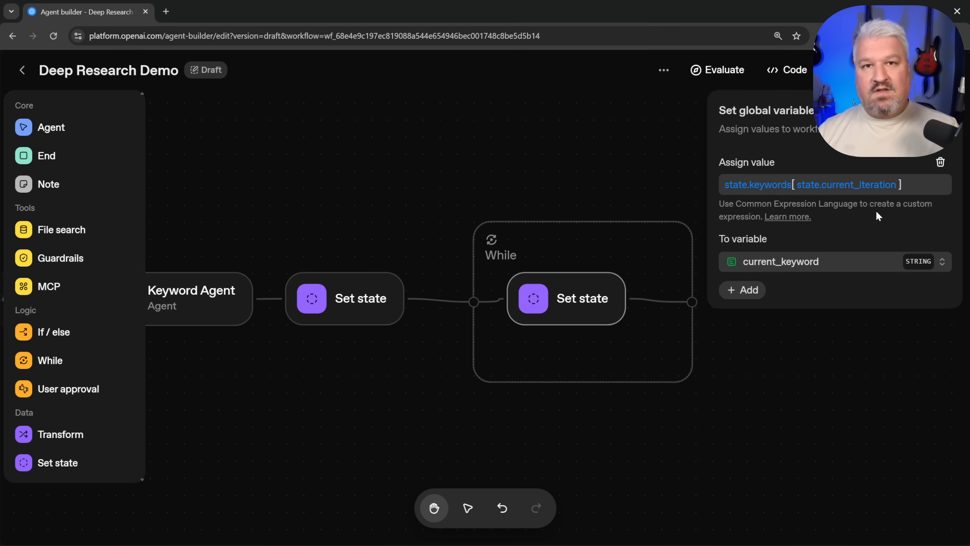
# Widen the While loop and remove the connection between its inner Set state node and the loop's output.
pyautogui.click(688, 333)
pyautogui.moveTo(692, 338); pyautogui.dragTo(831, 336)
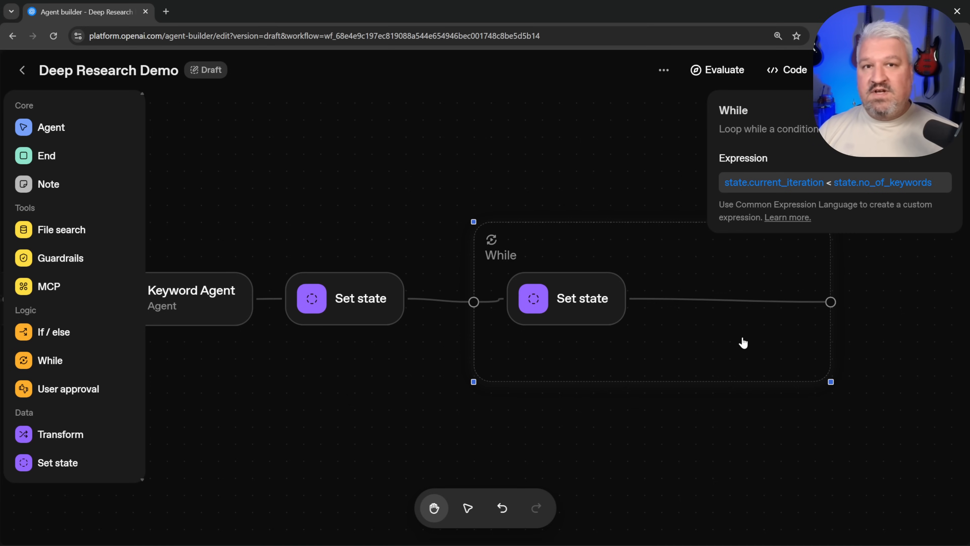
pyautogui.click(654, 300)
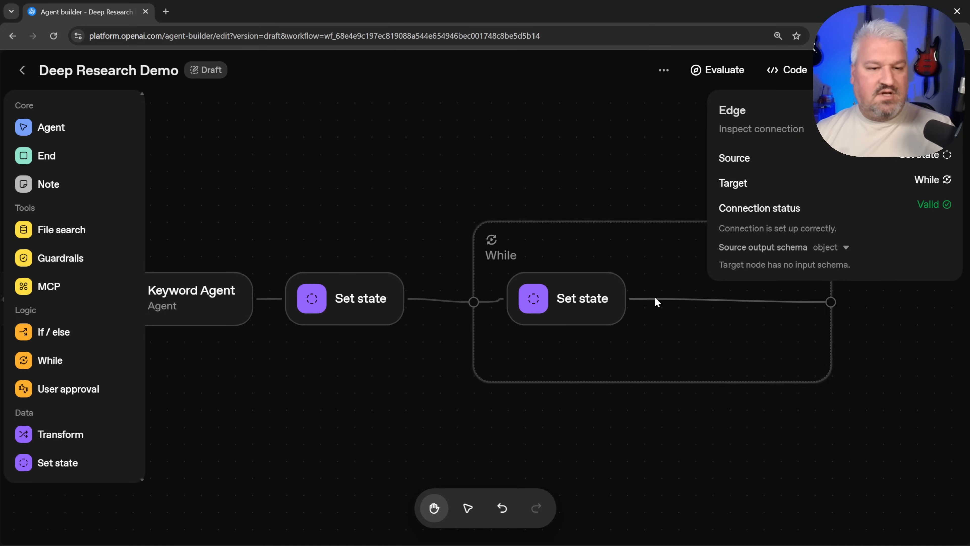
pyautogui.click(945, 114)
# Add an Agent node after the loop's Set state node, with instructions to retrieve 3 relevant articles for state.topic and state.current_keyword and return a markdown report.
pyautogui.moveTo(627, 298); pyautogui.dragTo(697, 314)
pyautogui.click(41, 130)
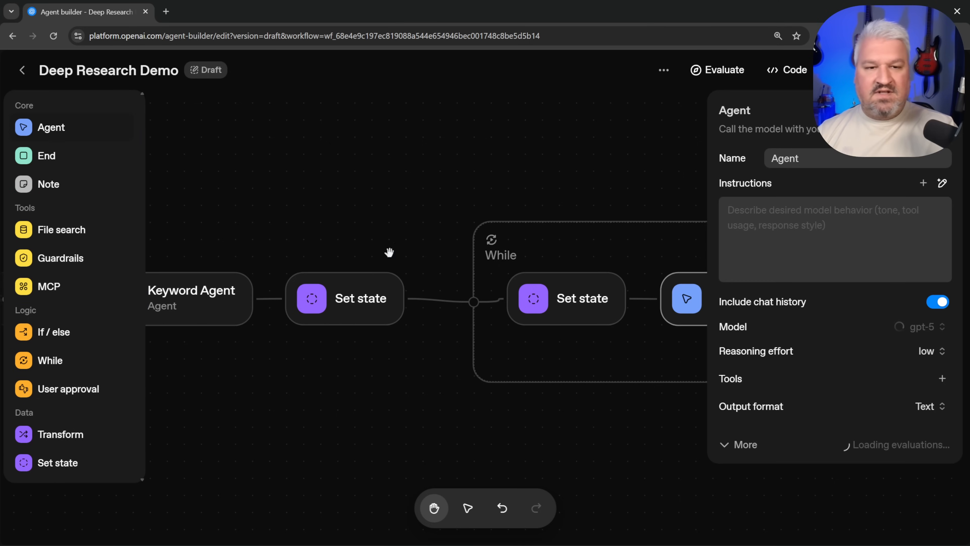
pyautogui.click(733, 275)
pyautogui.write('Your role is to perform deep research into a topic using a specific keyword. Use the web search tool to retrieve the 3 most relevant articles related to the keywords.  Return a detailed research report in markdown format.  Topic: {{state.topic}}  Keyword: {{state.current_keyword}}')
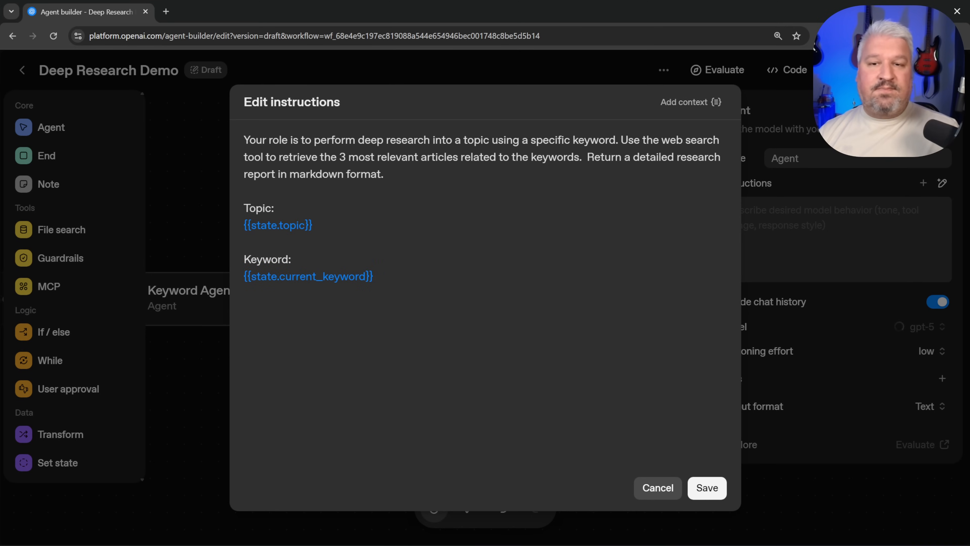
# Review the agent instructions' web search request, markdown output format, and topic and keyword variables.
pyautogui.moveTo(371, 141); pyautogui.dragTo(685, 140)
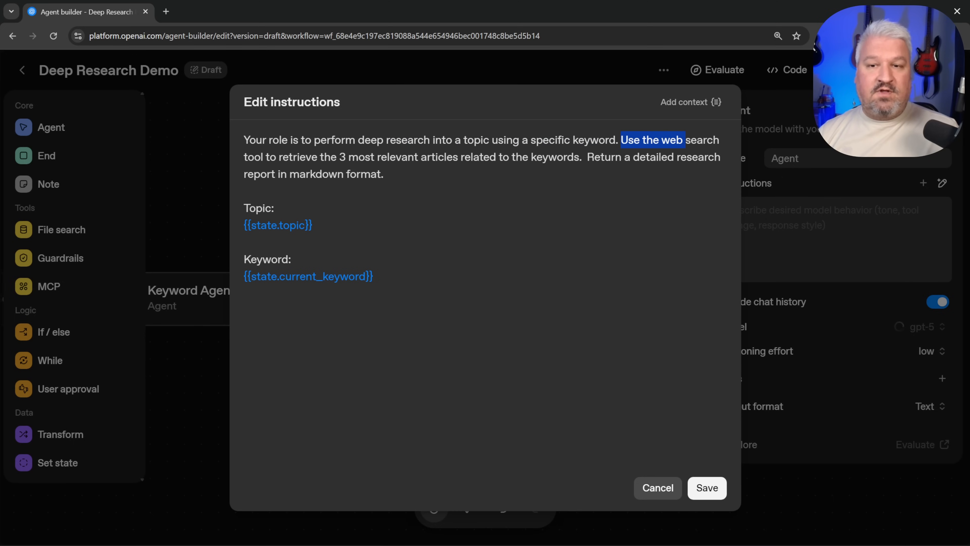
pyautogui.click(385, 175)
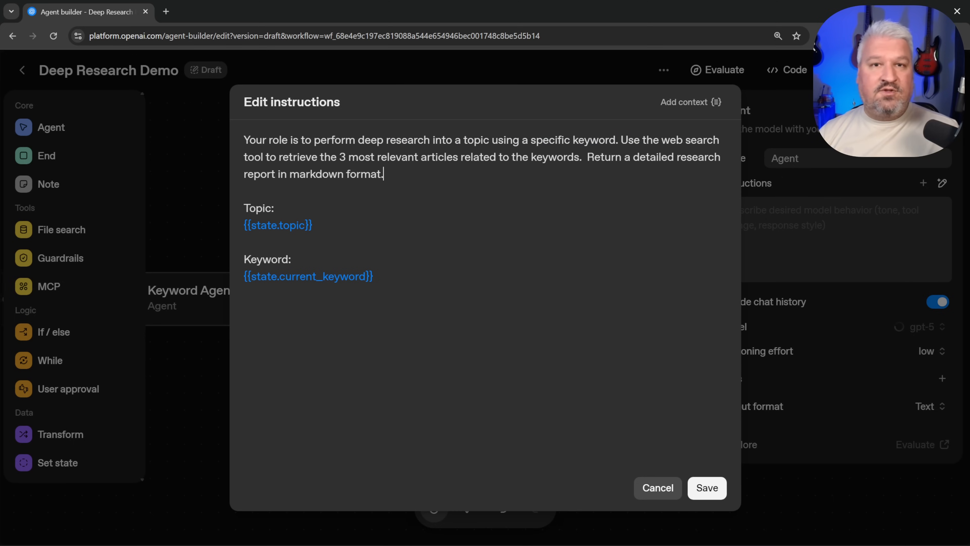
pyautogui.moveTo(385, 174); pyautogui.dragTo(230, 175)
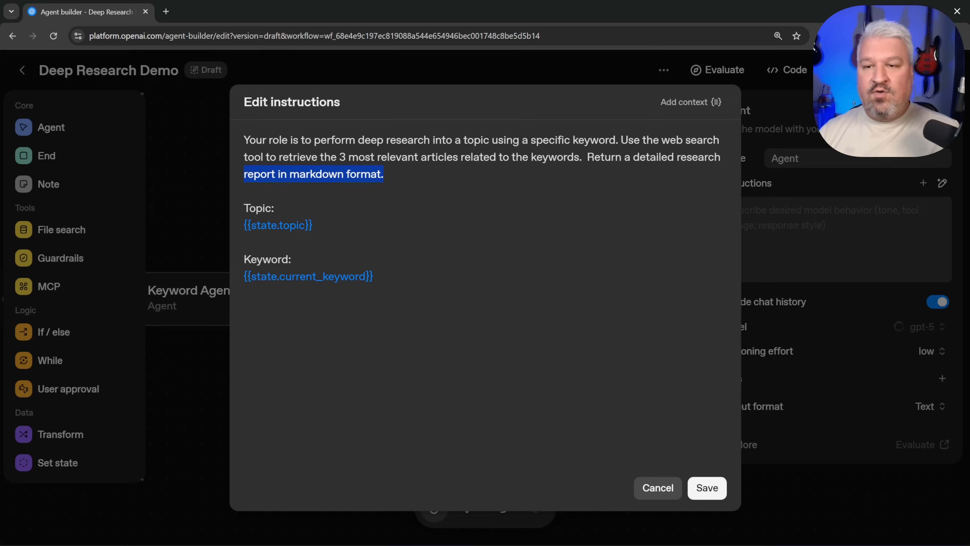
pyautogui.click(313, 226)
pyautogui.moveTo(313, 225); pyautogui.dragTo(237, 214)
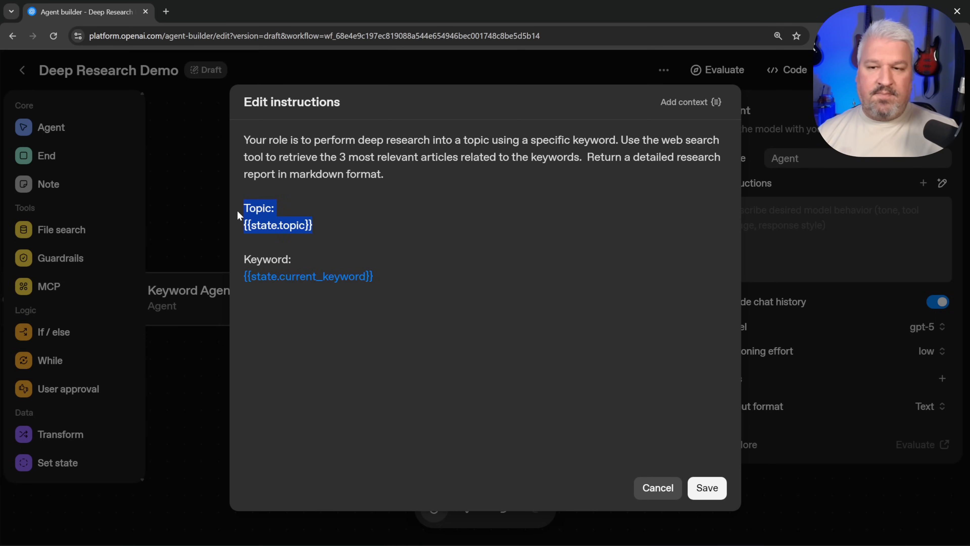
pyautogui.click(376, 276)
pyautogui.moveTo(375, 276); pyautogui.dragTo(243, 262)
pyautogui.click(291, 259)
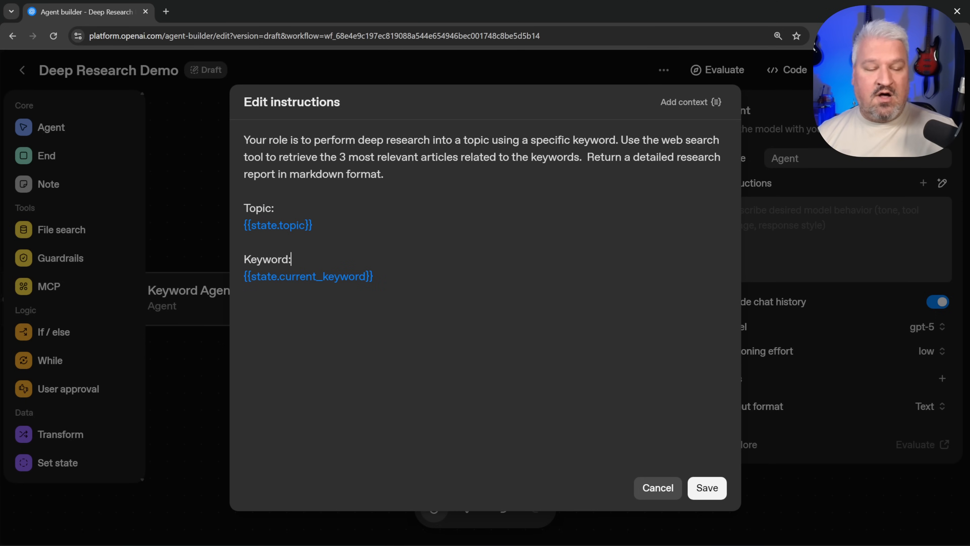
# Save the agent's instructions and give the agent the Web search tool with its default configuration.
pyautogui.click(706, 488)
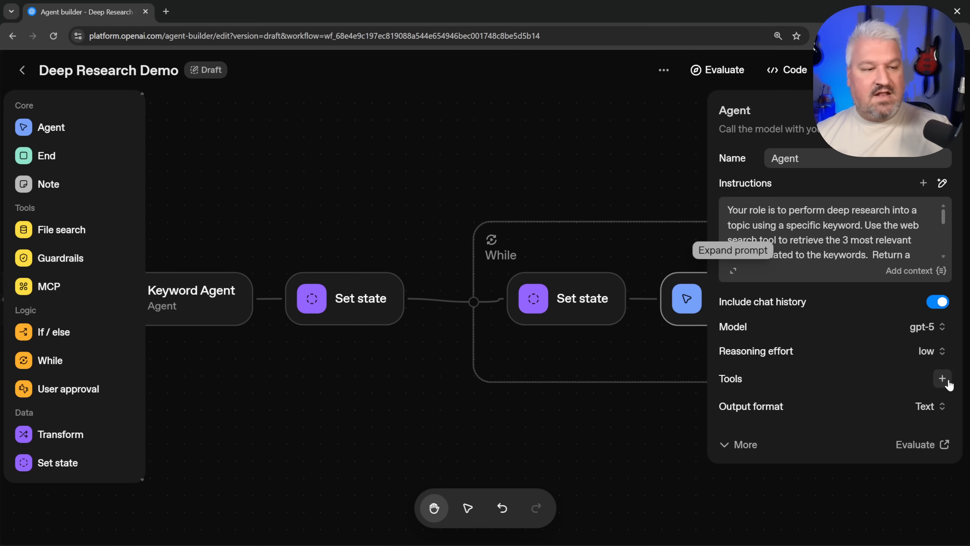
pyautogui.click(943, 379)
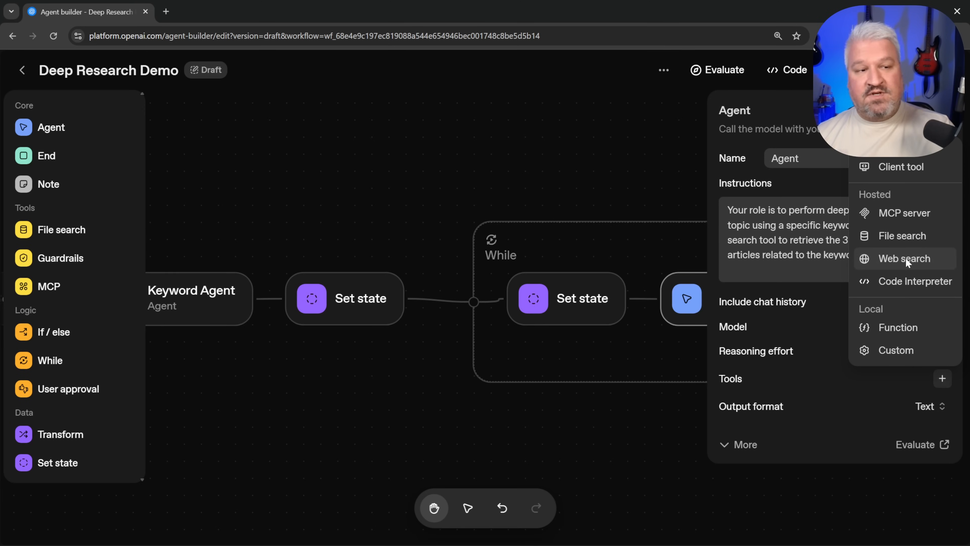
pyautogui.click(905, 258)
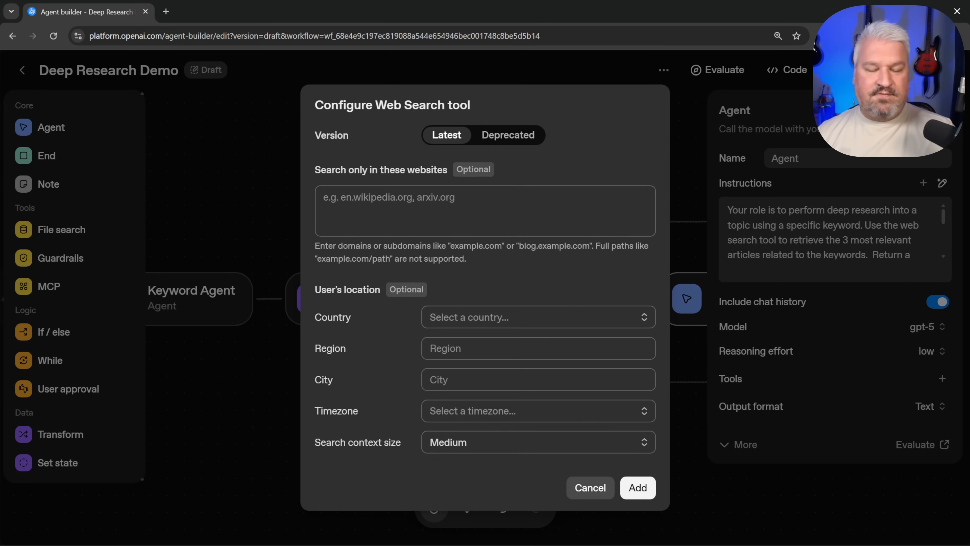
pyautogui.click(646, 494)
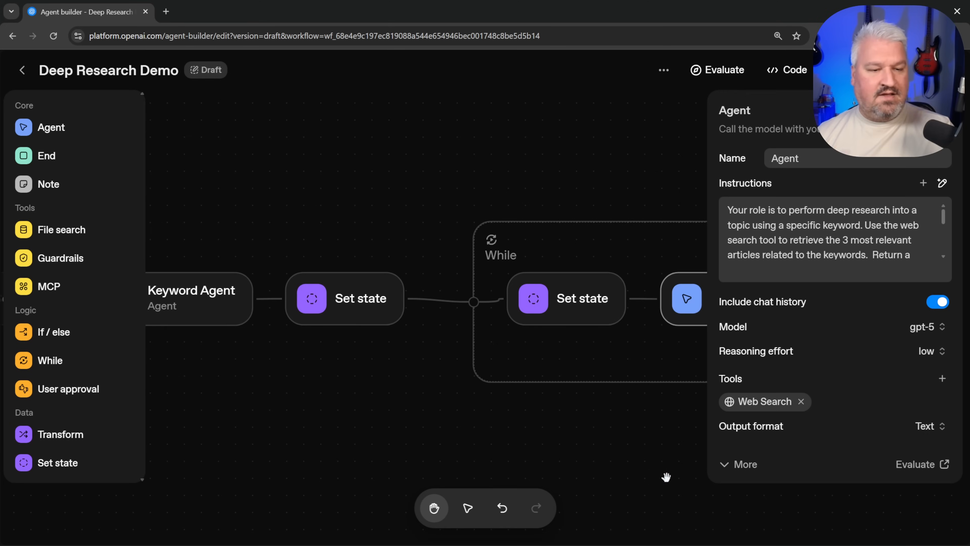
# Widen the While loop further and add a Set state node after the Agent node inside it.
pyautogui.click(622, 455)
pyautogui.moveTo(735, 451); pyautogui.dragTo(498, 450)
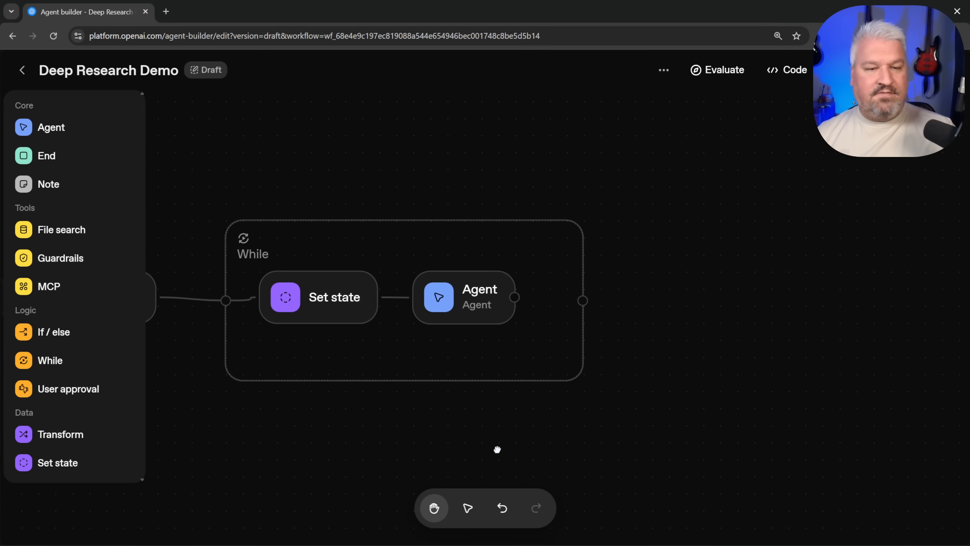
pyautogui.click(565, 327)
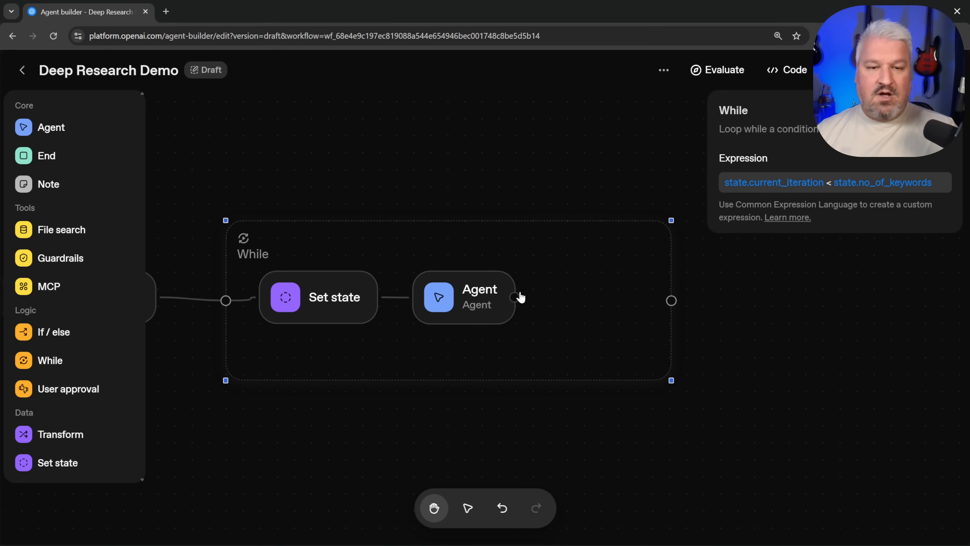
pyautogui.moveTo(750, 183); pyautogui.dragTo(818, 183)
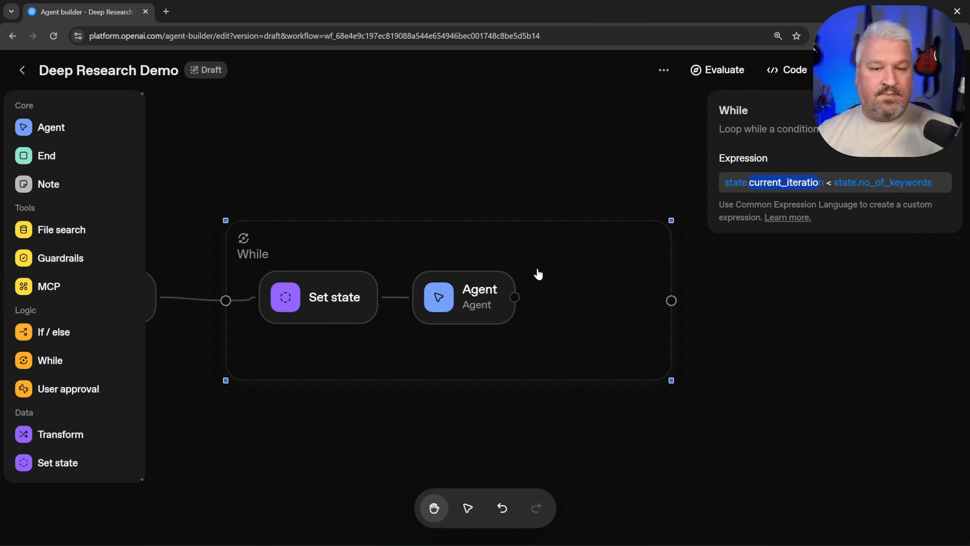
pyautogui.moveTo(514, 297); pyautogui.dragTo(558, 302)
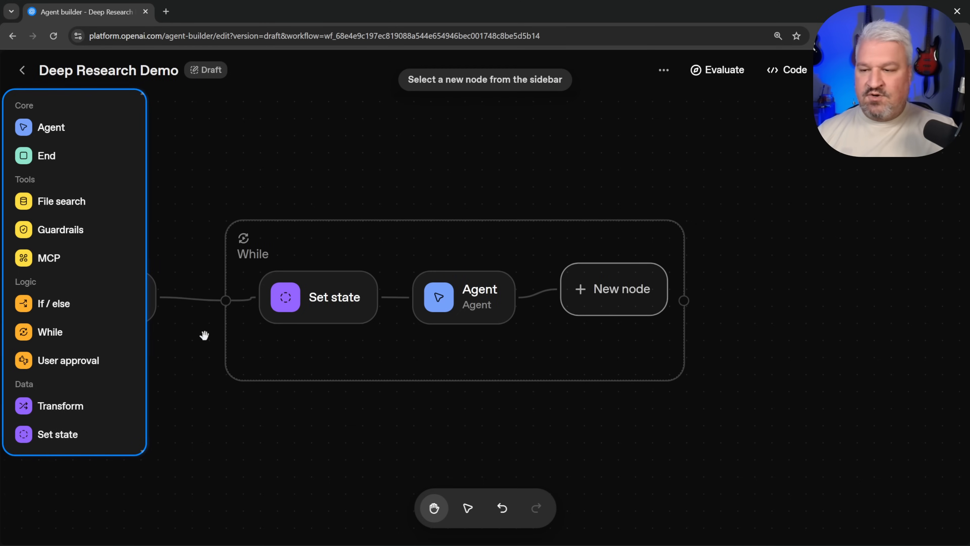
pyautogui.click(57, 435)
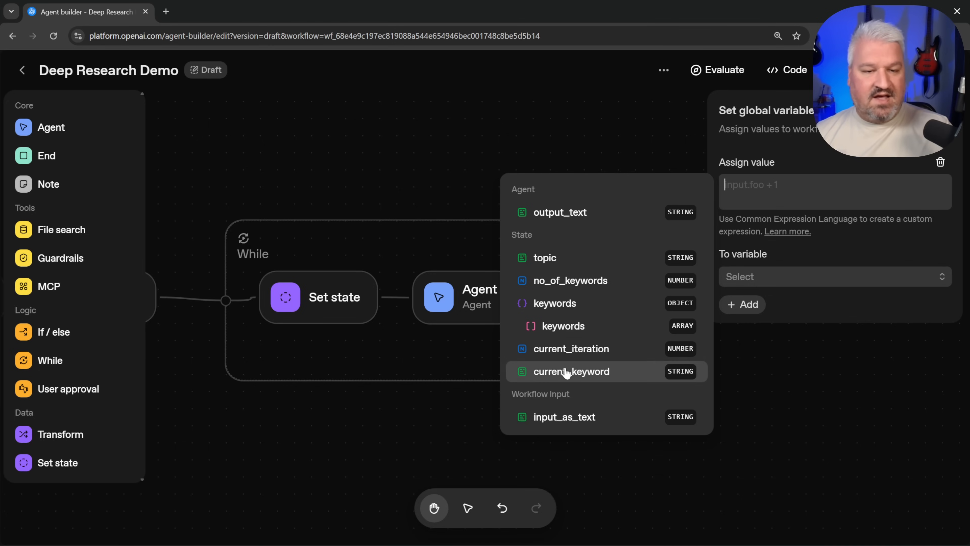
# Assign the value state.current_iteration + 1 in the new Set state node and connect the node to the While loop's output.
pyautogui.click(583, 351)
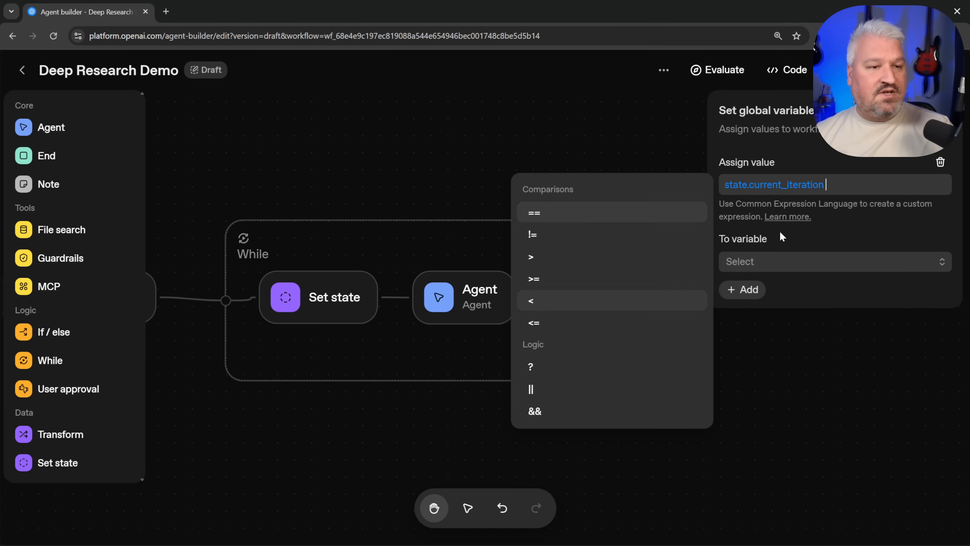
pyautogui.write('+ 1')
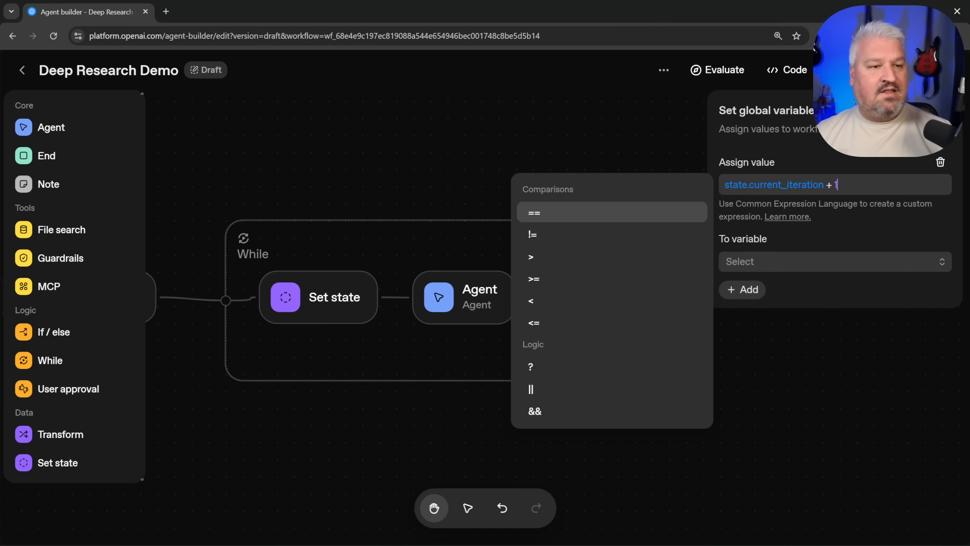
pyautogui.moveTo(669, 298); pyautogui.dragTo(696, 301)
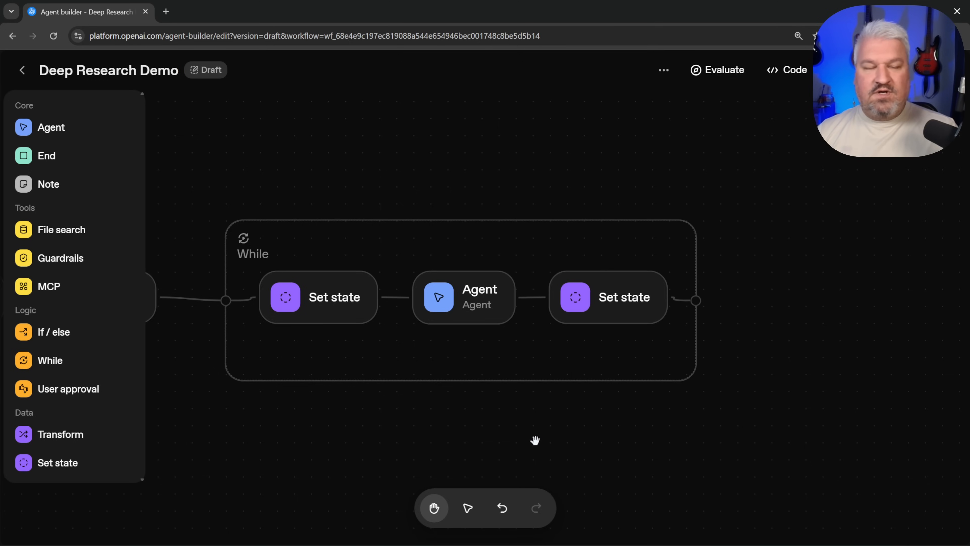
pyautogui.moveTo(603, 445); pyautogui.dragTo(625, 442)
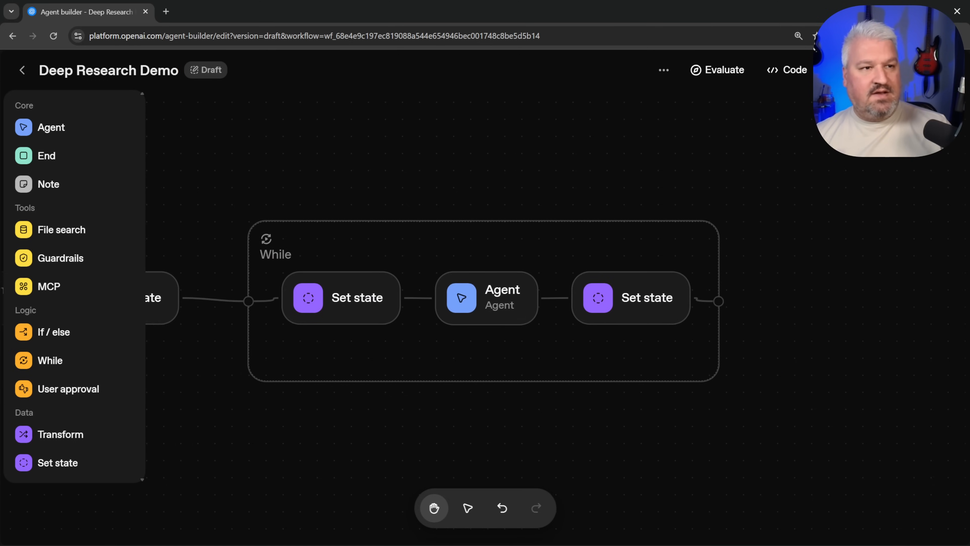
# Test the workflow in preview with the question "What are the differences between GPT-5, GPT-5 Nano, and GPT-5 Mini?".
pyautogui.click(855, 70)
pyautogui.write('What are the differences between GPT-5, GPT-5 Nano, and GPT-5 Mini?')
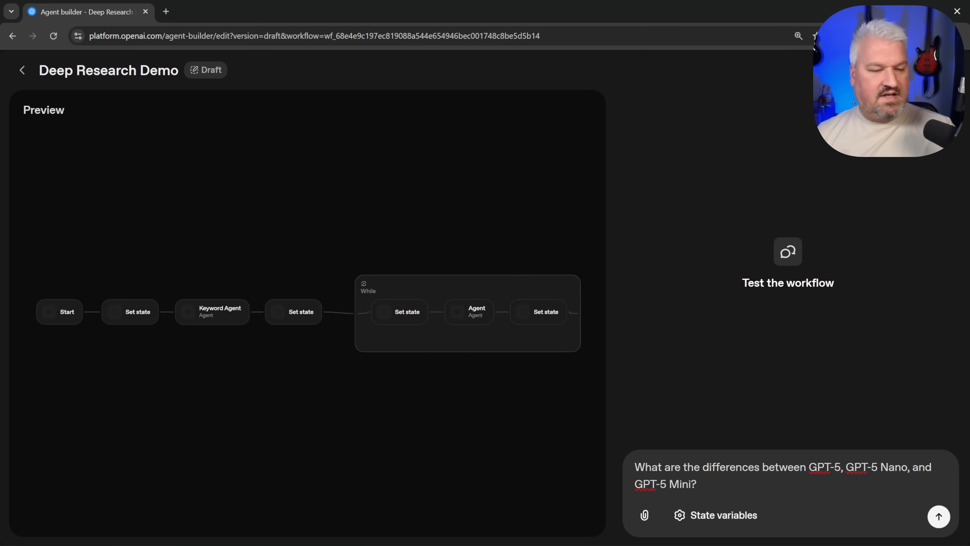
pyautogui.click(939, 516)
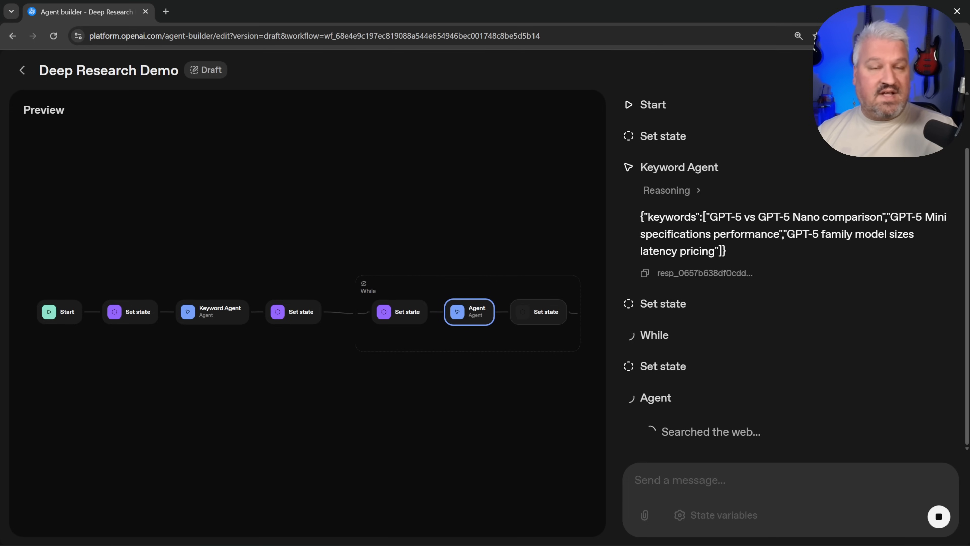
pyautogui.moveTo(656, 432); pyautogui.dragTo(772, 432)
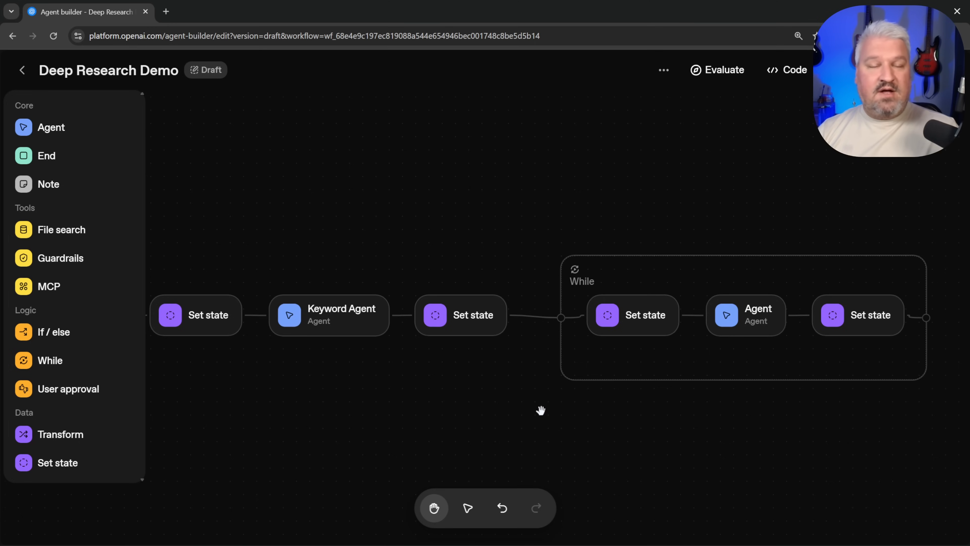
# Delete the connection between the Set state node after the Keyword Agent and the While loop.
pyautogui.moveTo(631, 368); pyautogui.dragTo(687, 362)
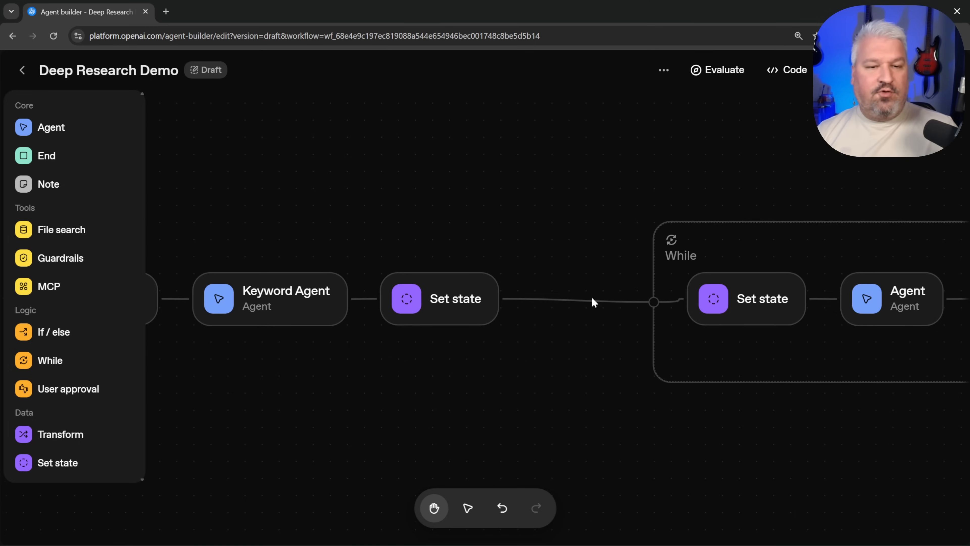
pyautogui.click(588, 300)
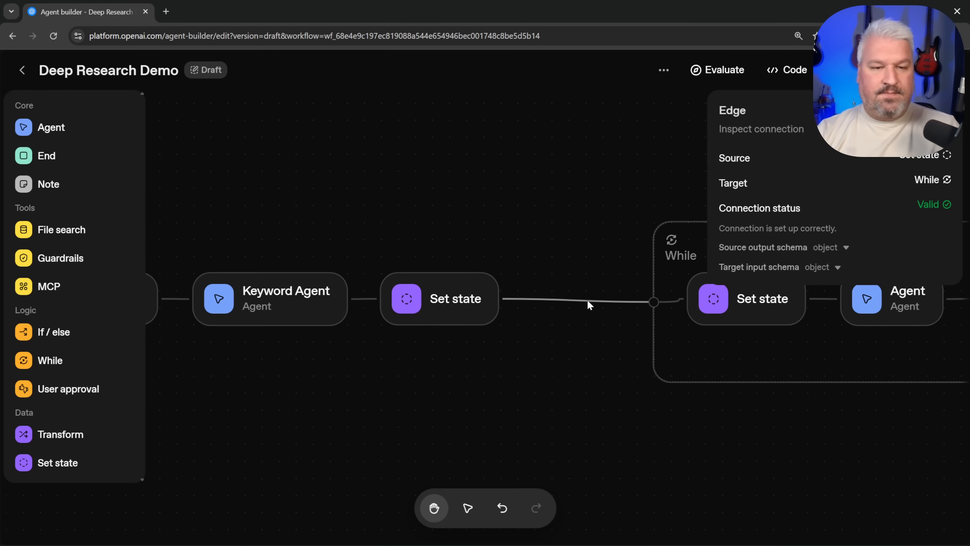
pyautogui.press('Delete')
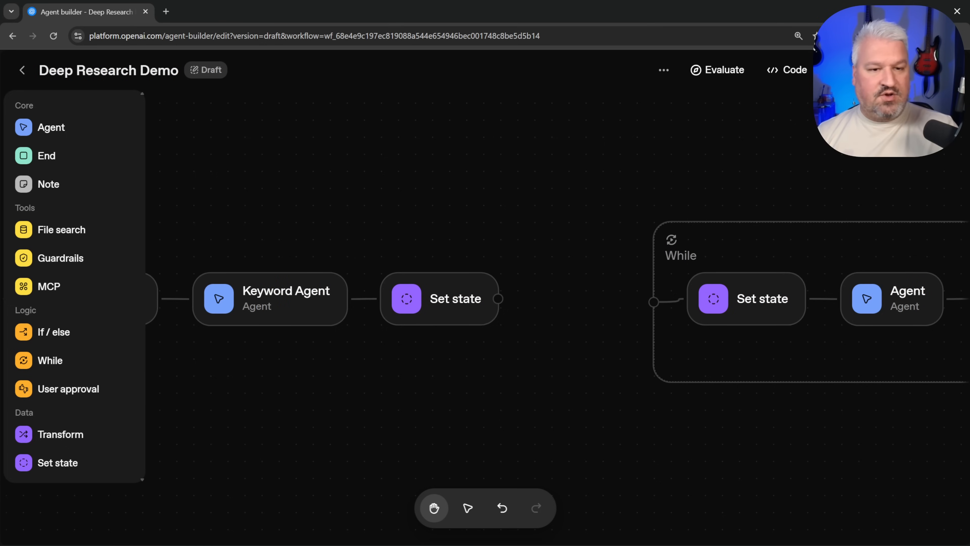
# Add a User approval node fed by the Set state node after the Keyword Agent, and connect its Approve output to the While loop.
pyautogui.moveTo(62, 389); pyautogui.dragTo(590, 149)
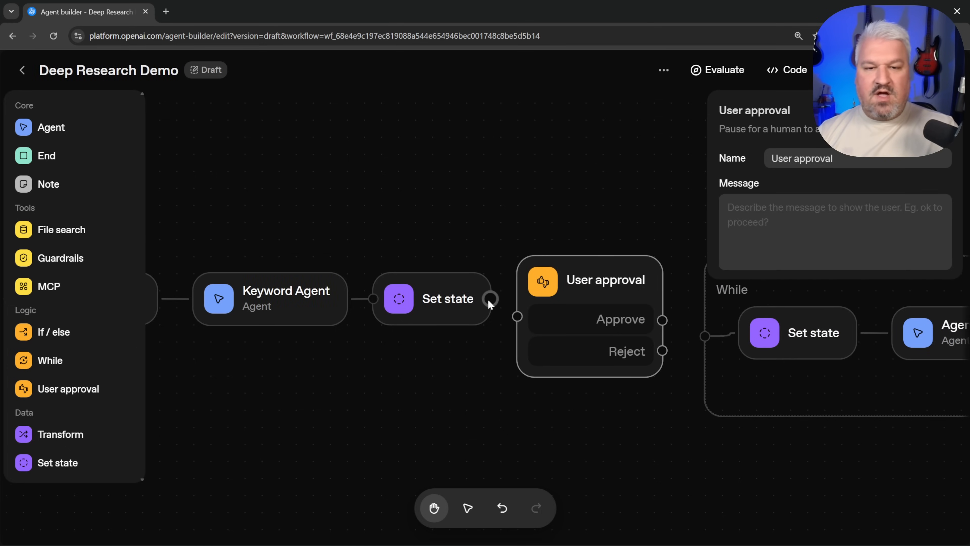
pyautogui.moveTo(490, 299); pyautogui.dragTo(516, 316)
pyautogui.moveTo(603, 286); pyautogui.dragTo(604, 281)
pyautogui.moveTo(624, 448); pyautogui.dragTo(428, 439)
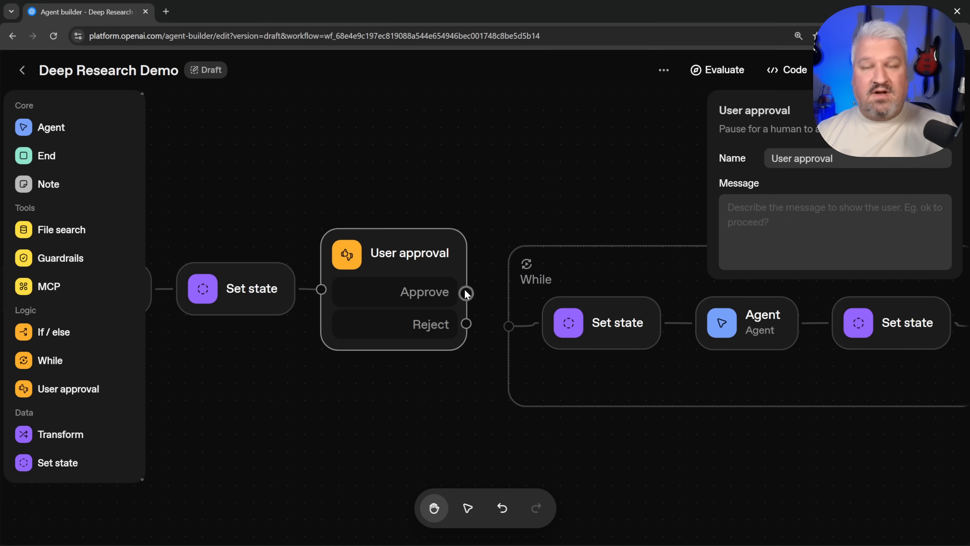
pyautogui.moveTo(466, 293); pyautogui.dragTo(509, 327)
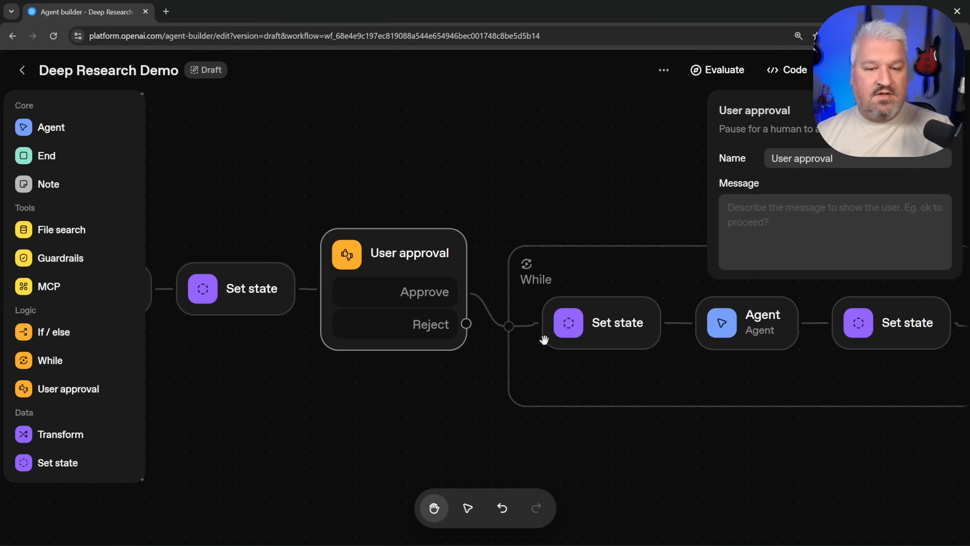
# Add an End node below the While loop, connected to the User approval node's Reject output.
pyautogui.scroll(-5, 436, 348)
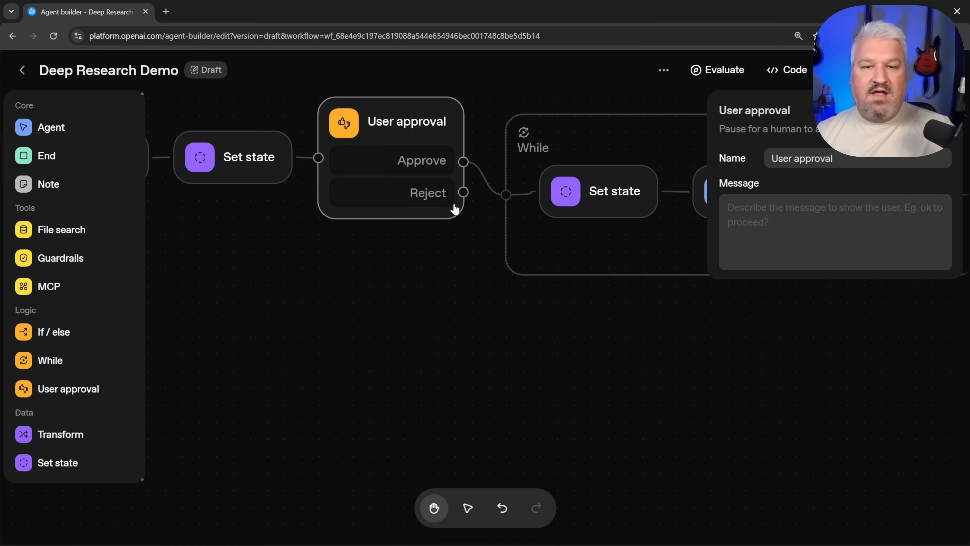
pyautogui.moveTo(463, 192); pyautogui.dragTo(494, 343)
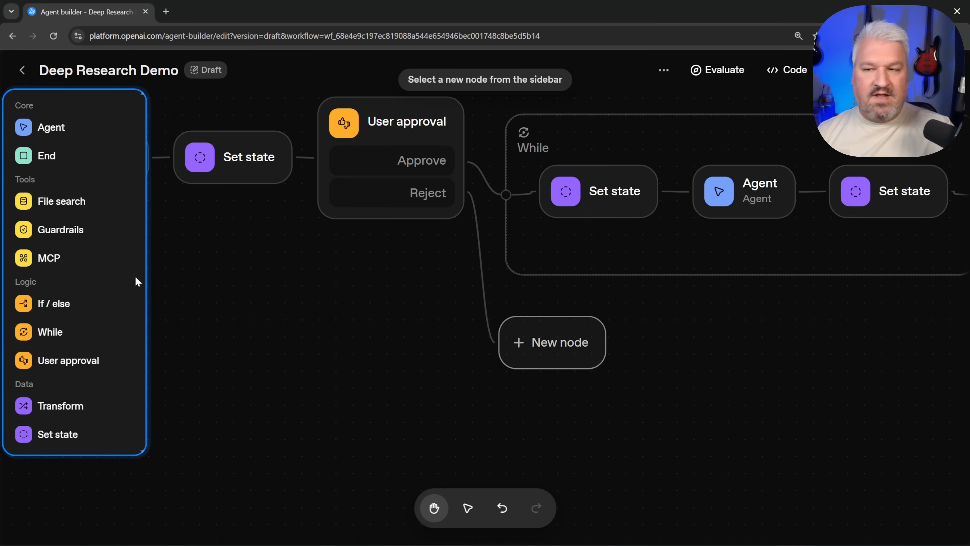
pyautogui.click(43, 155)
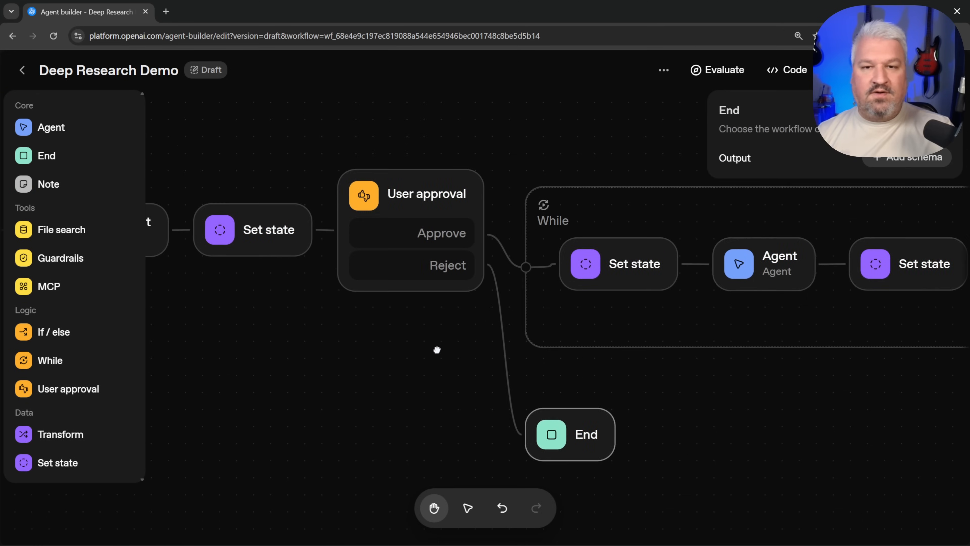
# Set the User approval node's message to "Would you like to proceed with these keywords?".
pyautogui.click(427, 214)
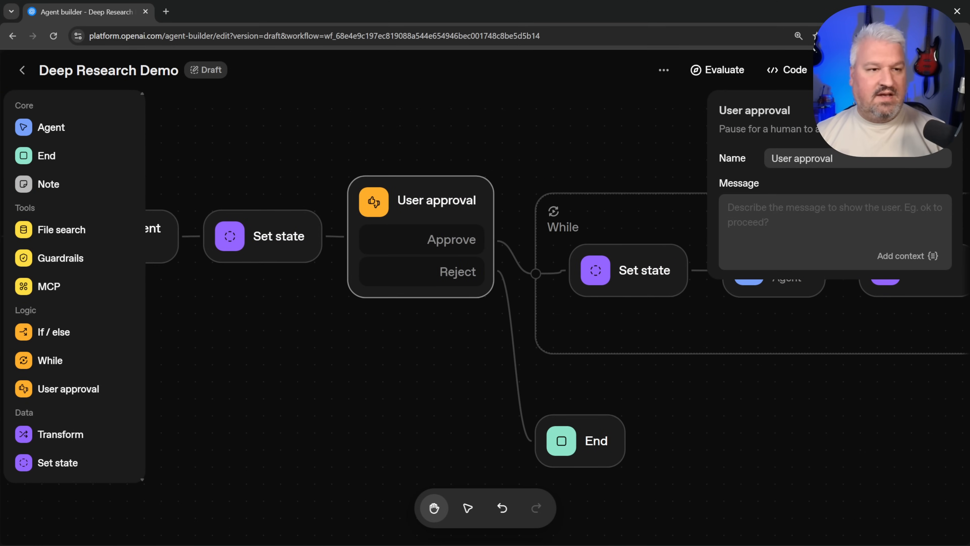
pyautogui.write('Would you like to proceed with these keywords?')
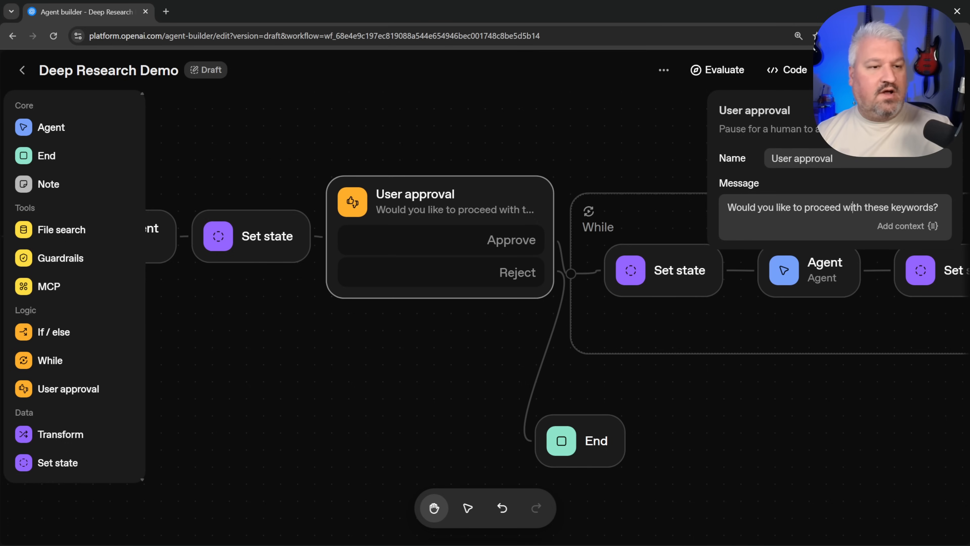
pyautogui.click(366, 347)
# Preview the workflow with "What are the differences between GPT-5, GPT-5 Nano, and GPT-5 Mini?" and reject the proposed keywords.
pyautogui.click(851, 70)
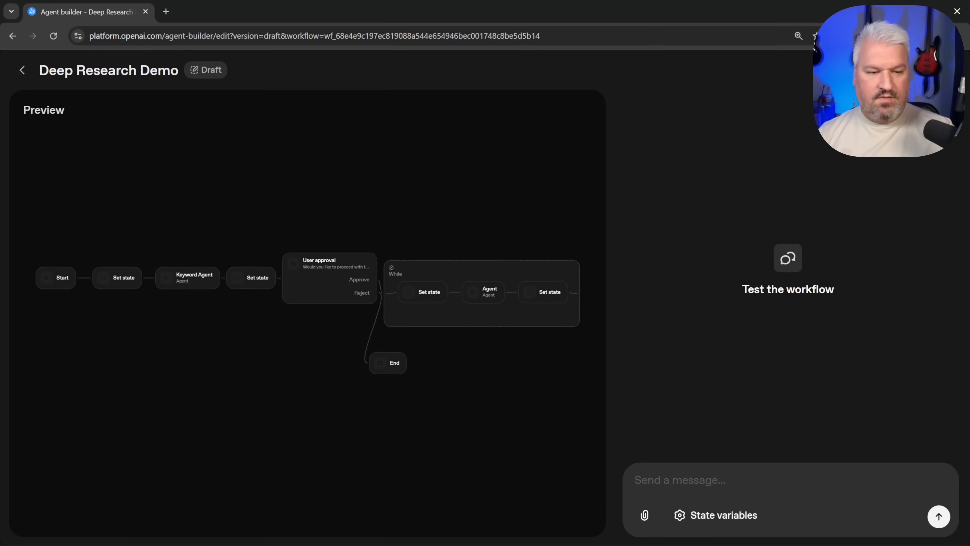
pyautogui.write('What are the differences between GPT-5, GPT-5 Nano, and GPT-5 Mini?')
pyautogui.hotkey('ctrl', 'a')
pyautogui.click(939, 516)
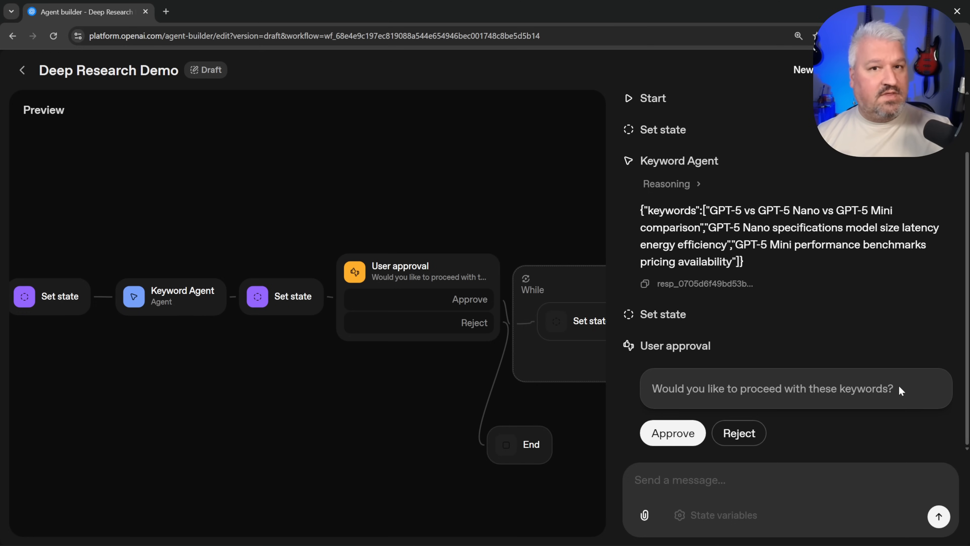
pyautogui.click(741, 432)
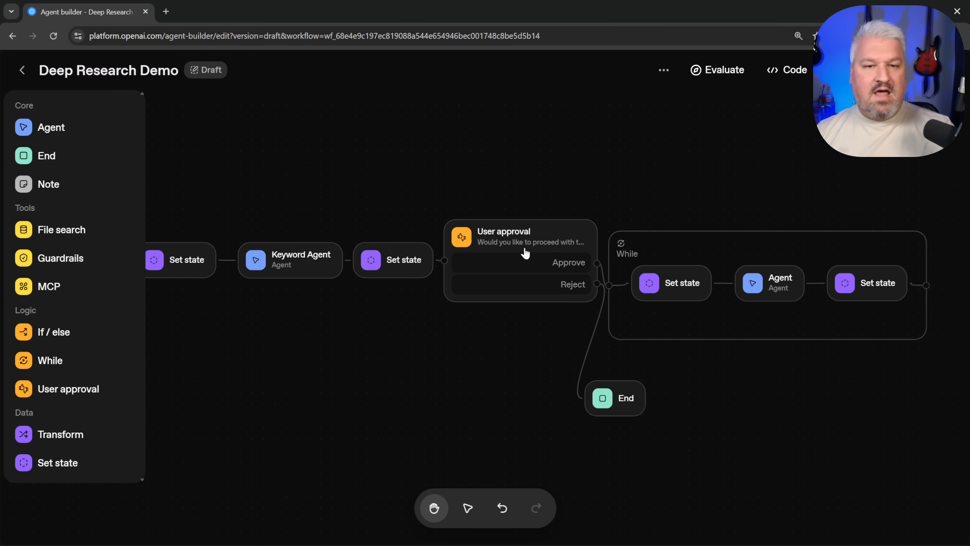
# Add a blank line below the question in the User approval message and start a context variable reference there with {{.
pyautogui.click(525, 253)
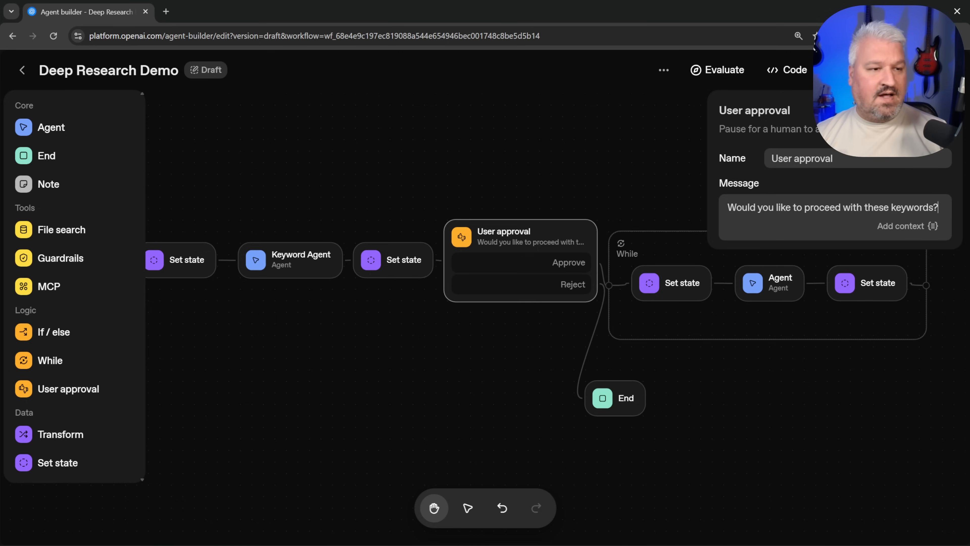
pyautogui.press('Return')
pyautogui.press('Return')
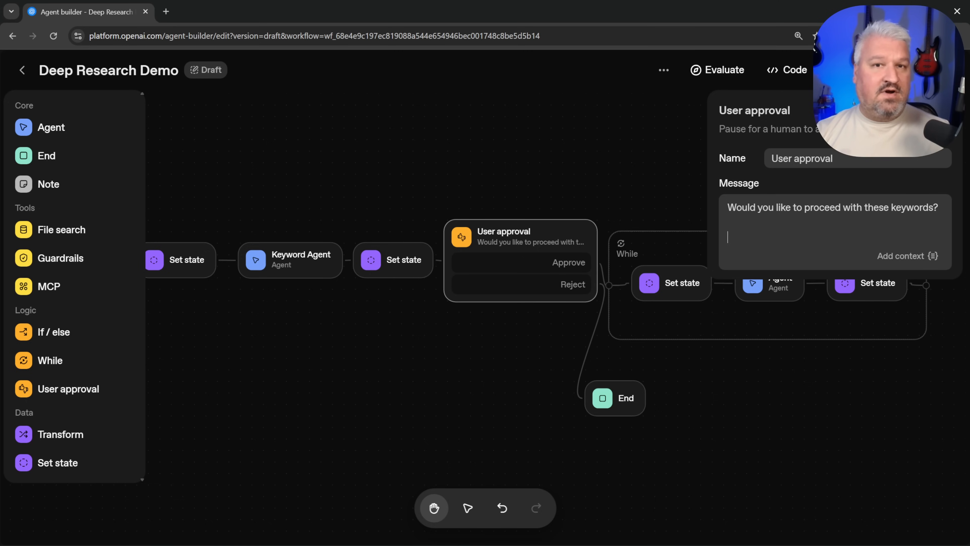
pyautogui.write('{{')
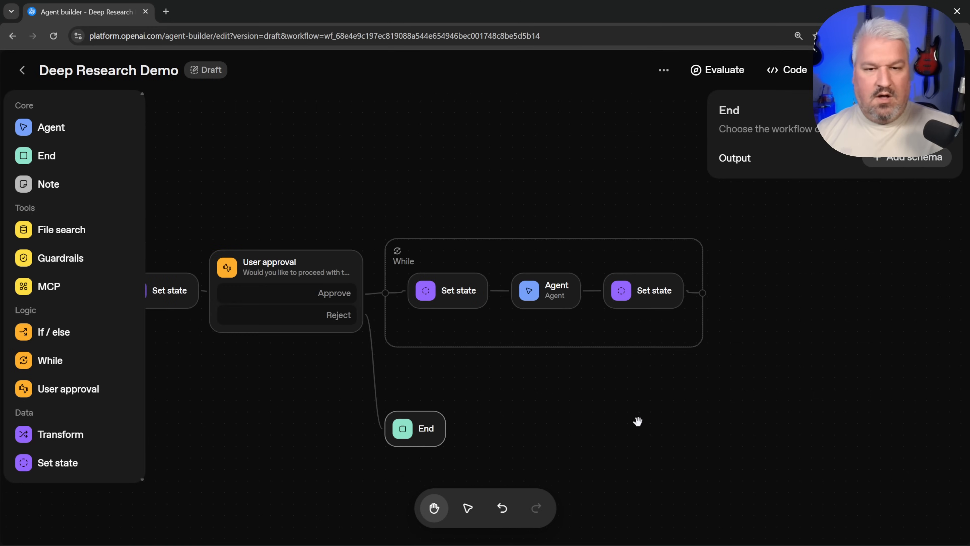
# Add an Agent node connected to the While loop's outer output.
pyautogui.hscroll(5, 617, 423)
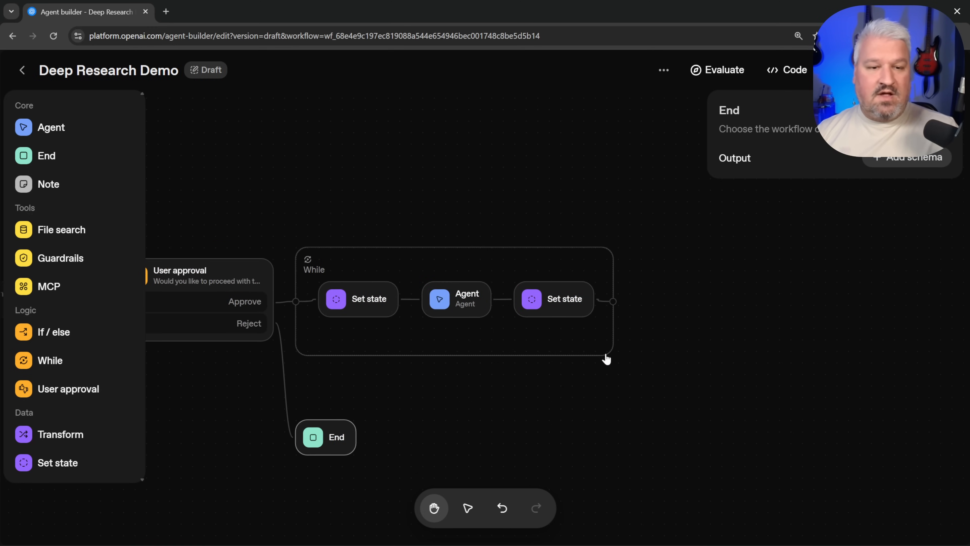
pyautogui.moveTo(613, 302); pyautogui.dragTo(642, 301)
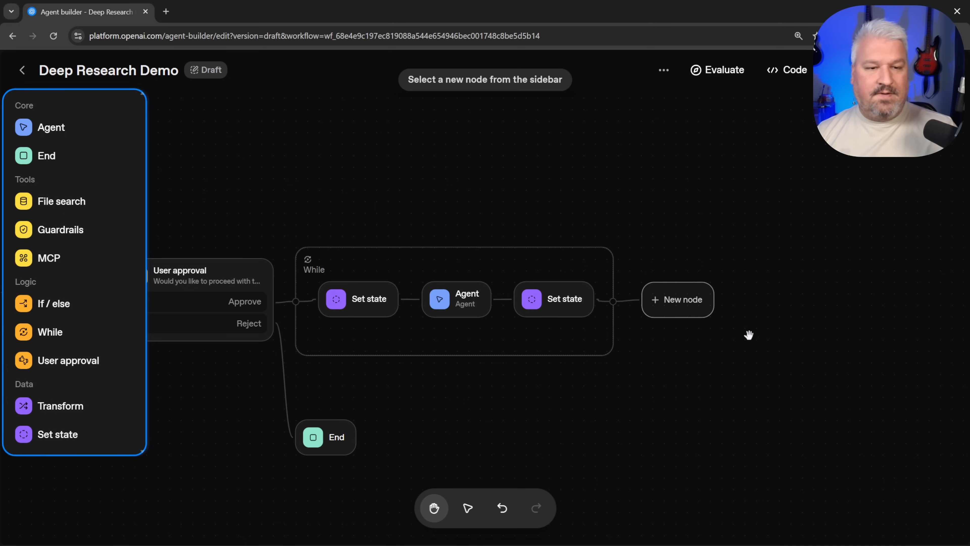
pyautogui.click(51, 129)
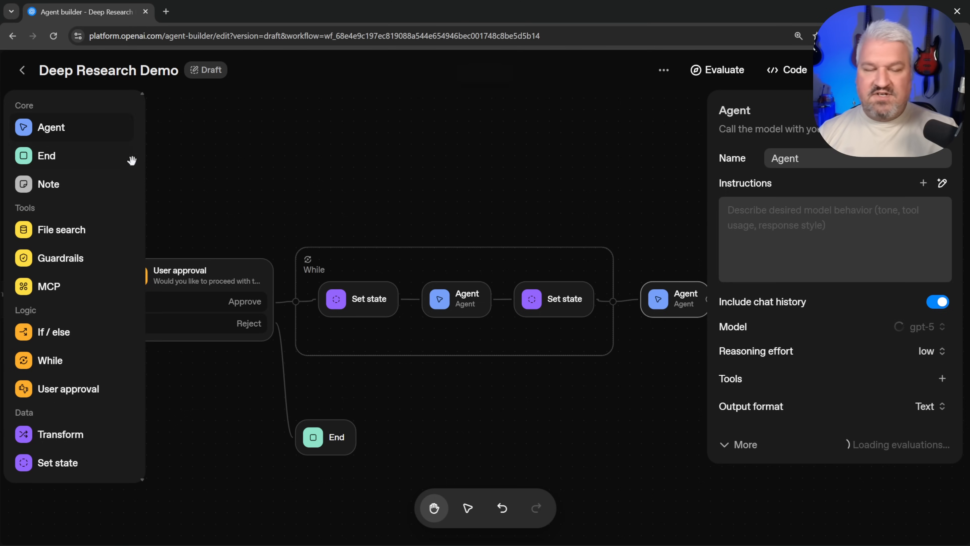
# Instruct the new Agent to consolidate the previous agents' research into a detailed, structured report on the user's topic, ending with "Topic:" and {{state.topic}}.
pyautogui.press('ctrl+super')
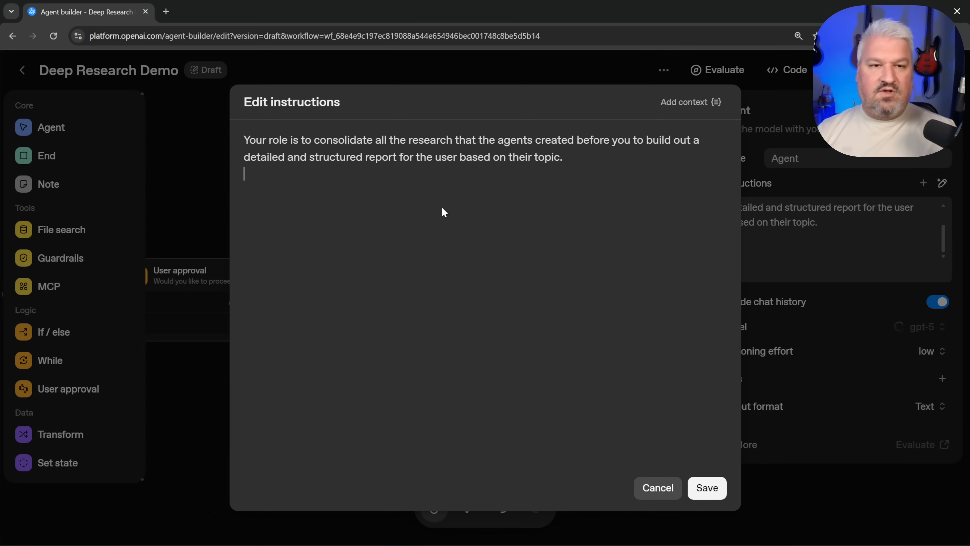
pyautogui.press('Return')
pyautogui.press('Return')
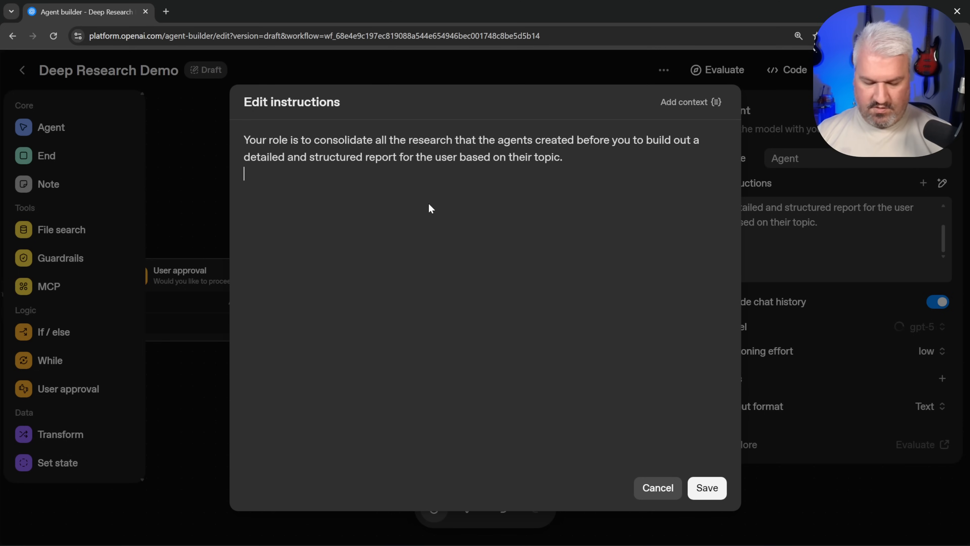
pyautogui.write('Topic:')
pyautogui.press('Return')
pyautogui.write('{{state.topic}}')
pyautogui.click(712, 493)
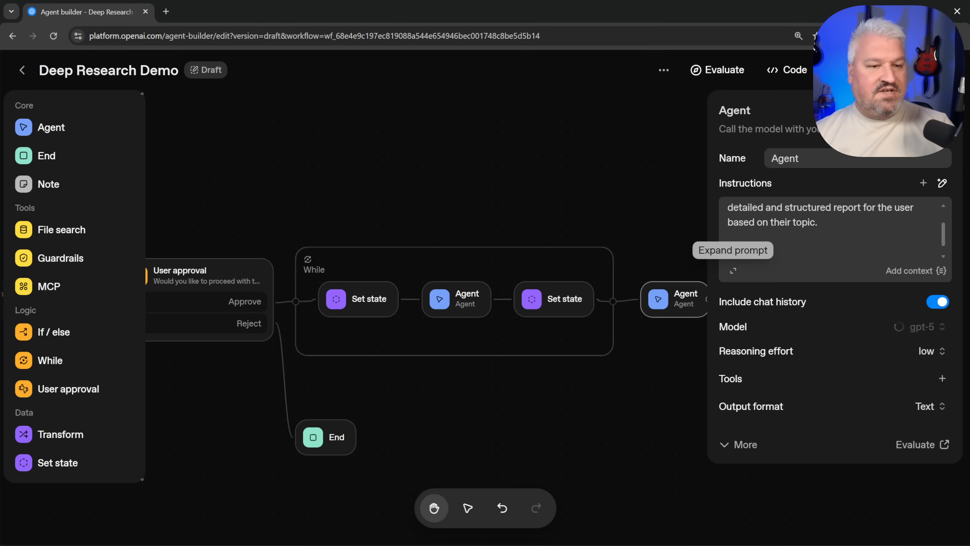
pyautogui.moveTo(758, 309)
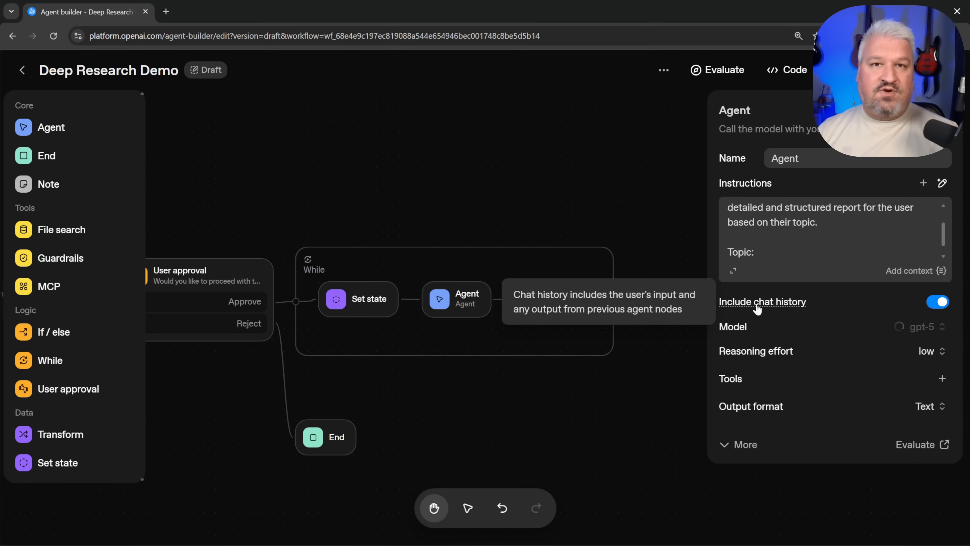